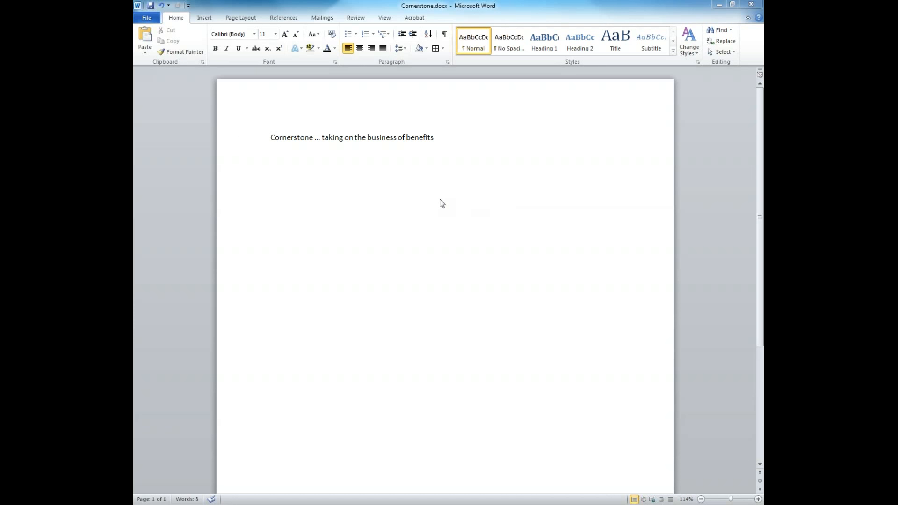
Place the cursor below the heading and practise selecting the whole Cornerstone line.
click(371, 228)
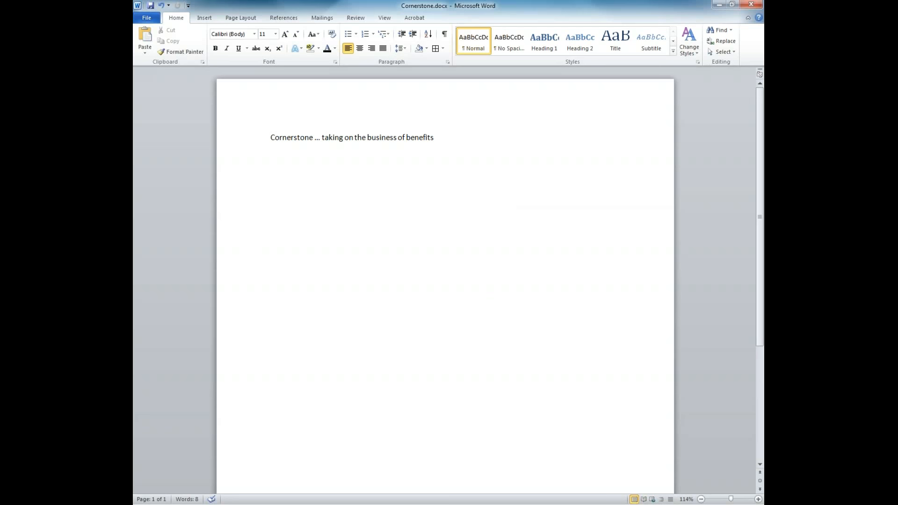
click(458, 201)
drag(271, 137, 456, 140)
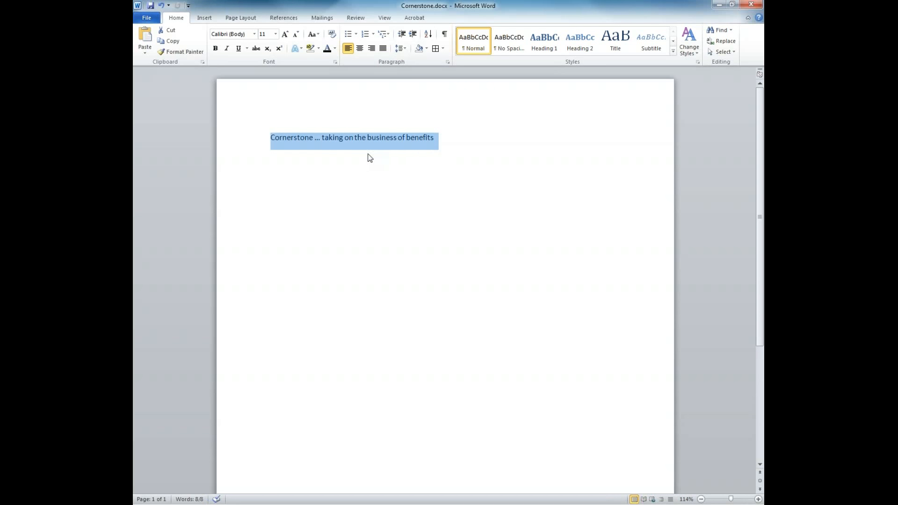
click(272, 142)
drag(271, 137, 420, 139)
drag(422, 138, 421, 138)
click(272, 137)
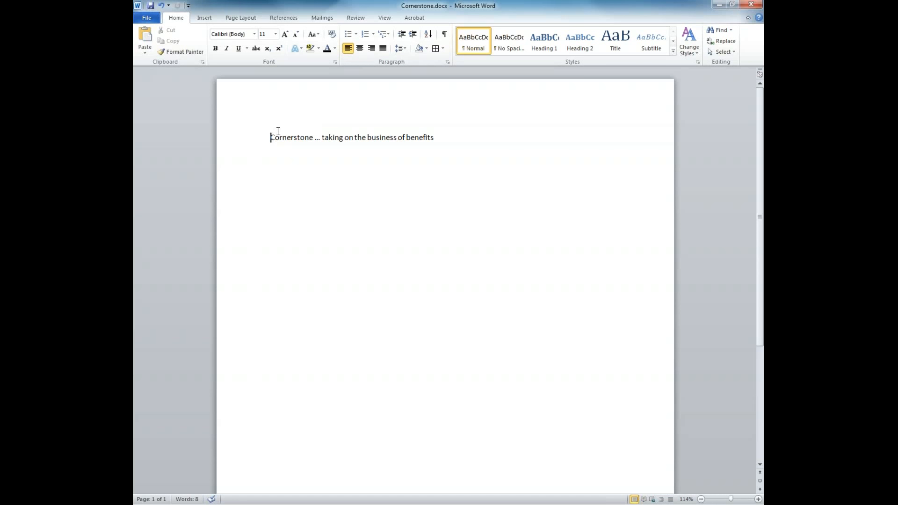
Try center, right and justified alignment on the Cornerstone line, then return it to left.
click(358, 50)
click(371, 48)
click(383, 50)
click(353, 53)
Select the Cornerstone line and set its font to Calibri (Body).
drag(270, 137, 438, 139)
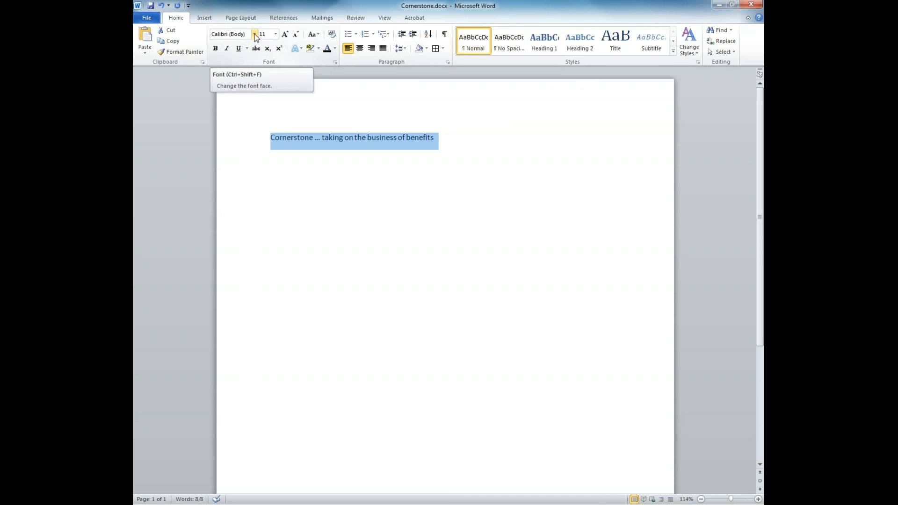
click(254, 34)
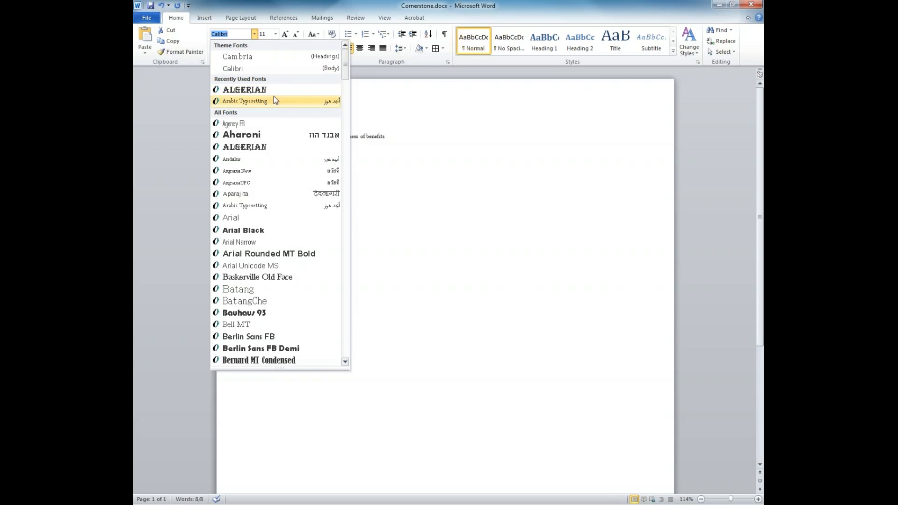
scroll(264, 194, down, 2)
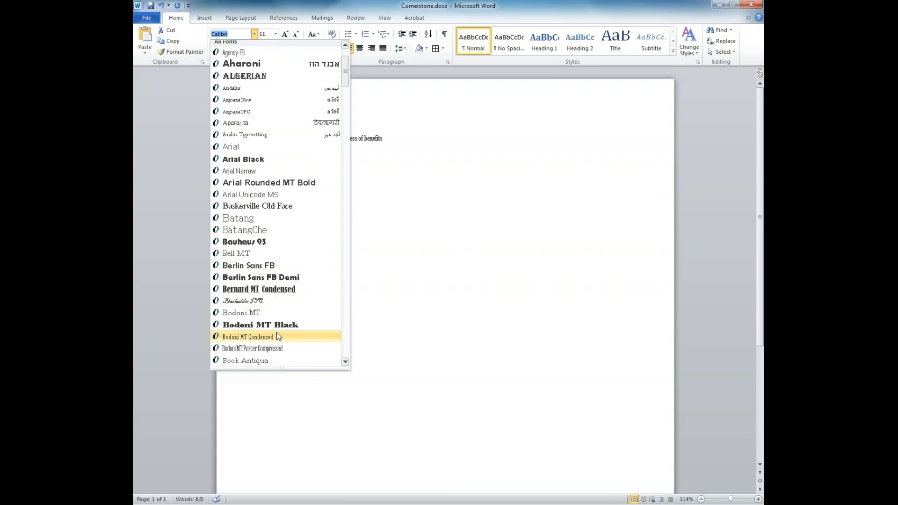
scroll(255, 358, down, 3)
scroll(255, 354, down, 2)
scroll(254, 354, up, 1)
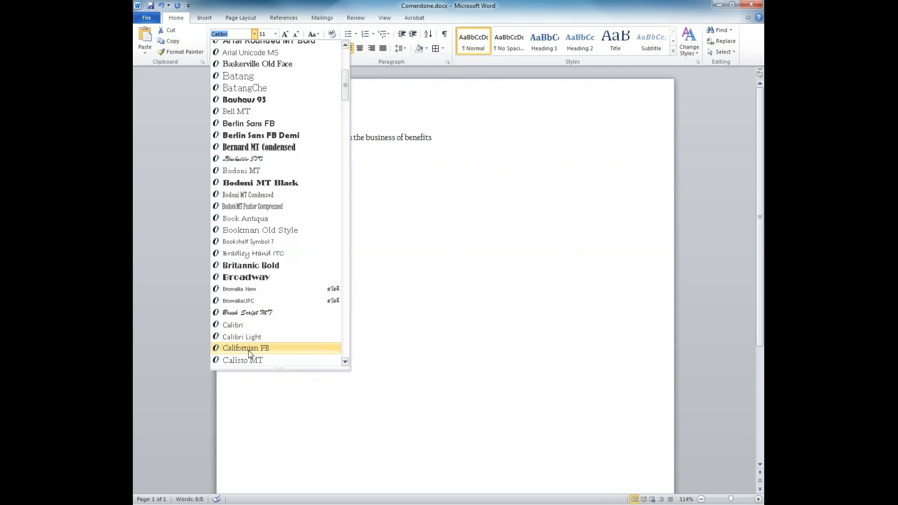
scroll(248, 350, down, 6)
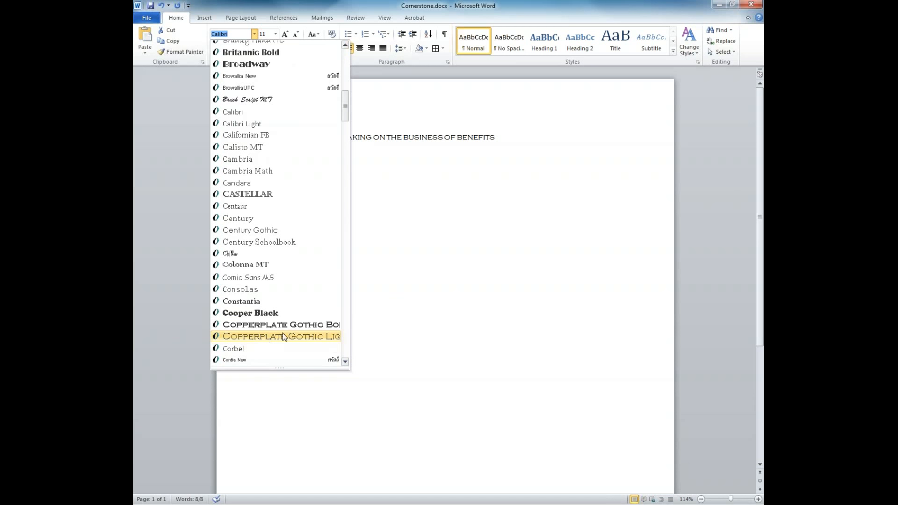
scroll(282, 336, up, 2)
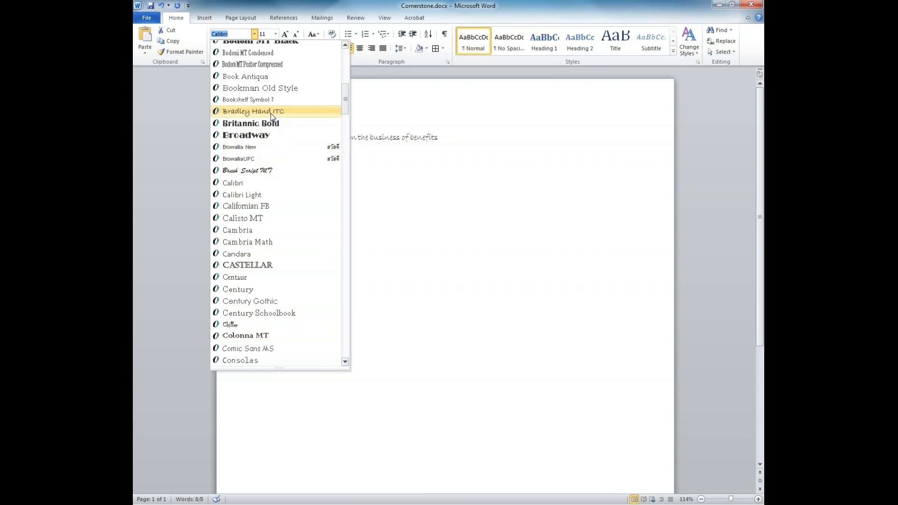
scroll(271, 116, up, 5)
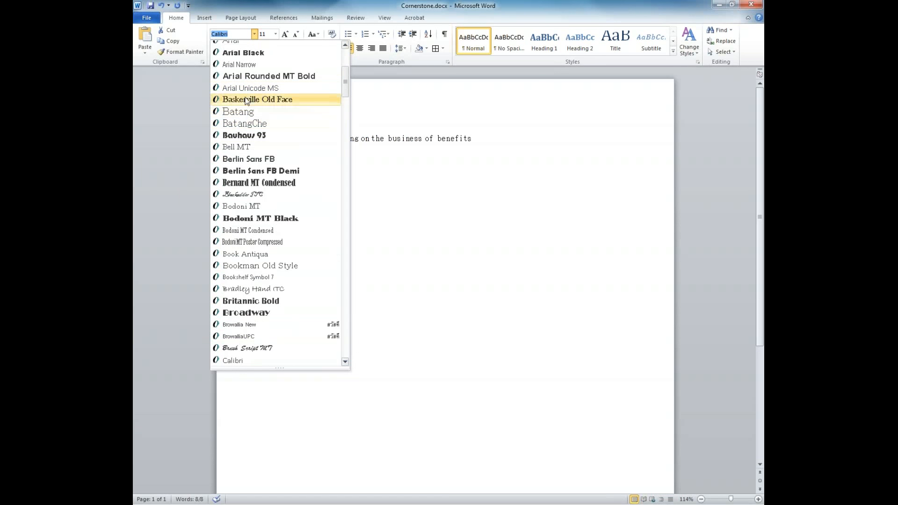
scroll(247, 83, up, 5)
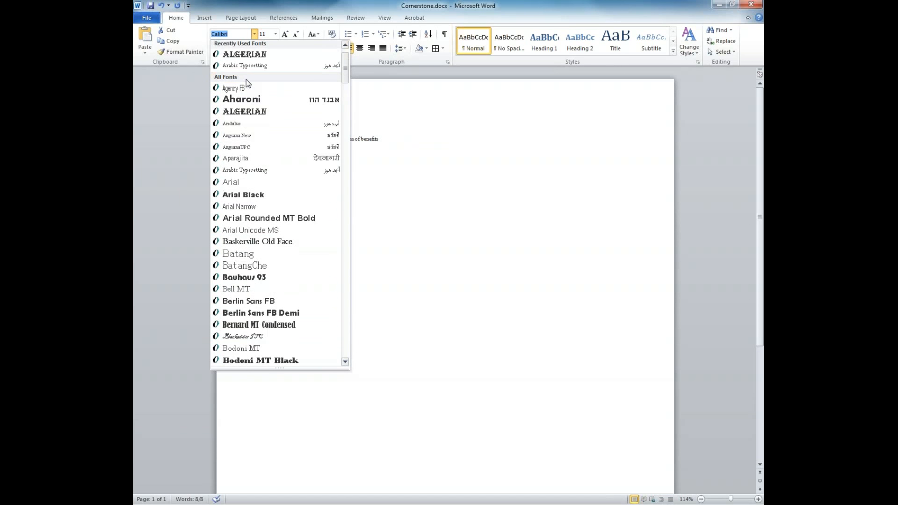
click(246, 67)
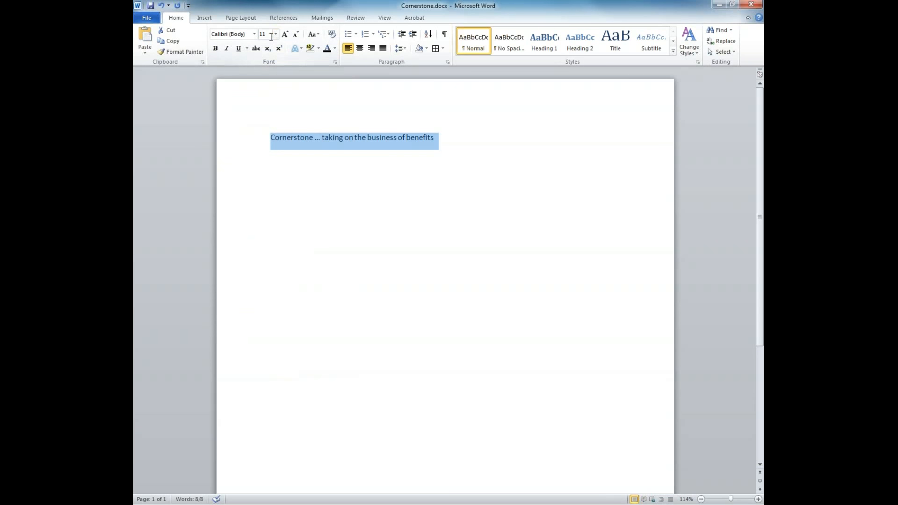
Try font size 72 and larger sizes, then settle the line back at size 11.
click(275, 34)
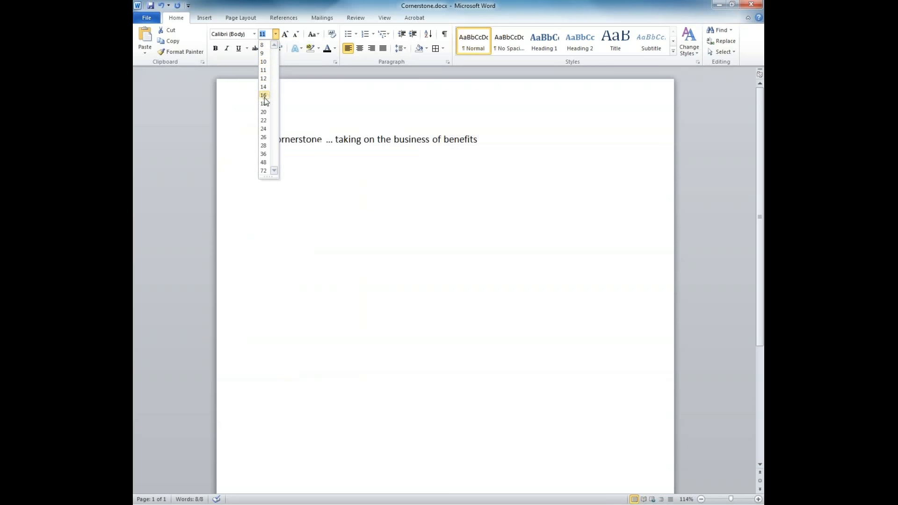
click(263, 170)
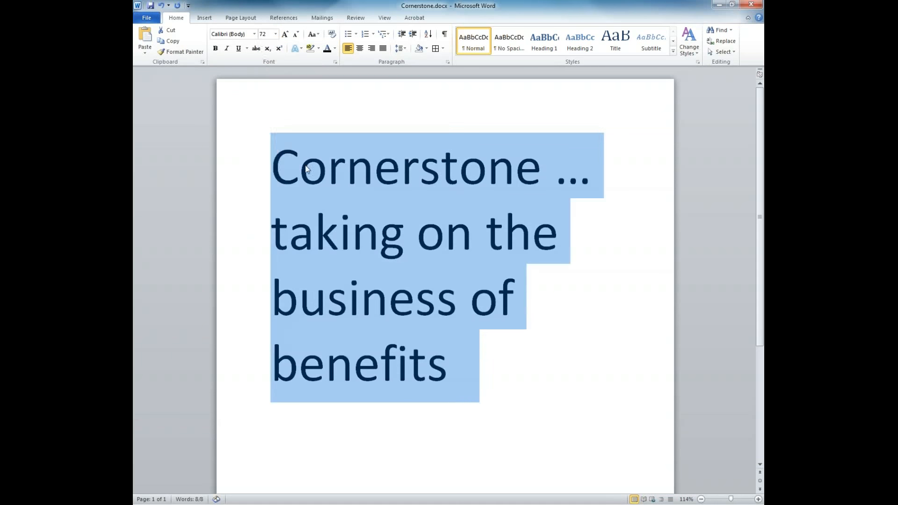
click(283, 35)
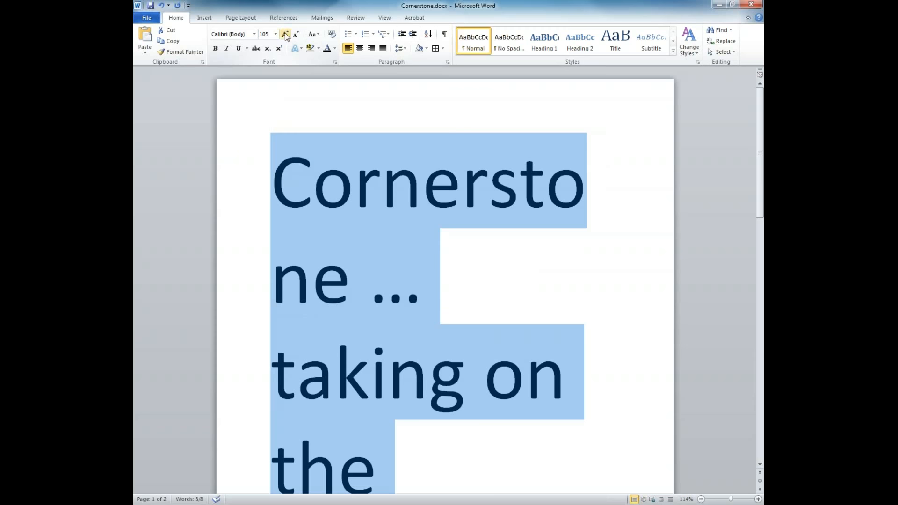
click(265, 34)
text(11)
key(Return)
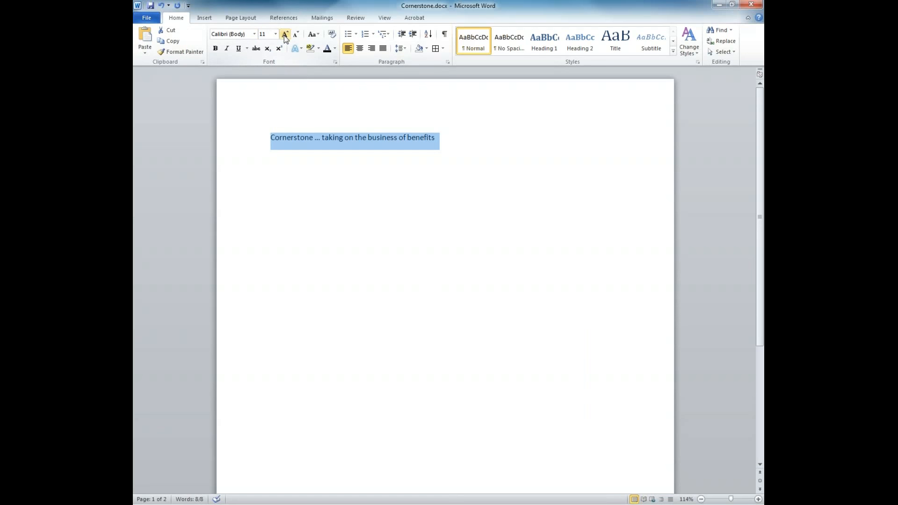
click(285, 36)
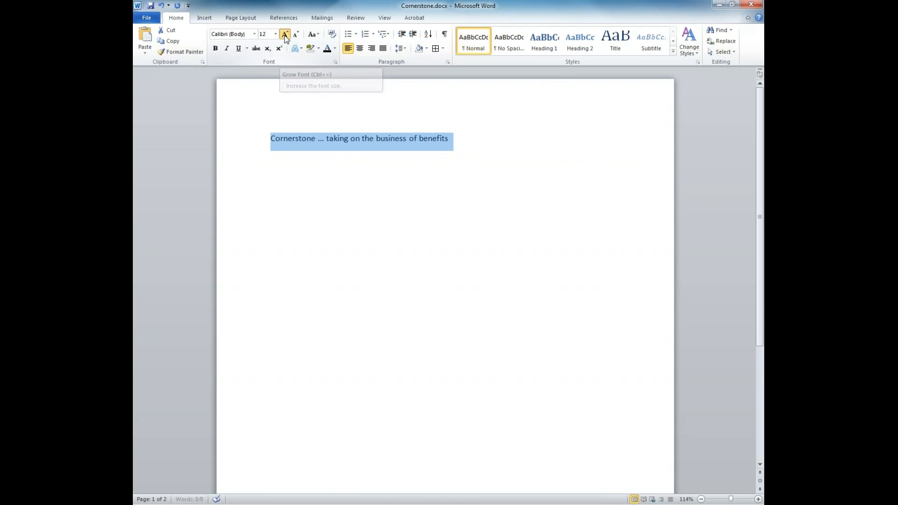
click(284, 36)
click(295, 36)
click(295, 36)
click(295, 36)
click(285, 33)
click(284, 33)
click(295, 36)
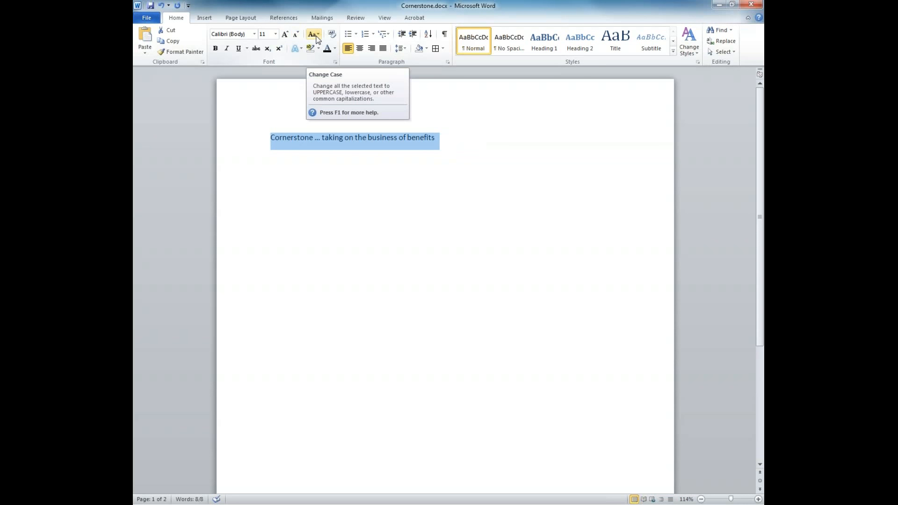
Cycle the line through lowercase, UPPERCASE, Capitalize Each Word and tOGGLE cASE, ending in Sentence case.
click(317, 37)
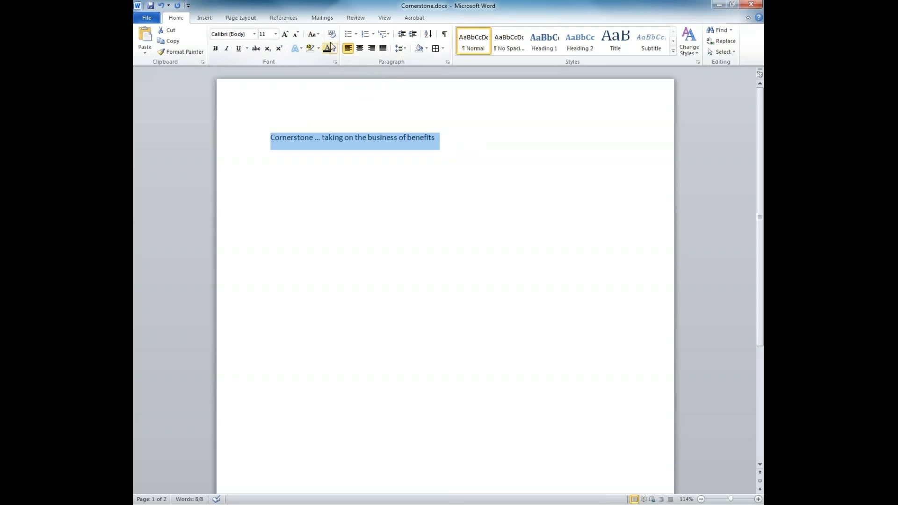
click(312, 34)
click(318, 58)
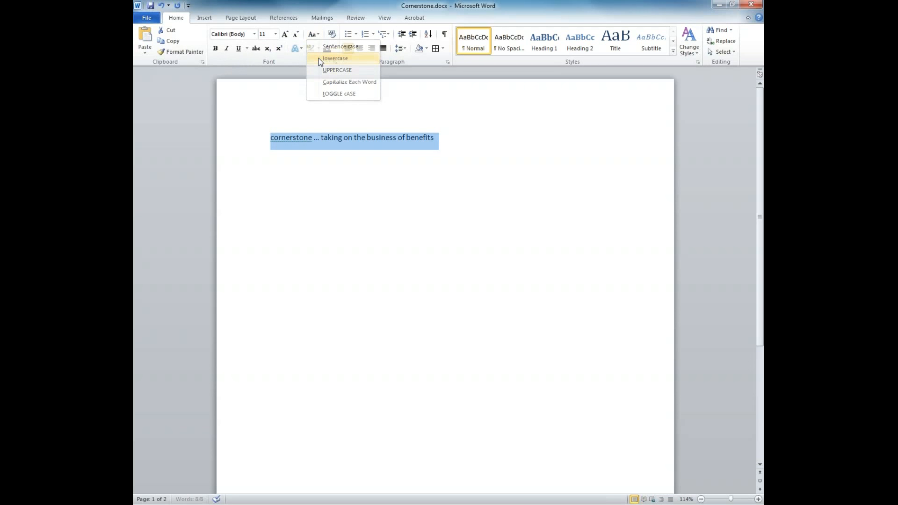
click(319, 32)
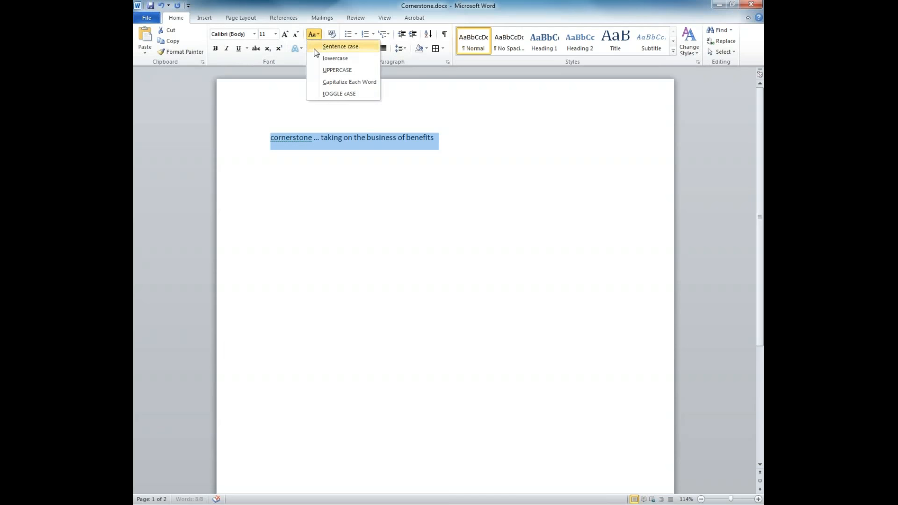
click(318, 68)
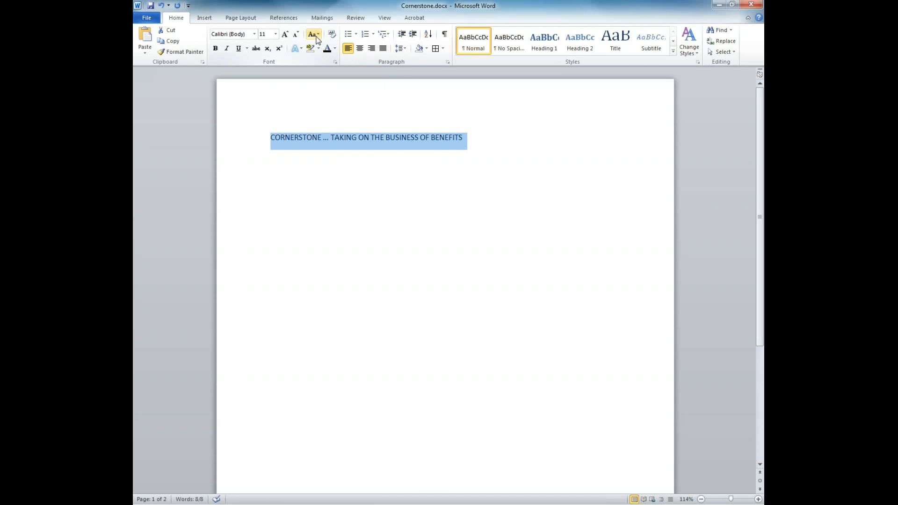
click(316, 37)
click(318, 87)
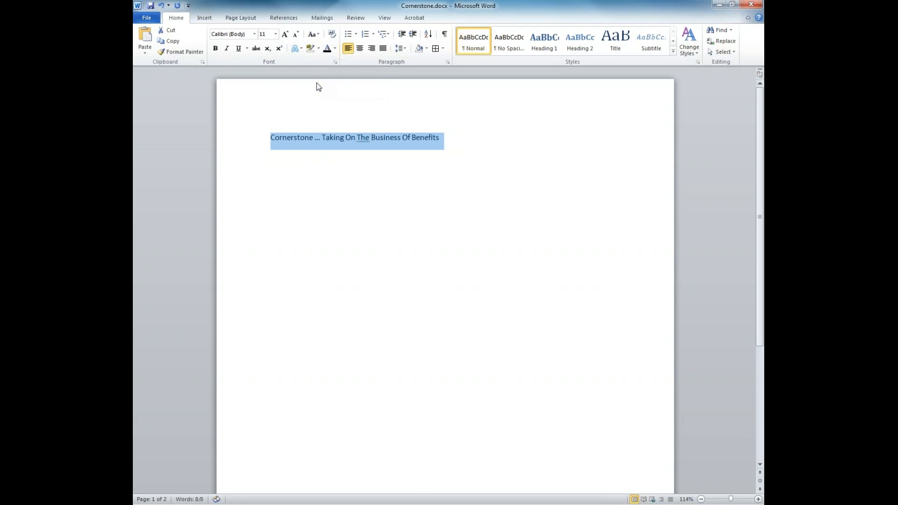
click(314, 34)
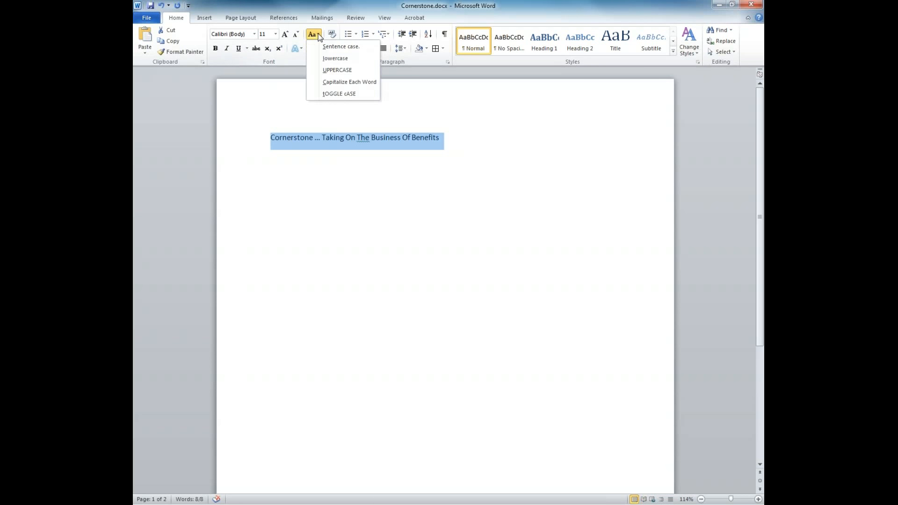
click(318, 93)
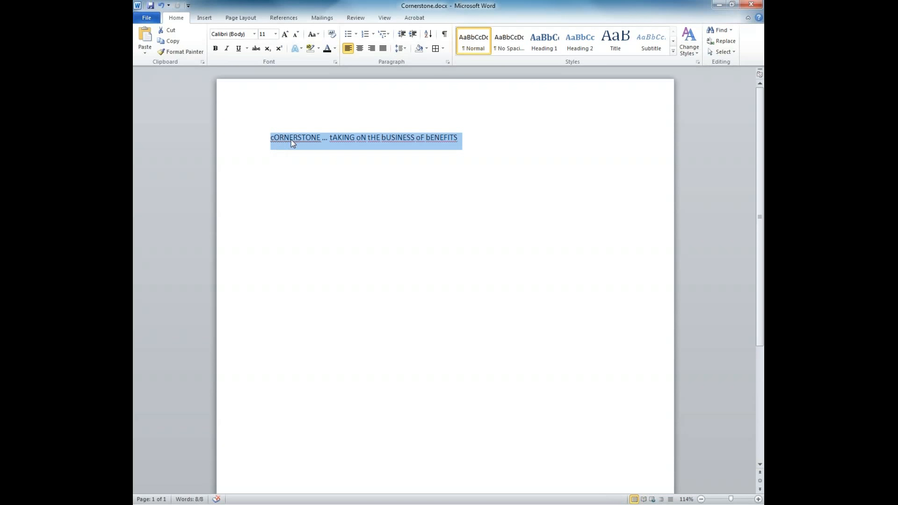
click(313, 34)
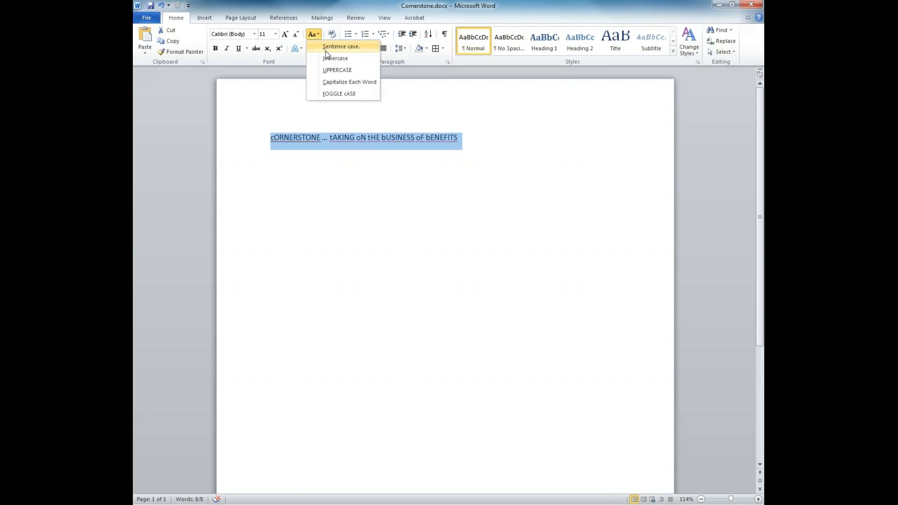
click(326, 51)
click(326, 46)
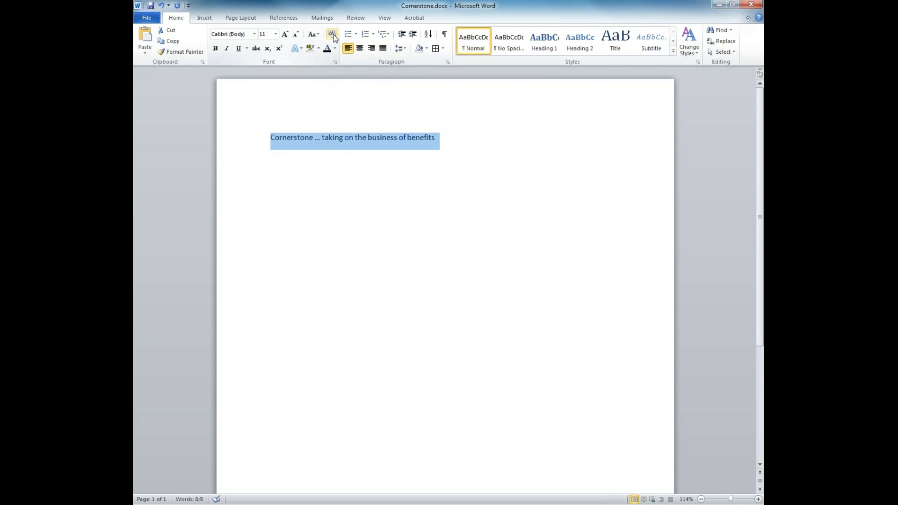
Switch the line to UPPERCASE, clear its formatting, then restore Sentence case.
click(314, 34)
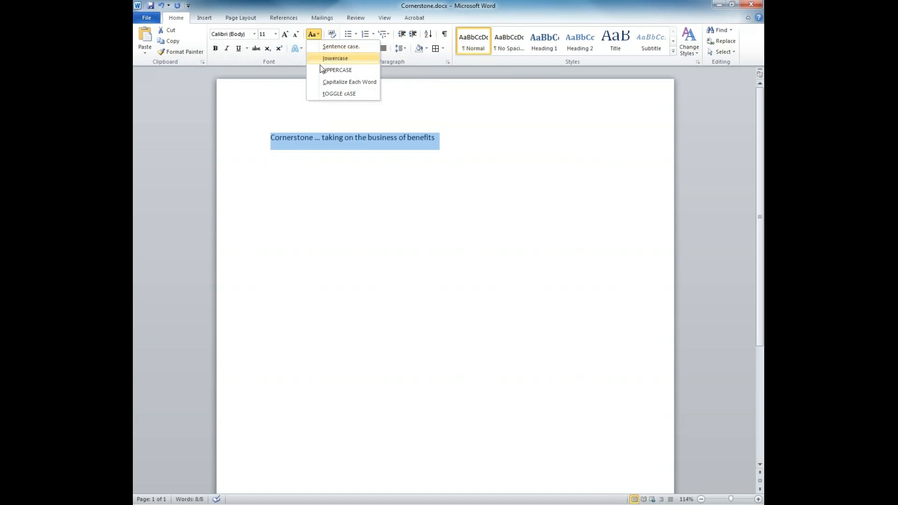
click(320, 68)
click(331, 35)
click(320, 35)
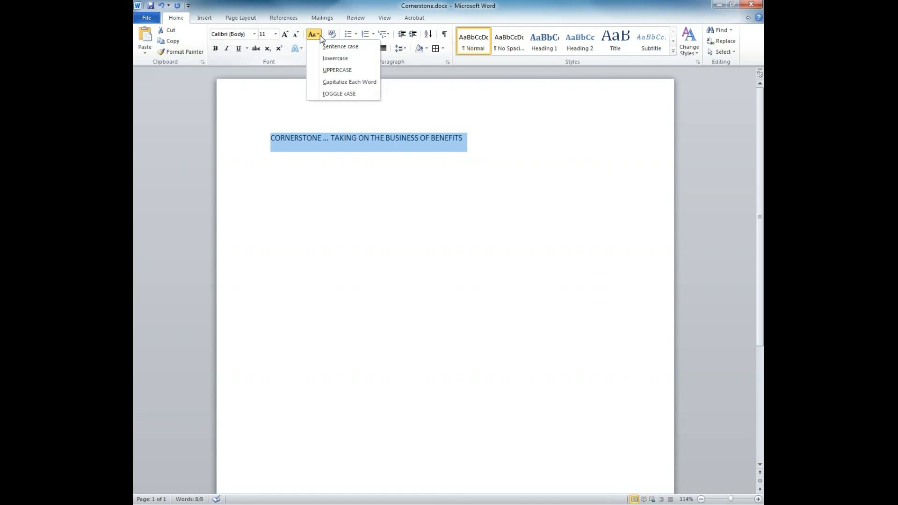
click(322, 43)
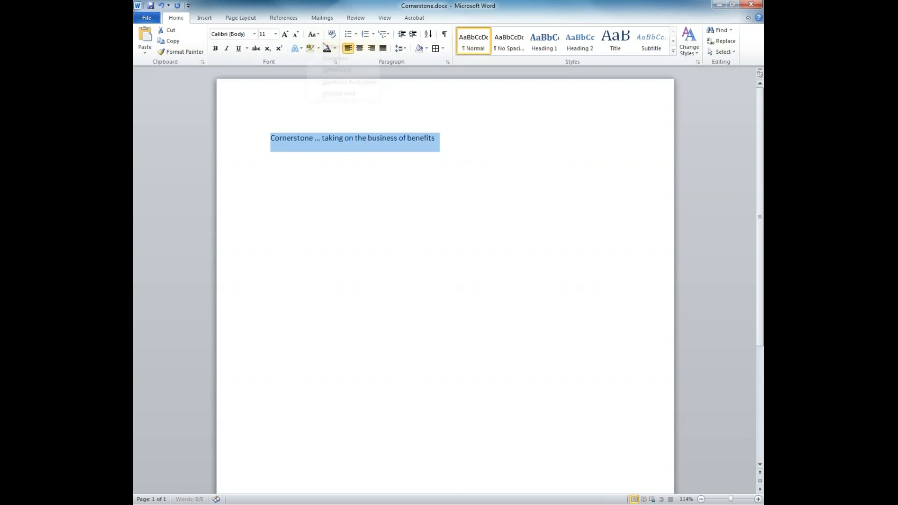
click(215, 49)
click(215, 48)
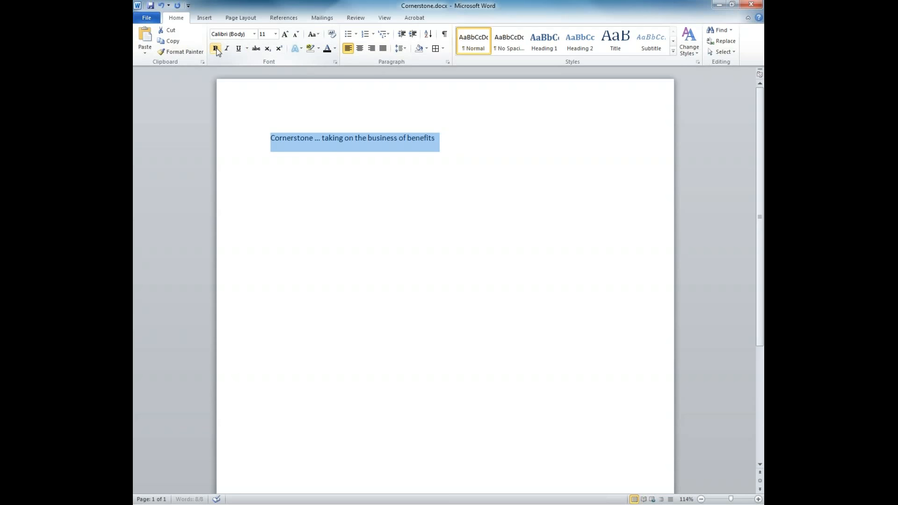
click(238, 50)
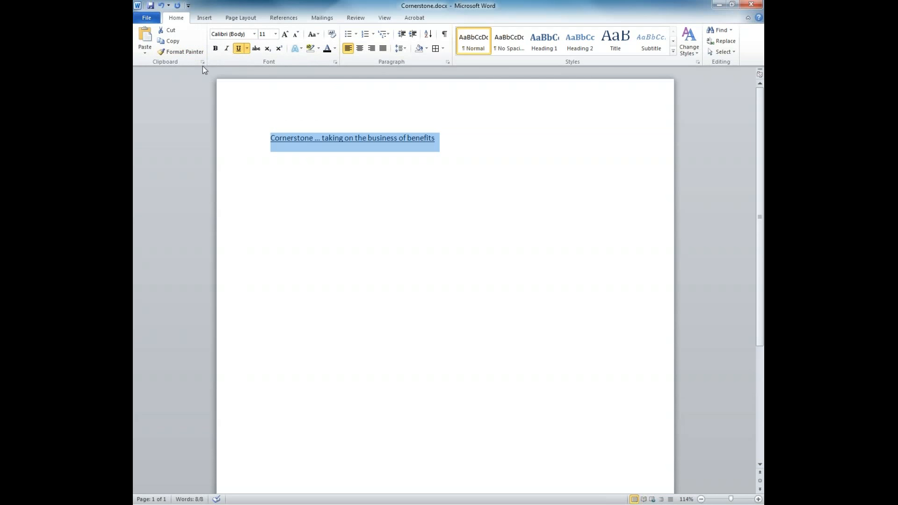
click(237, 51)
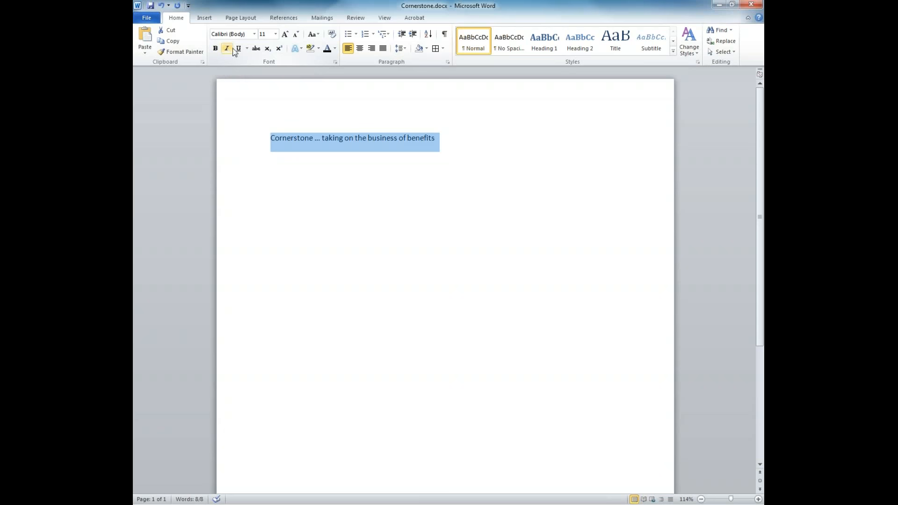
click(216, 50)
click(228, 49)
click(238, 49)
click(257, 49)
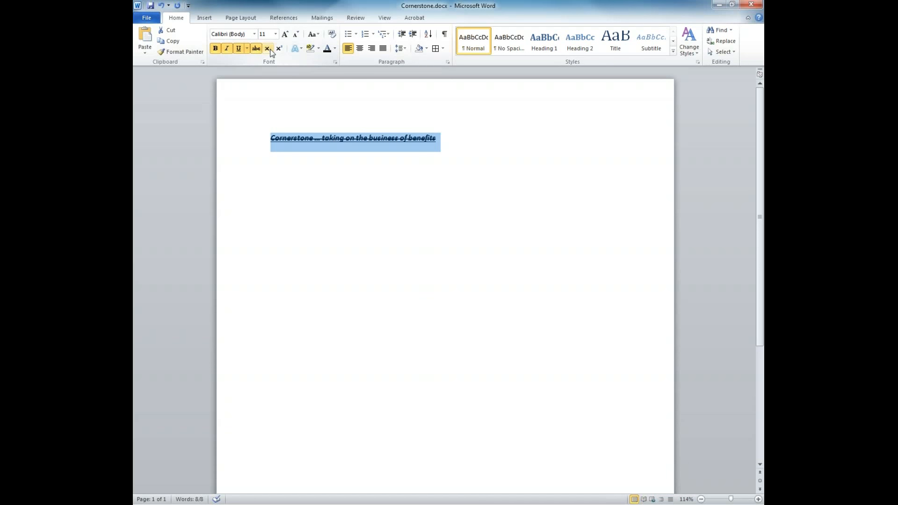
click(270, 49)
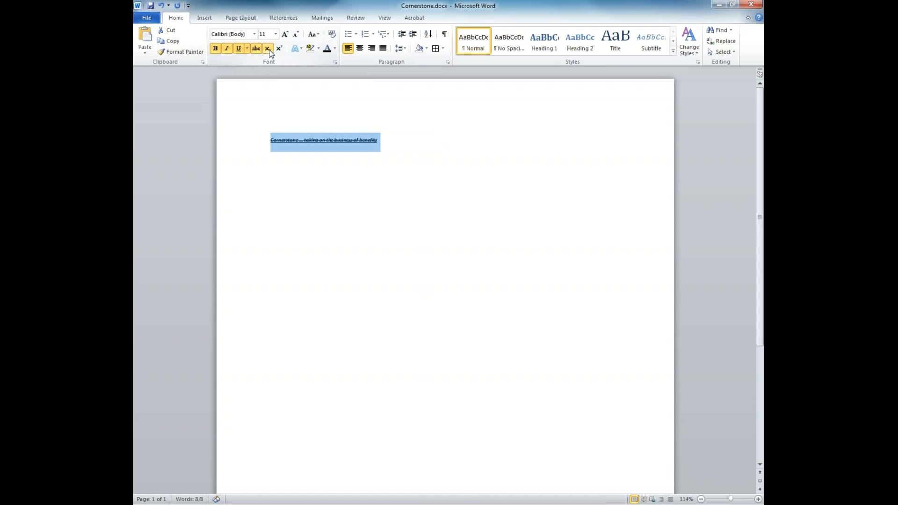
click(279, 49)
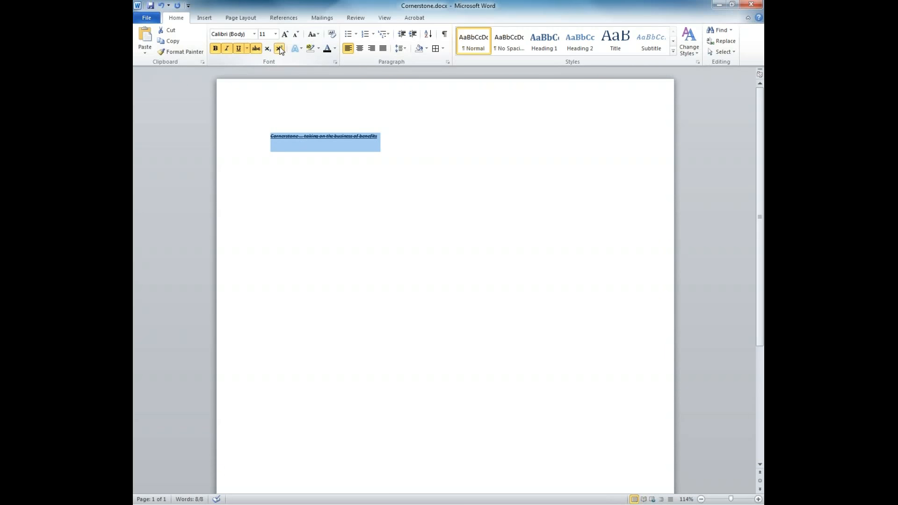
click(280, 49)
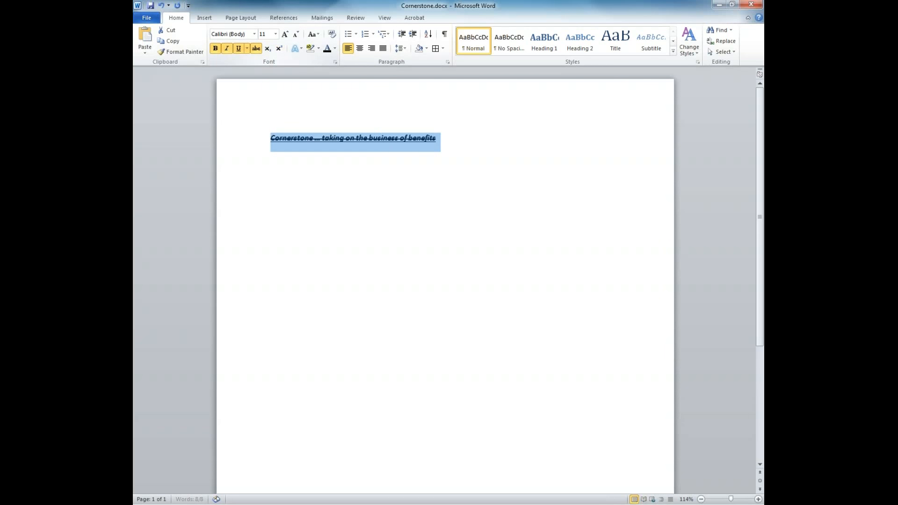
click(256, 52)
click(238, 49)
click(227, 48)
click(215, 49)
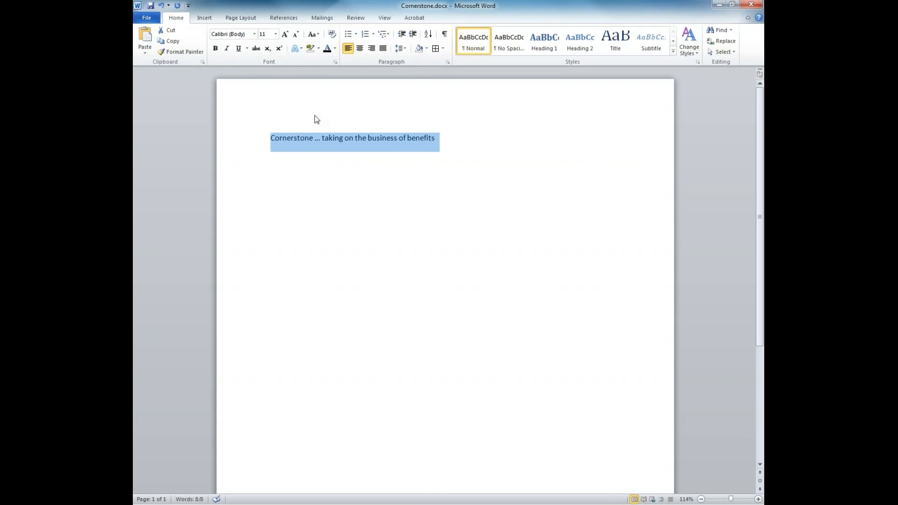
click(300, 50)
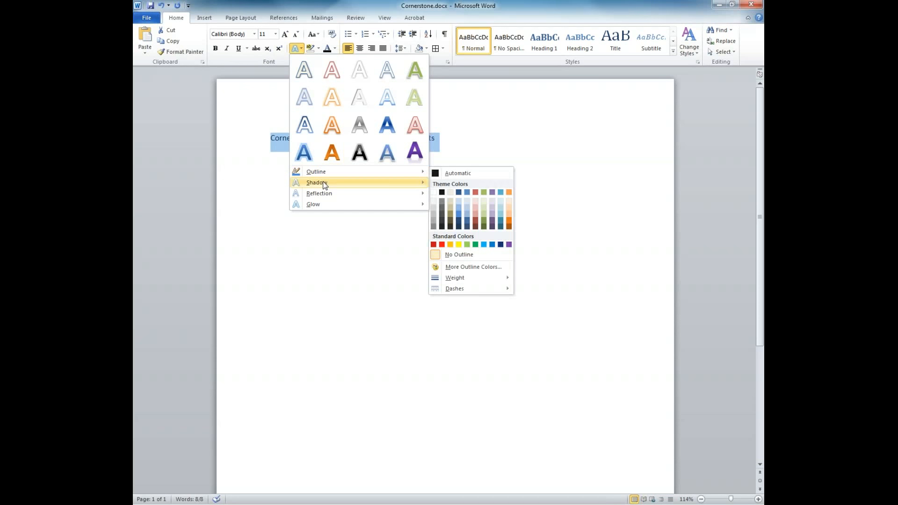
Apply the orange text effect style to the line with an Automatic outline.
mouse_move(319, 204)
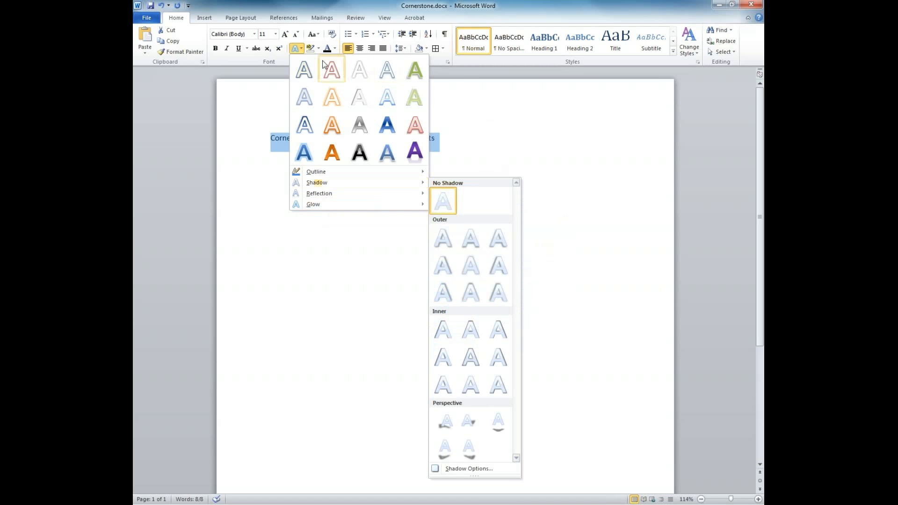
click(338, 151)
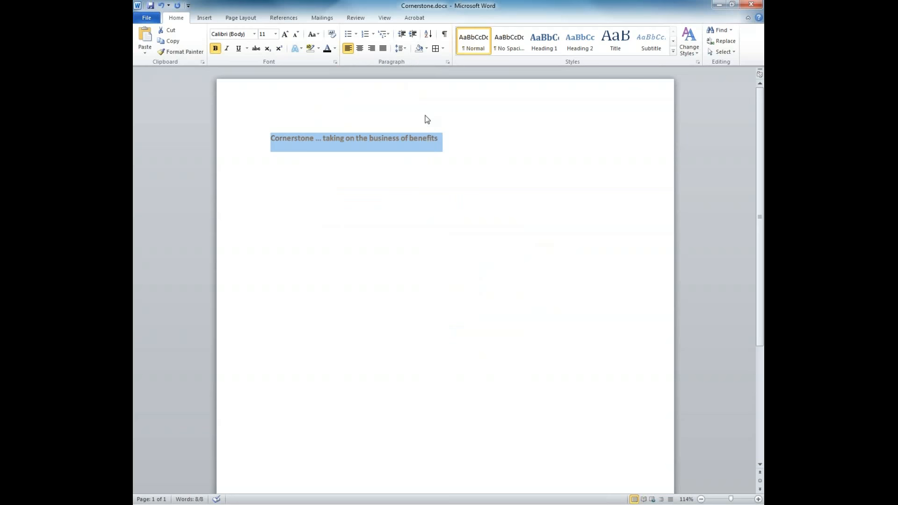
click(301, 49)
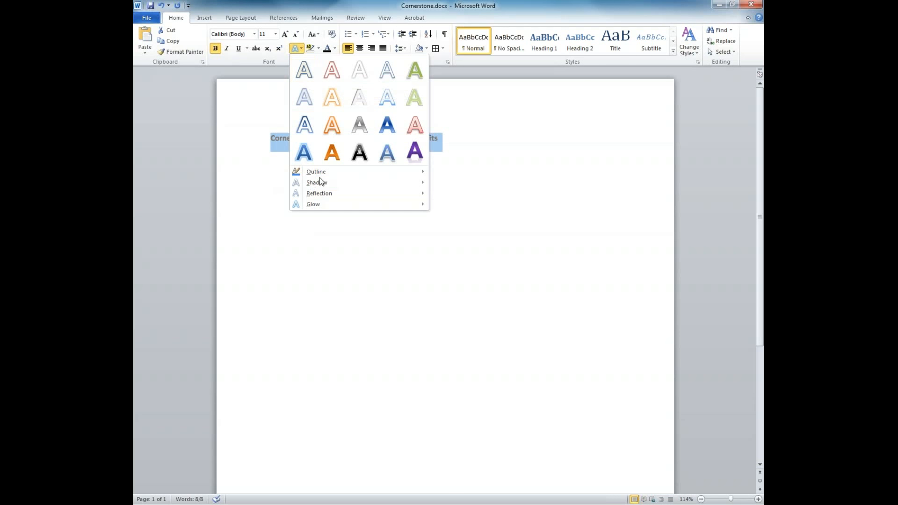
mouse_move(323, 178)
click(452, 174)
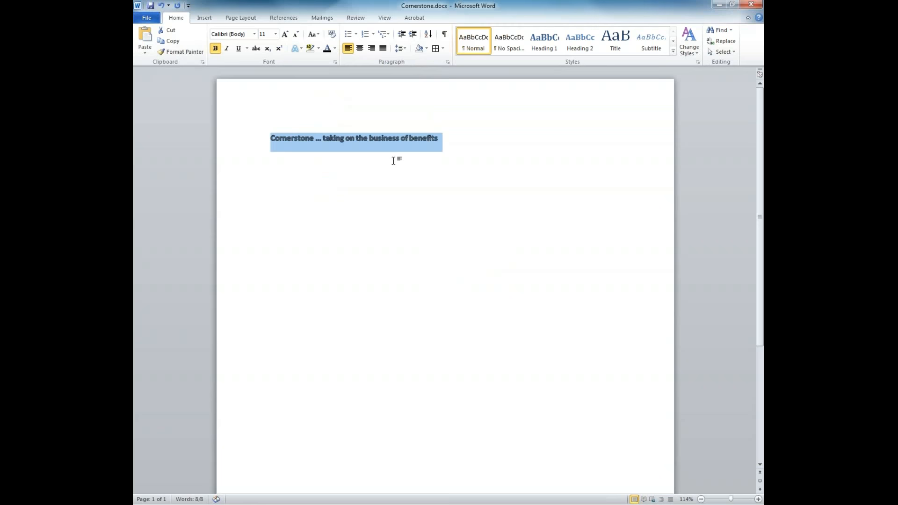
Set the line's text effects to No Shadow, No Reflection and No Glow.
click(301, 48)
mouse_move(328, 182)
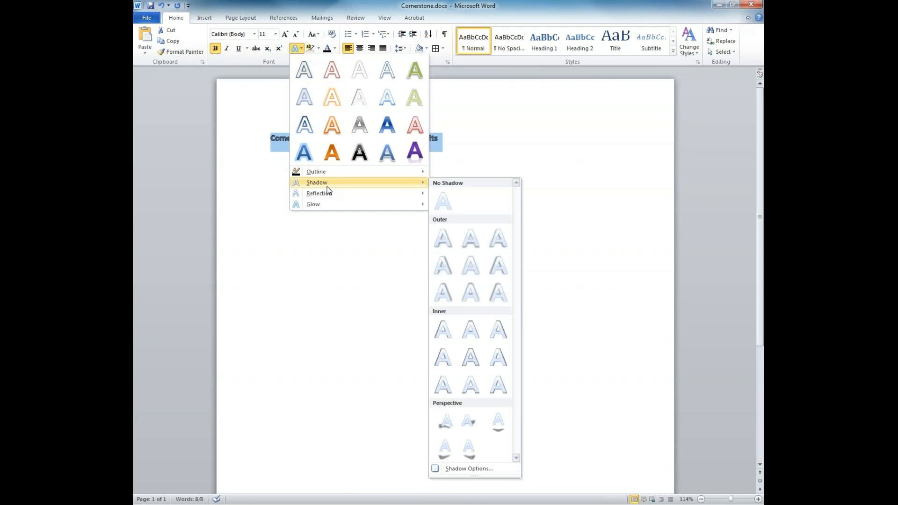
click(441, 197)
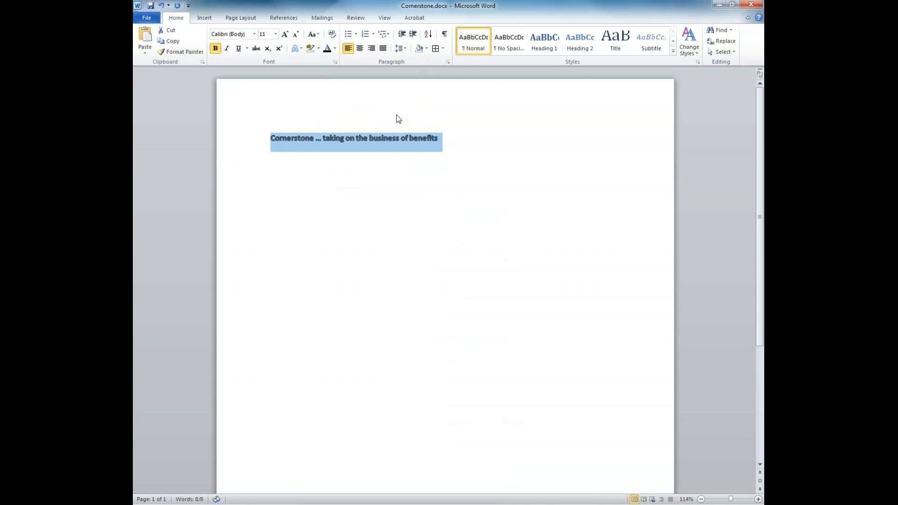
click(300, 49)
mouse_move(331, 194)
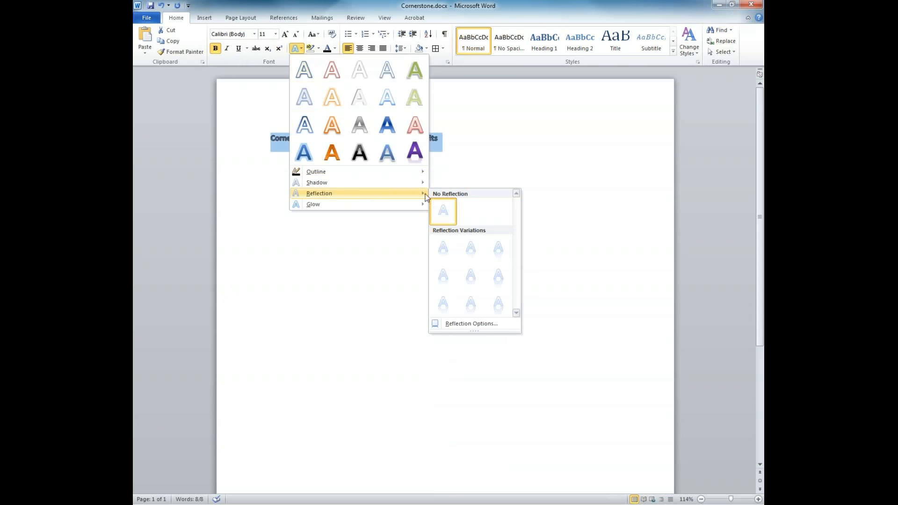
click(443, 211)
click(301, 48)
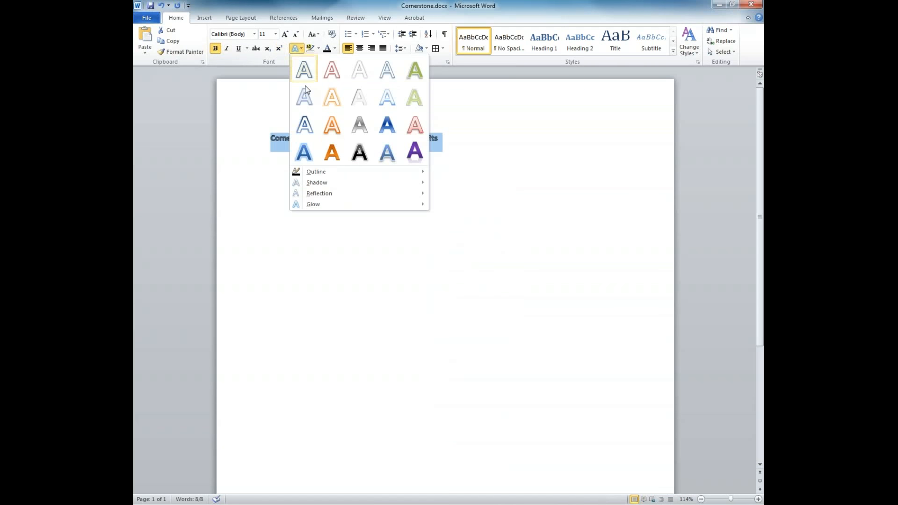
mouse_move(347, 204)
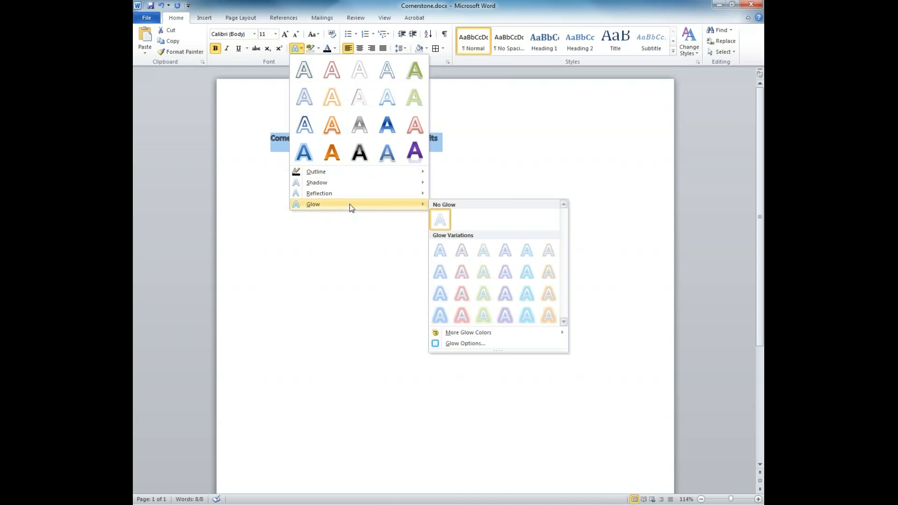
click(444, 220)
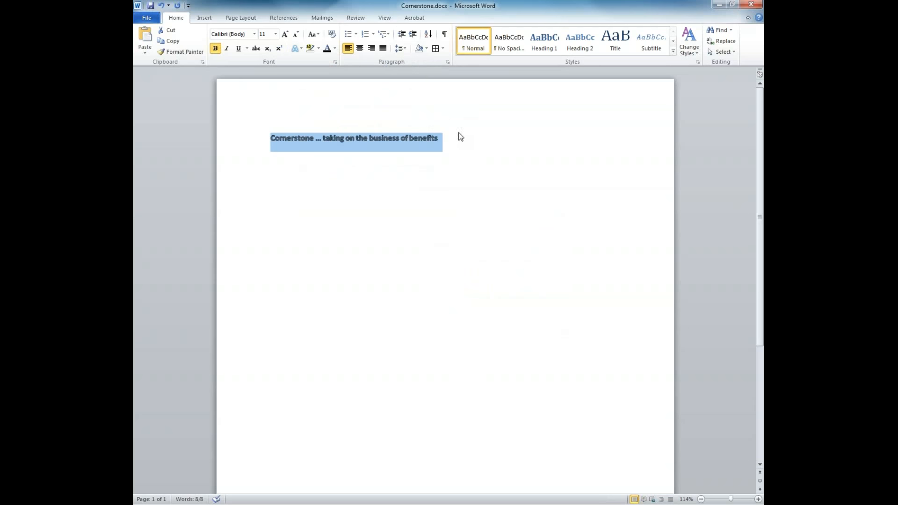
Undo the bold text effects with Ctrl+Z, try Justify, Center and Right, then left-align the line.
key(ctrl+z)
key(ctrl+z)
key(ctrl+z)
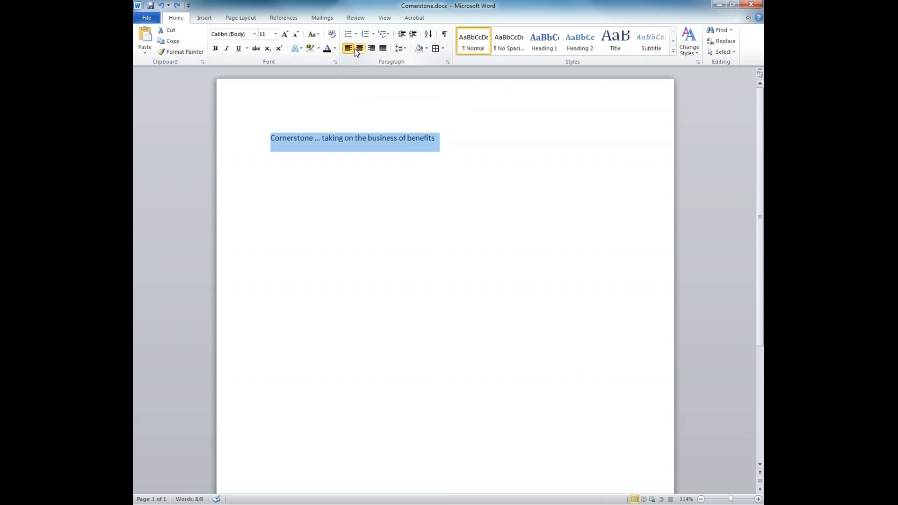
click(383, 49)
click(360, 49)
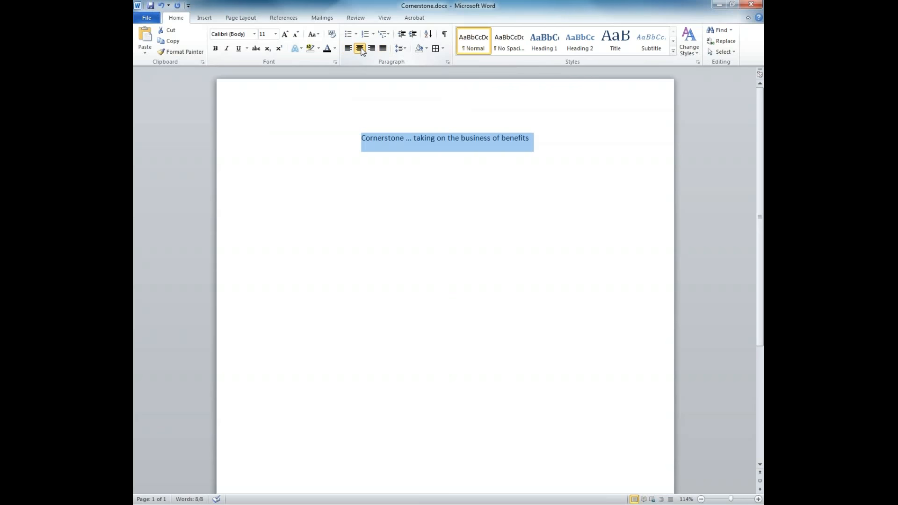
click(372, 50)
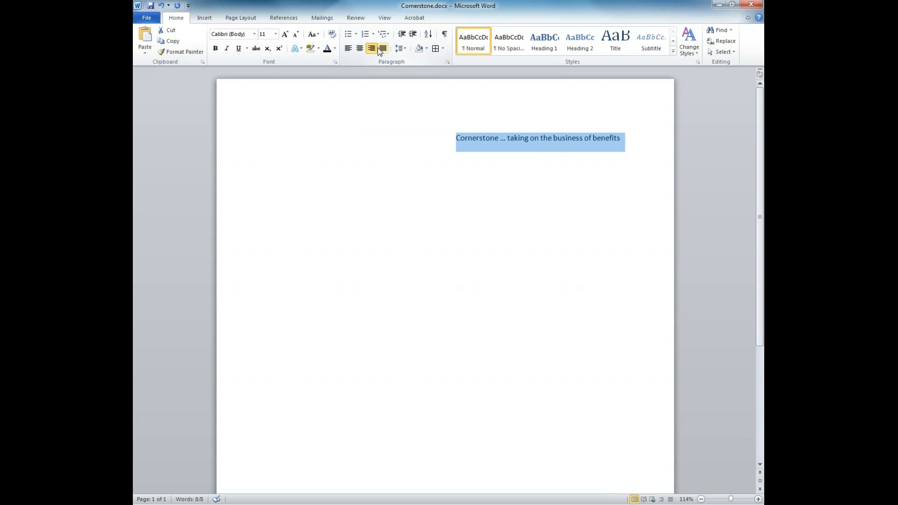
click(383, 49)
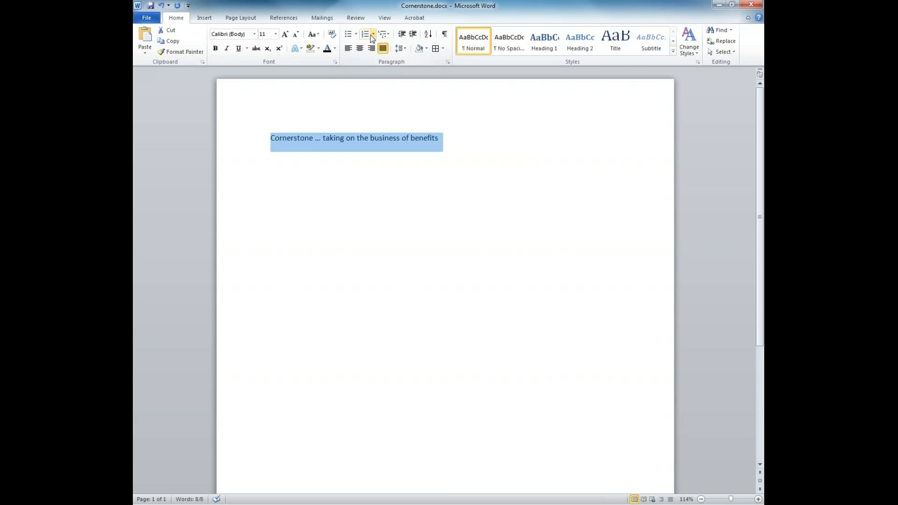
click(347, 48)
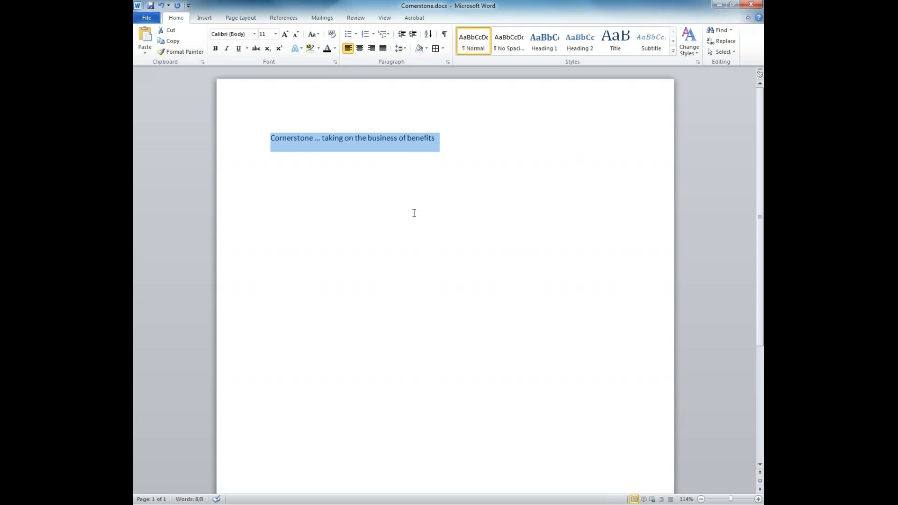
Start a new paragraph below the line and paste copies of the Cornerstone line.
key(Right)
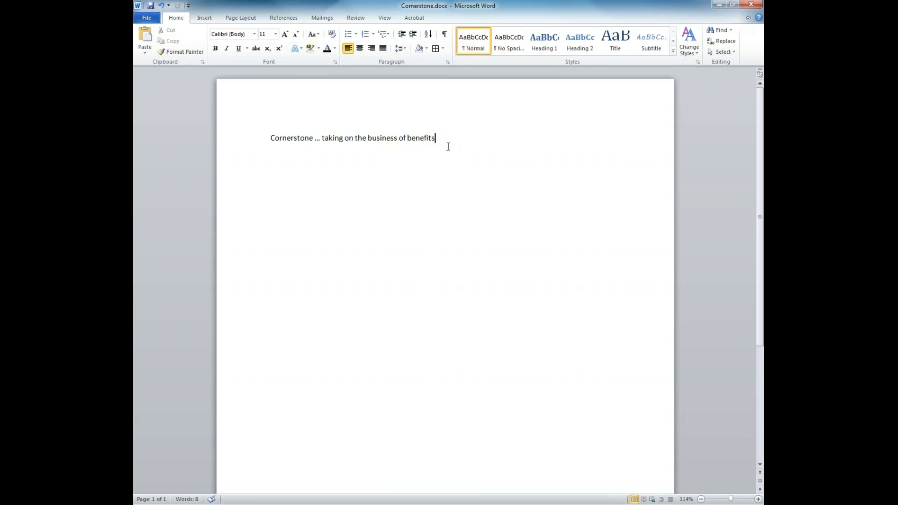
key(Return)
text(Cornerstone ... taking on the business of benefits)
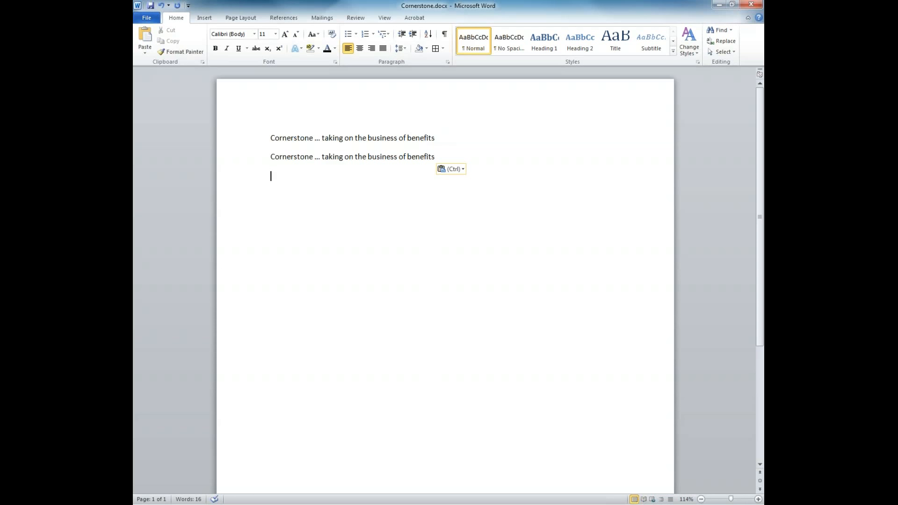
key(ctrl+v)
key(ctrl+v)
key(ctrl+v)
key(ctrl+v)
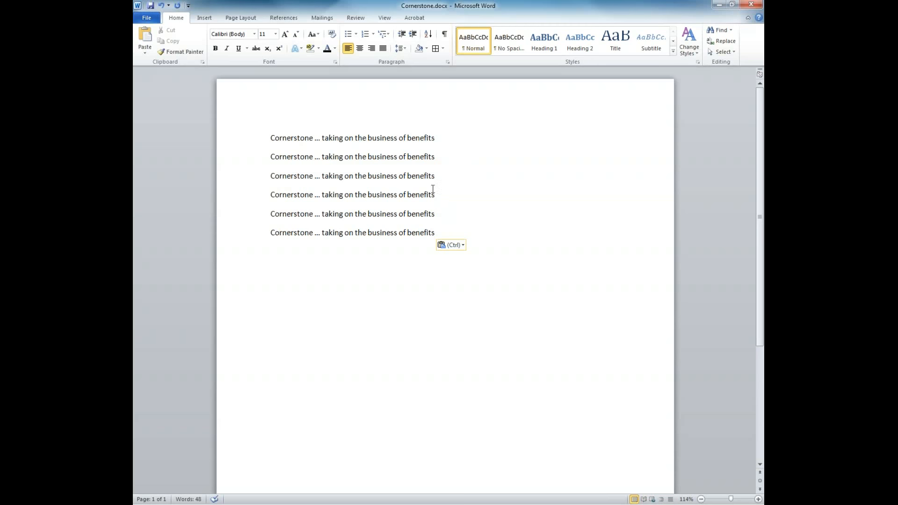
Add a period after line 3, then cut its sentence and paste it after the last line.
click(439, 174)
text(.)
key(Return)
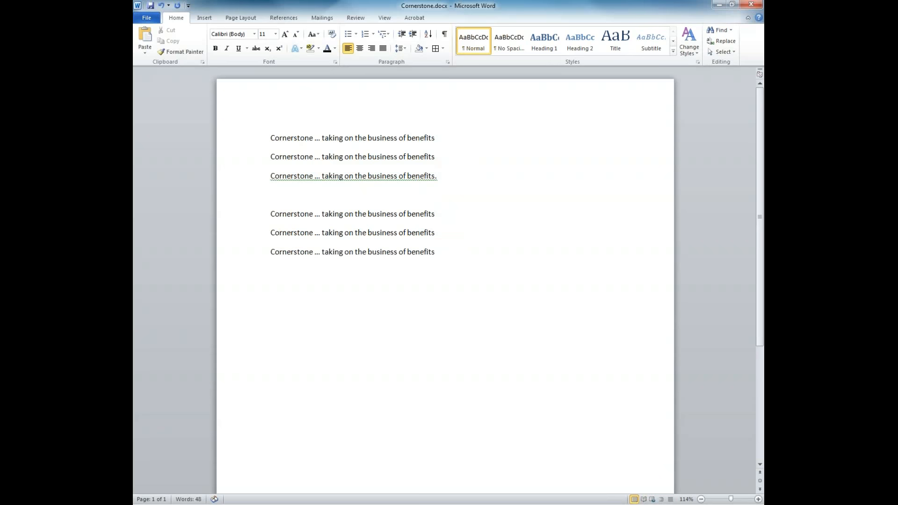
drag(441, 176, 255, 174)
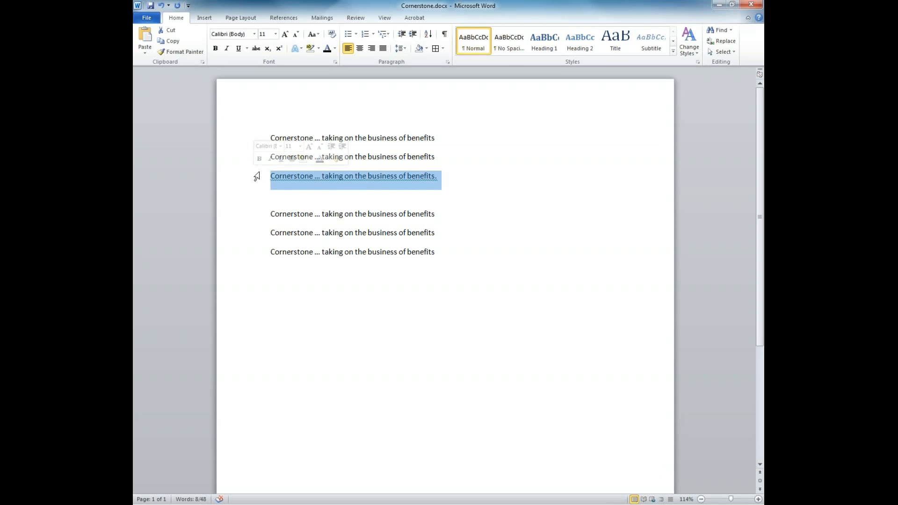
right_click(345, 183)
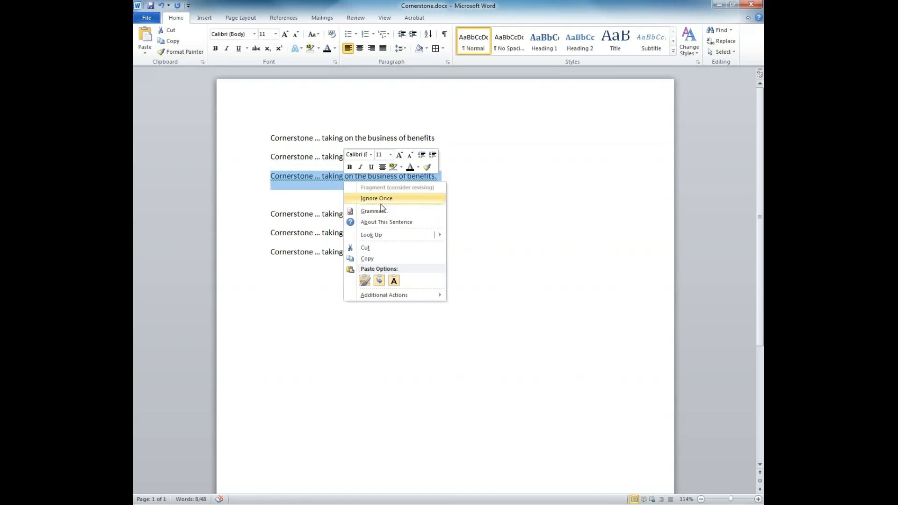
click(374, 248)
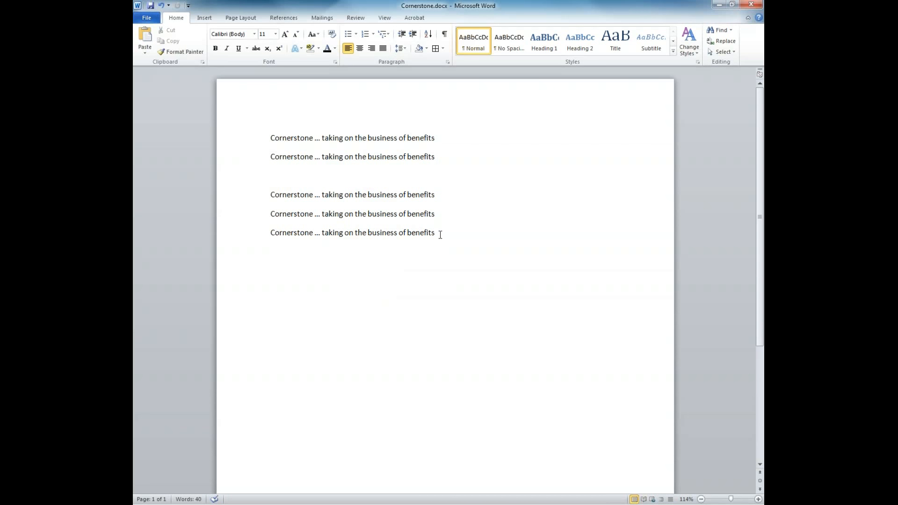
key(ctrl+v)
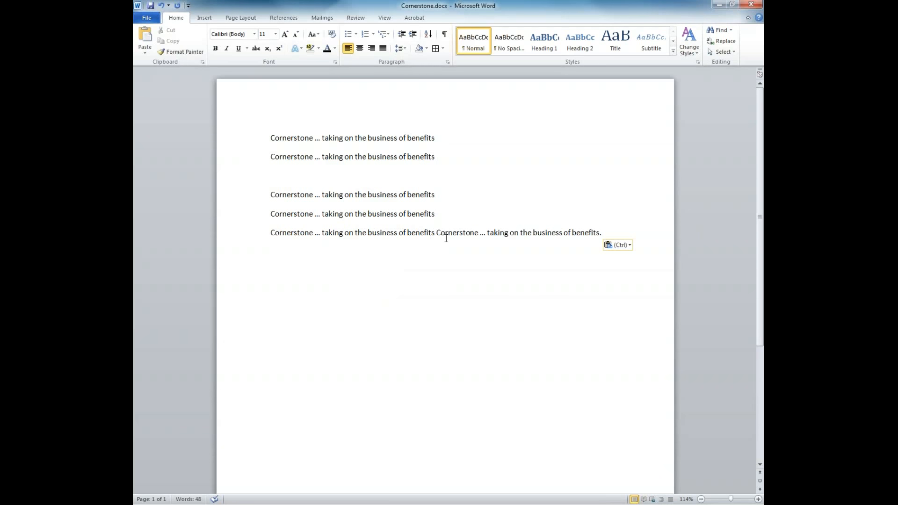
Delete the pasted duplicate sentence, remove the empty third line, and select all five lines.
drag(584, 232, 628, 232)
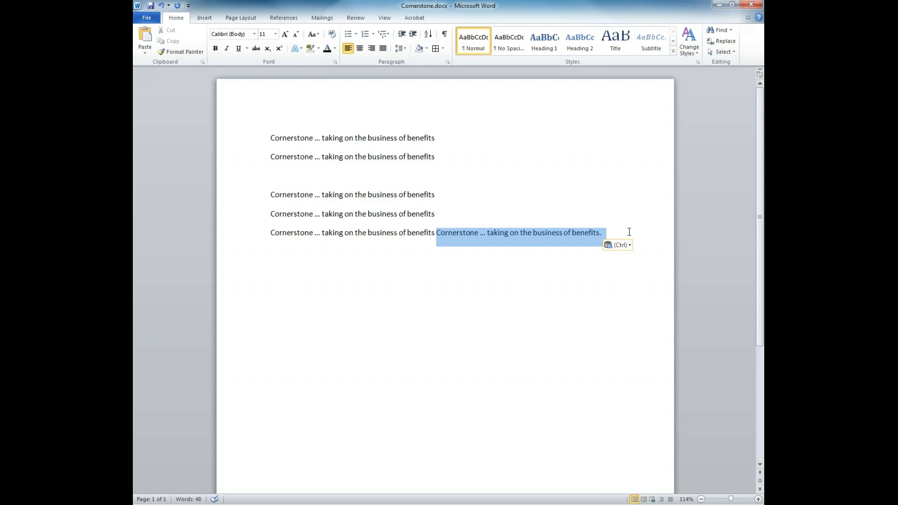
key(Delete)
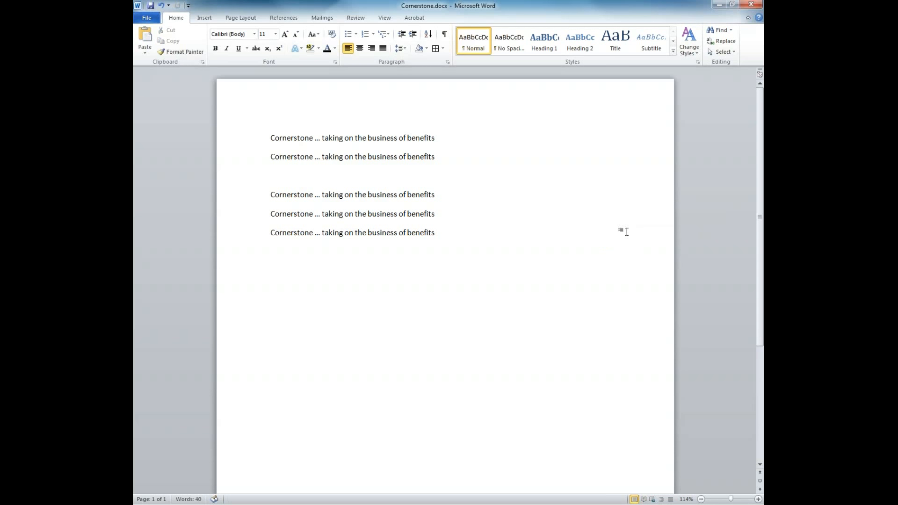
click(436, 176)
key(BackSpace)
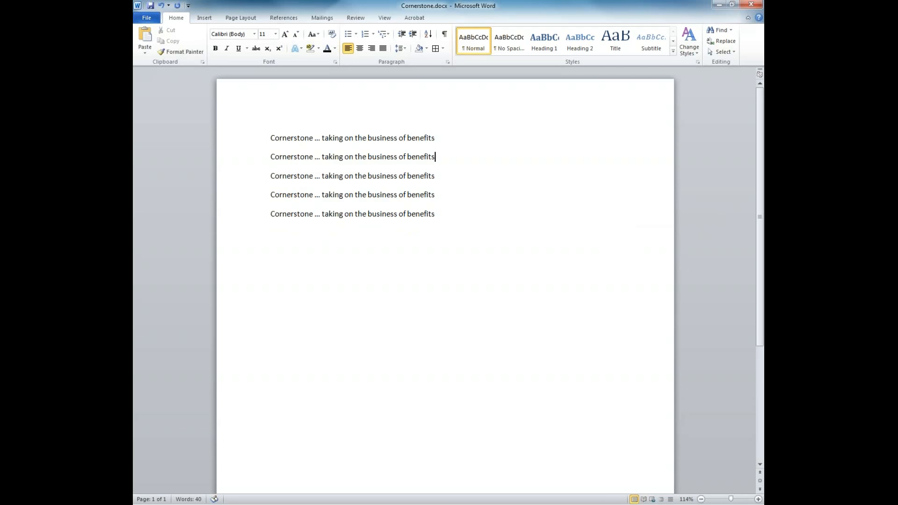
drag(271, 138, 457, 219)
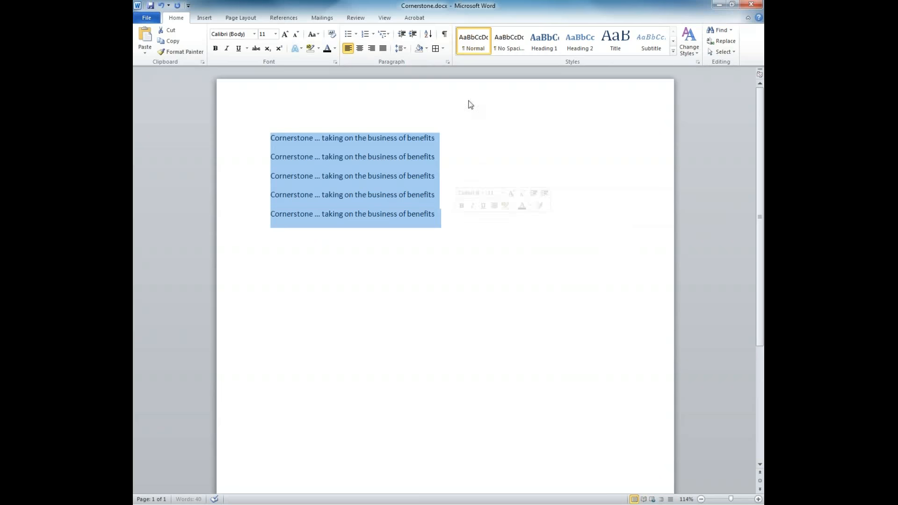
Try 1.0 and 2.0 line spacing on the five lines, settle on 1.15, and open Shading colours.
click(408, 48)
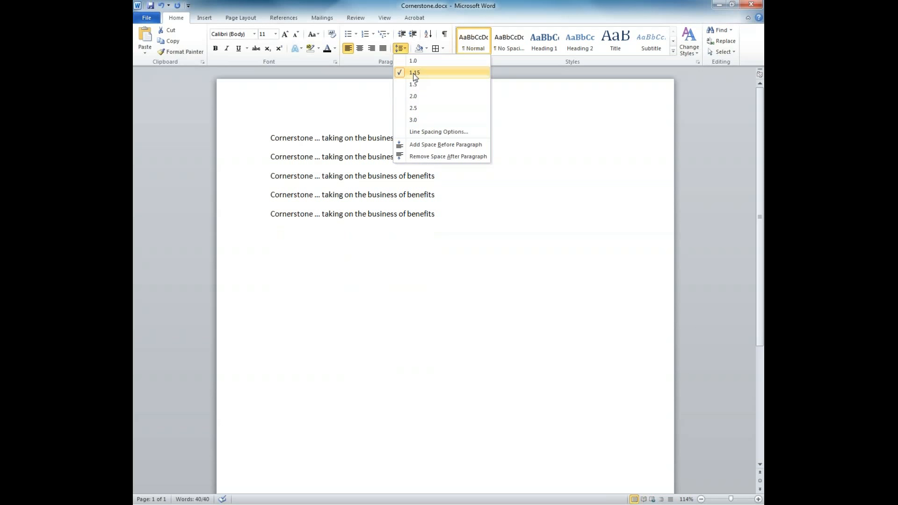
click(355, 103)
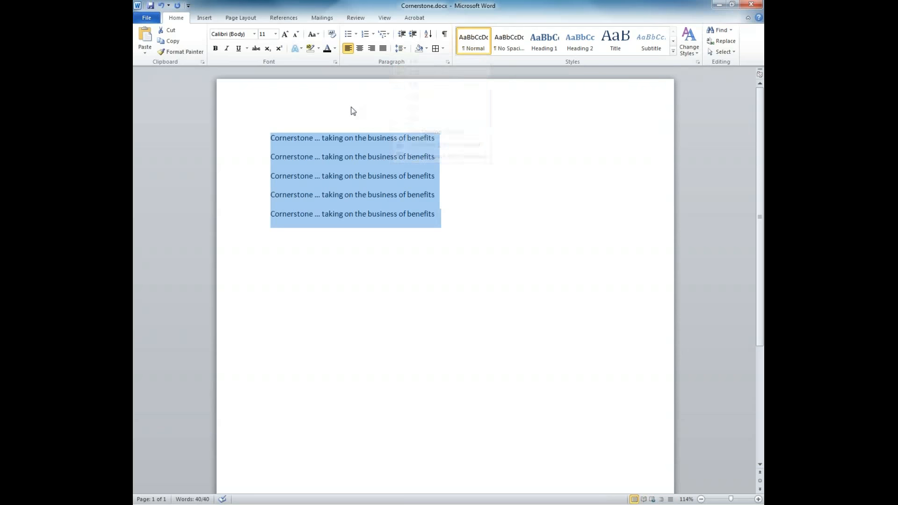
click(406, 51)
click(412, 60)
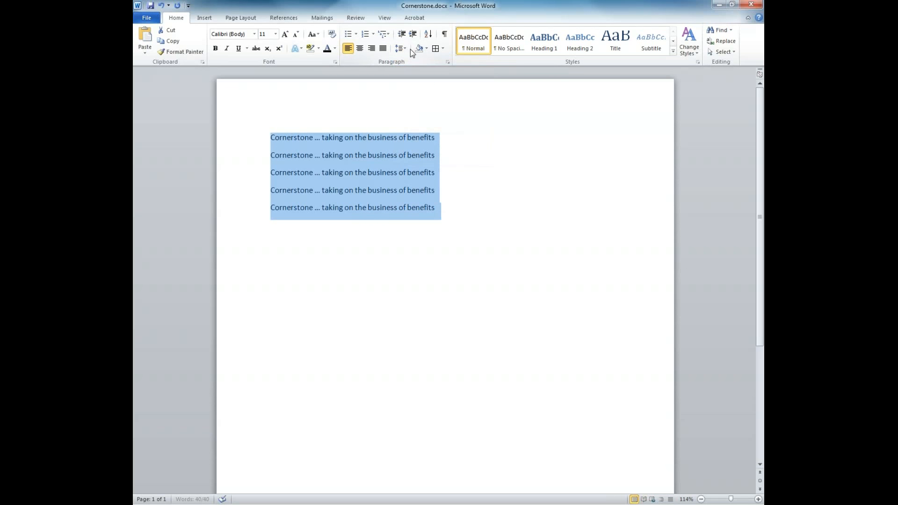
click(404, 49)
click(409, 98)
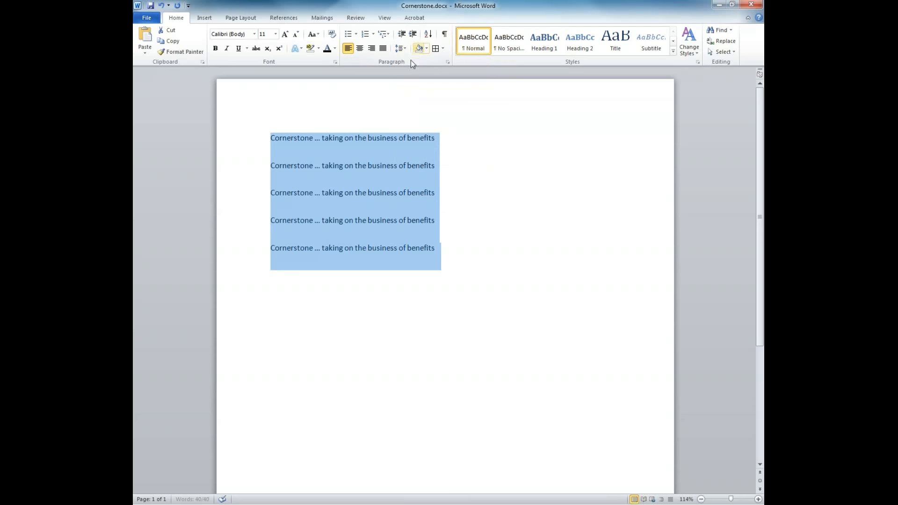
click(398, 51)
click(411, 72)
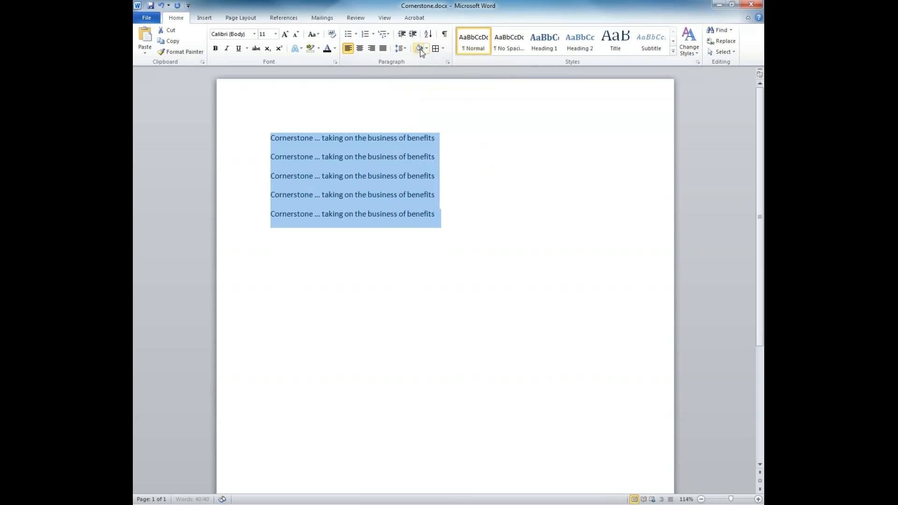
click(427, 49)
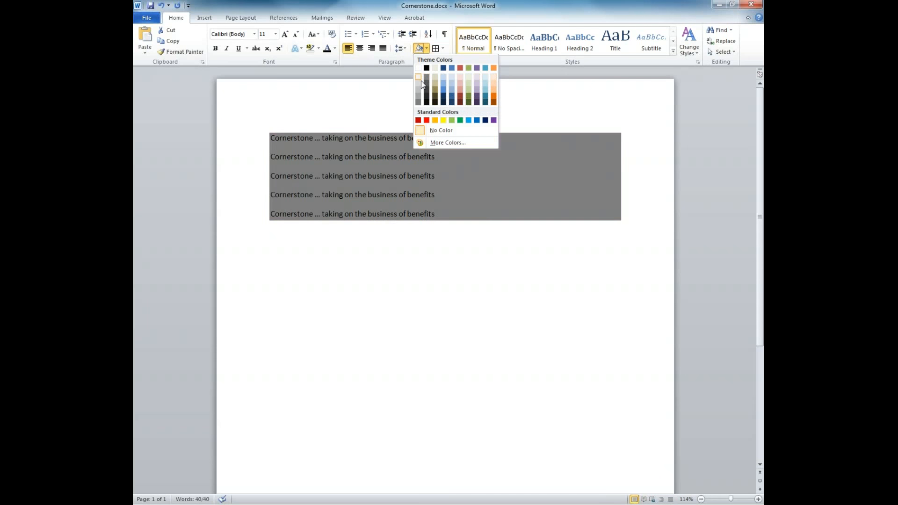
Try All Borders and No Border, apply a Bottom Border under the five lines, then select lines 3–5.
click(442, 48)
click(445, 116)
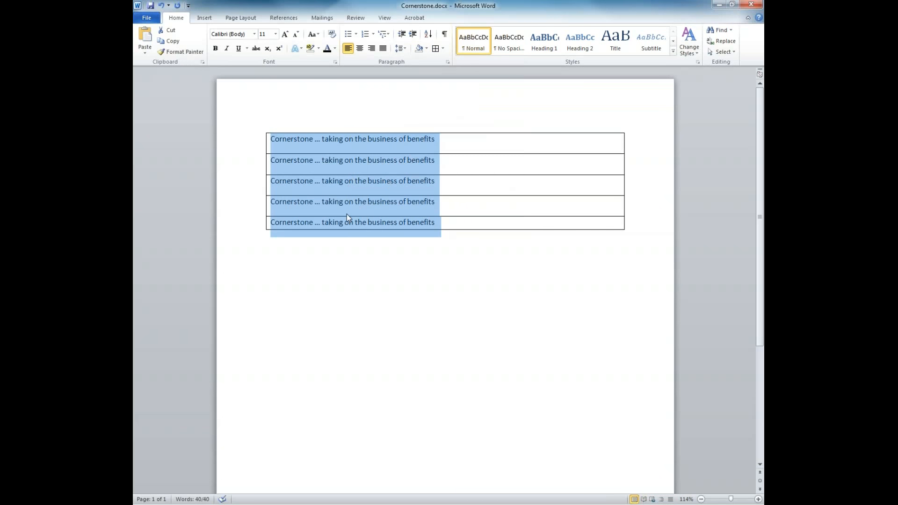
click(443, 48)
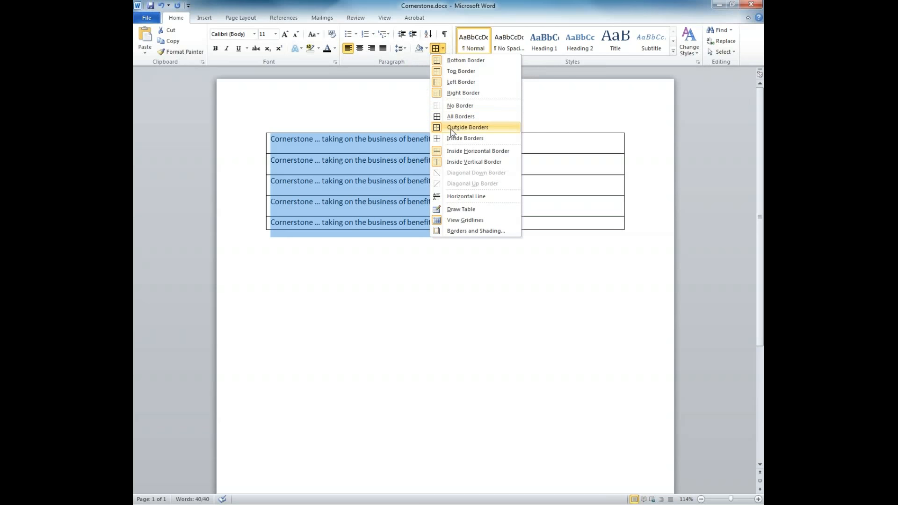
click(460, 106)
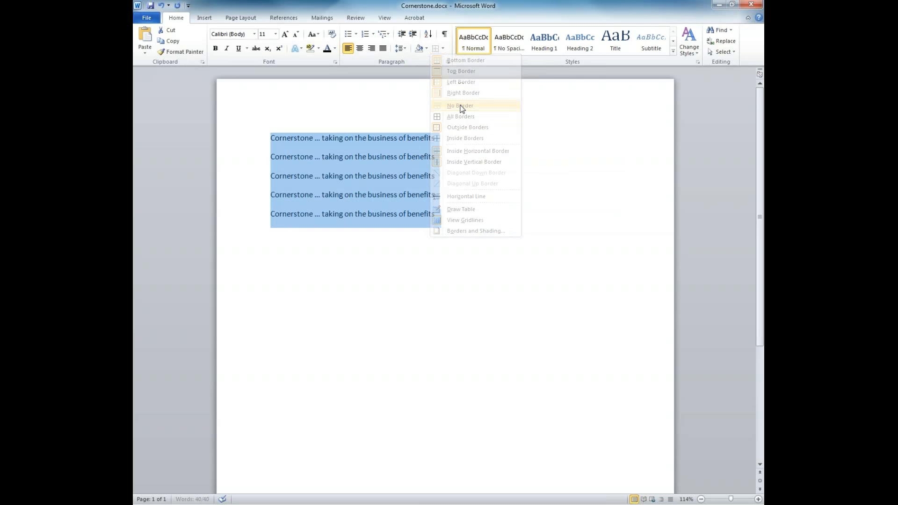
click(443, 49)
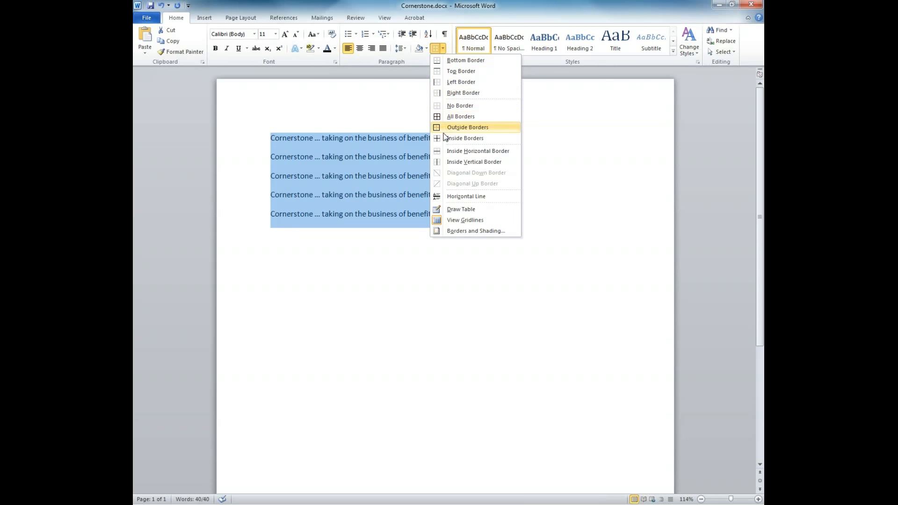
click(466, 60)
click(403, 215)
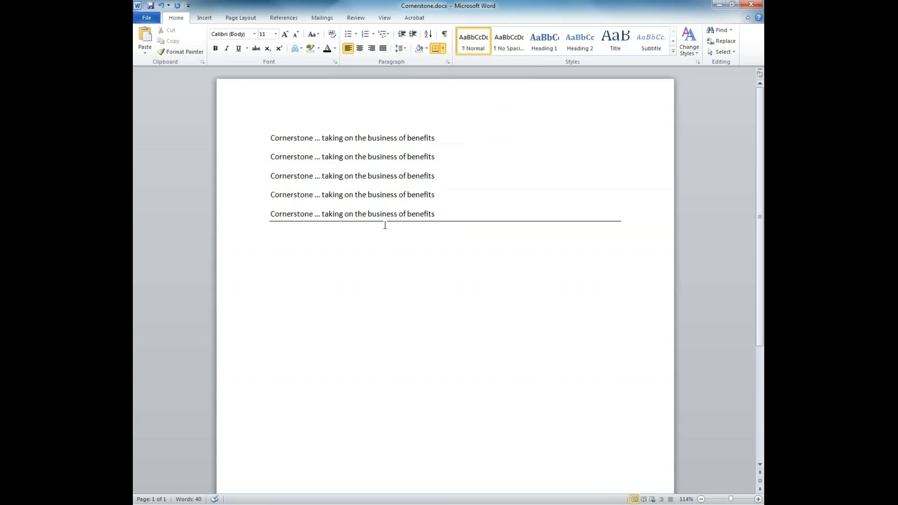
drag(437, 214, 324, 177)
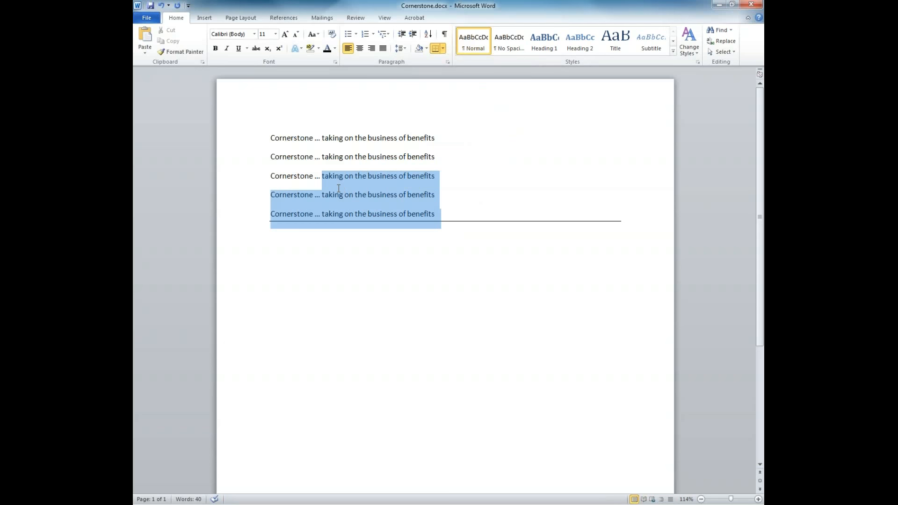
click(399, 195)
drag(447, 197, 291, 194)
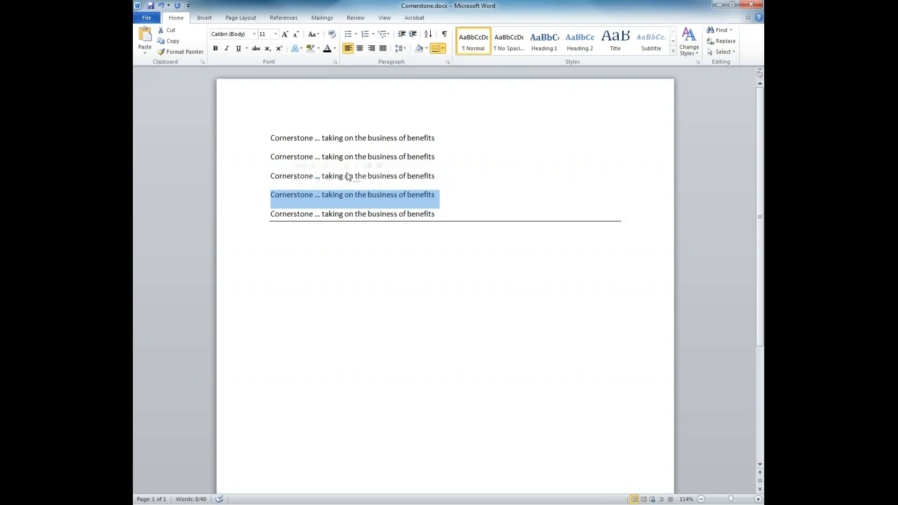
click(444, 48)
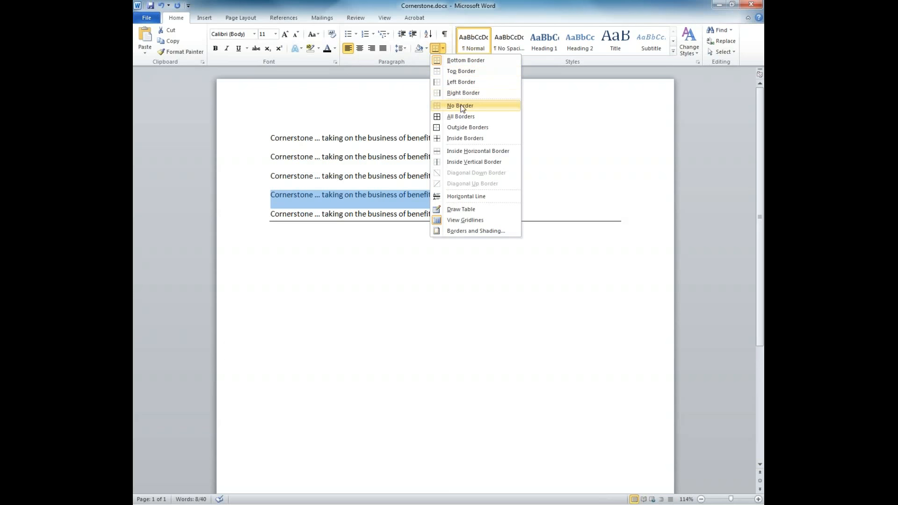
click(454, 60)
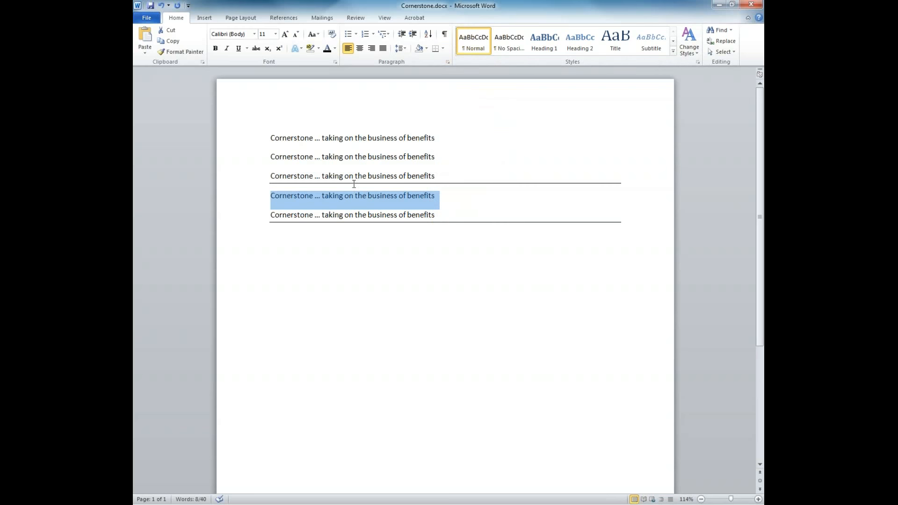
click(349, 215)
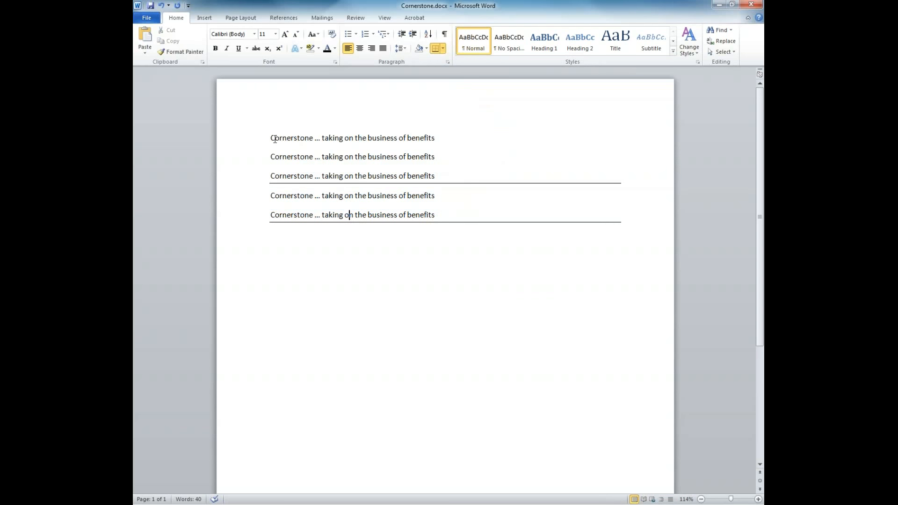
drag(272, 137, 621, 272)
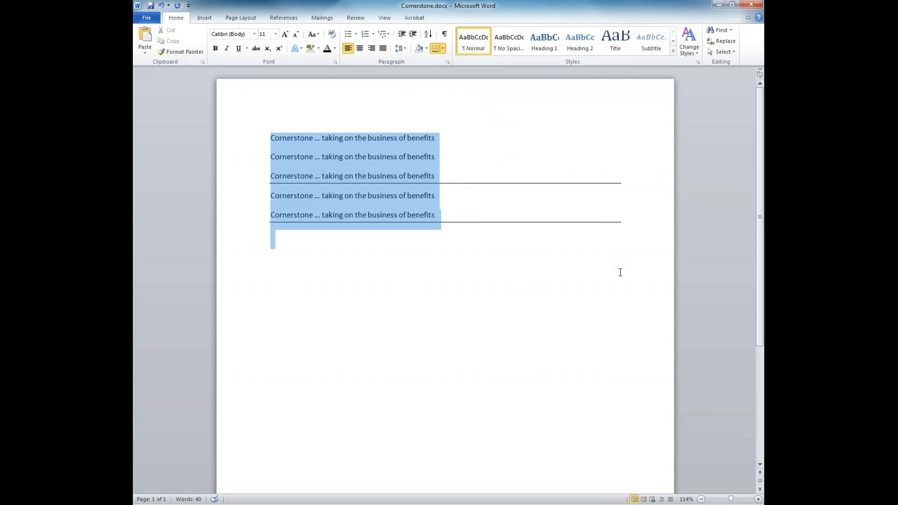
click(443, 49)
click(448, 106)
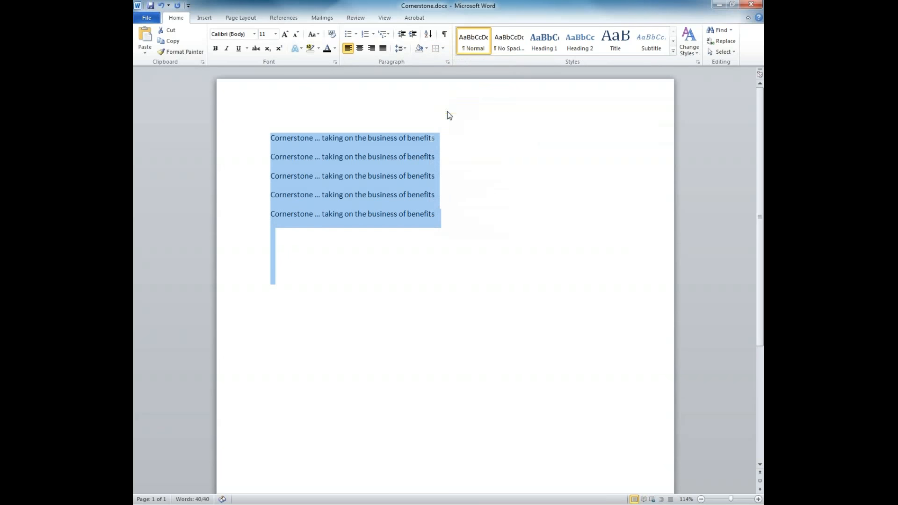
click(437, 213)
click(271, 138)
drag(277, 136, 474, 215)
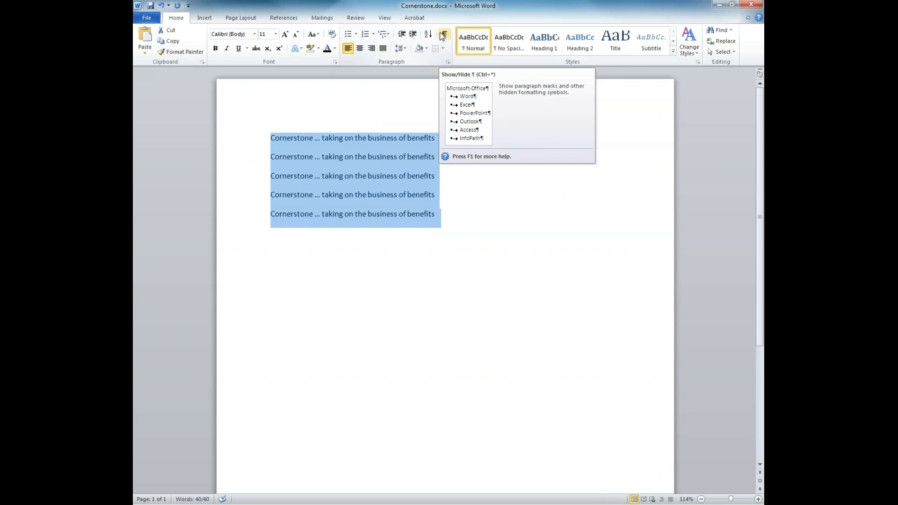
click(444, 37)
click(444, 36)
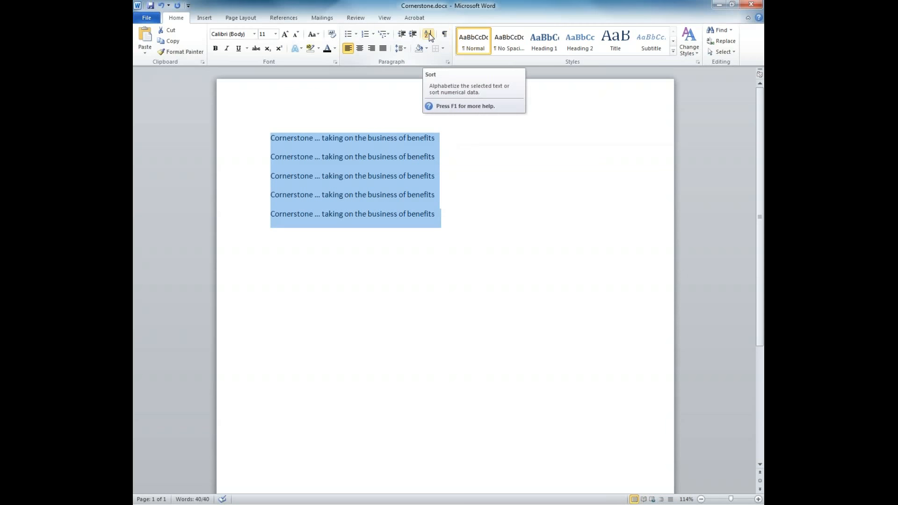
click(429, 34)
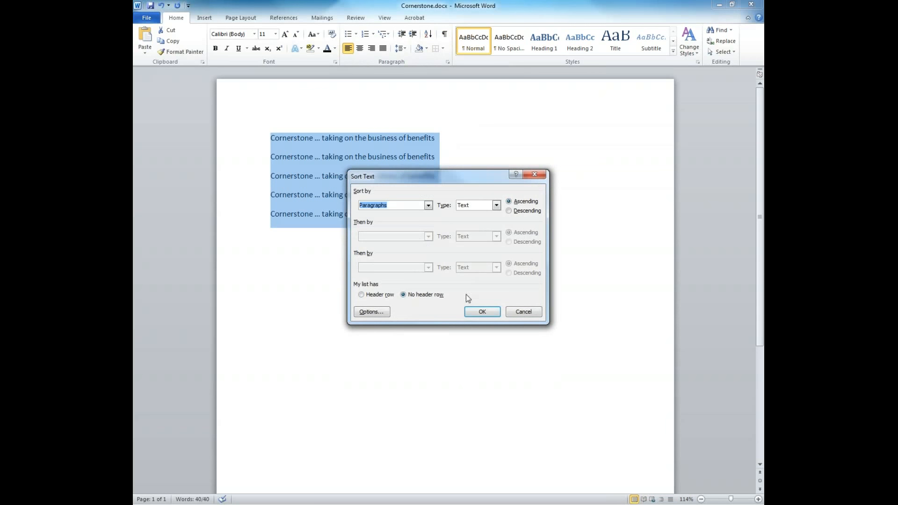
click(515, 312)
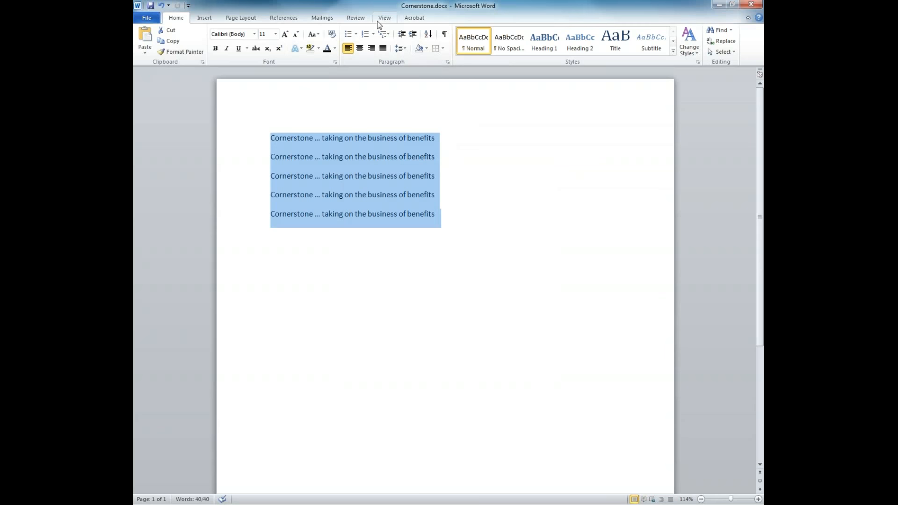
Try bullets on all five lines, then on the middle three lines, and remove them.
click(349, 32)
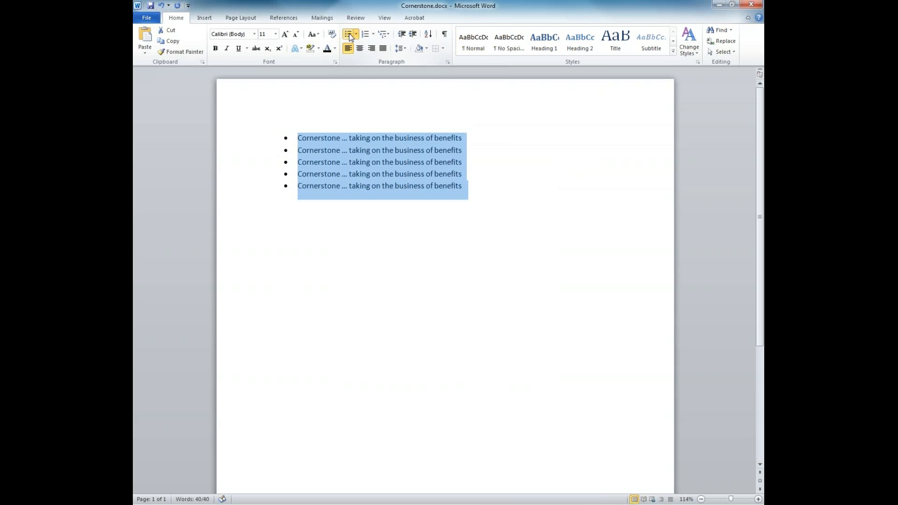
key(ctrl+z)
drag(272, 157, 435, 200)
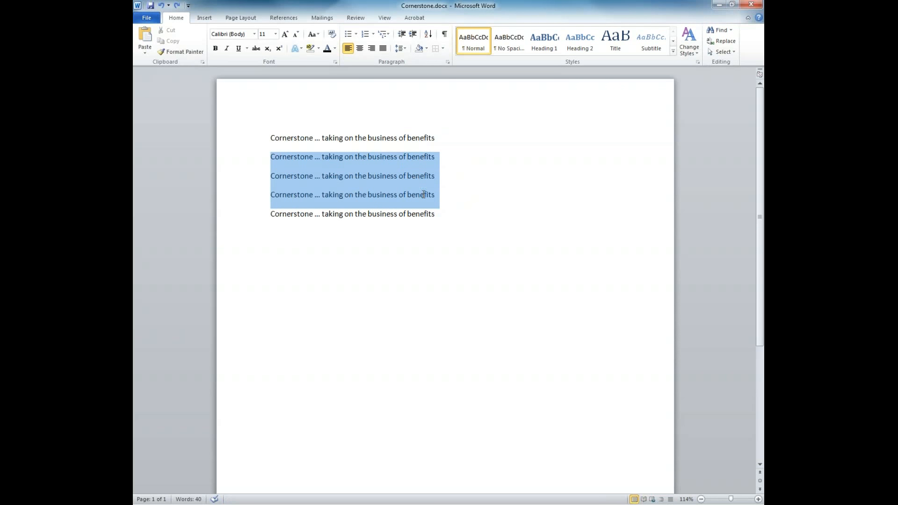
click(349, 34)
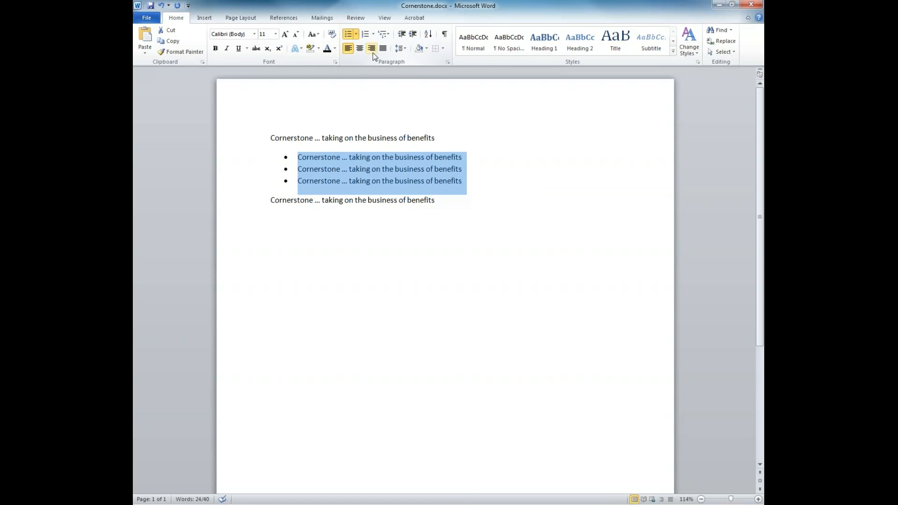
click(348, 35)
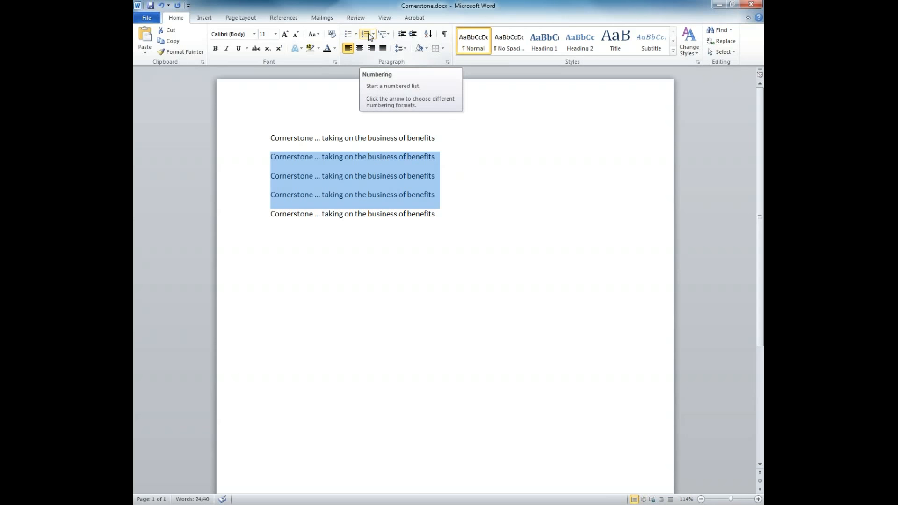
Try 1) to 3) numbering on the middle three lines, then apply the 1) a) i) multilevel list.
click(365, 35)
click(369, 36)
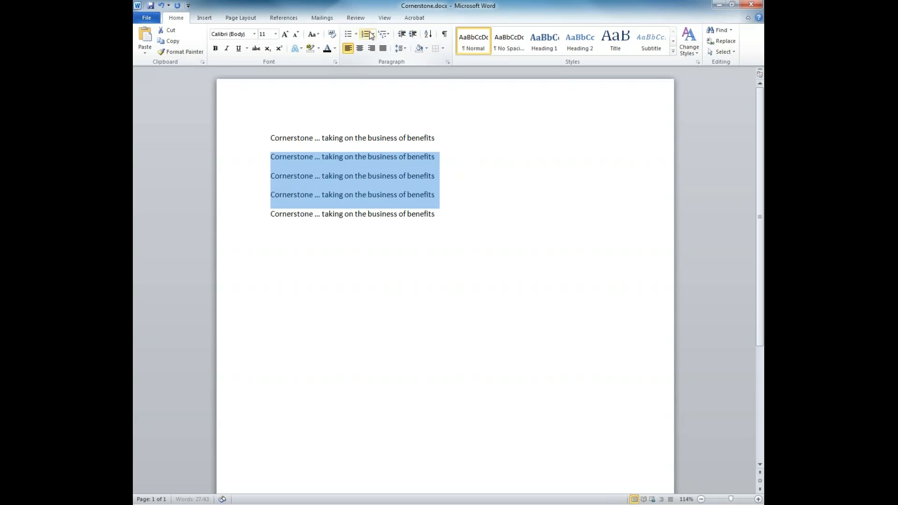
click(382, 37)
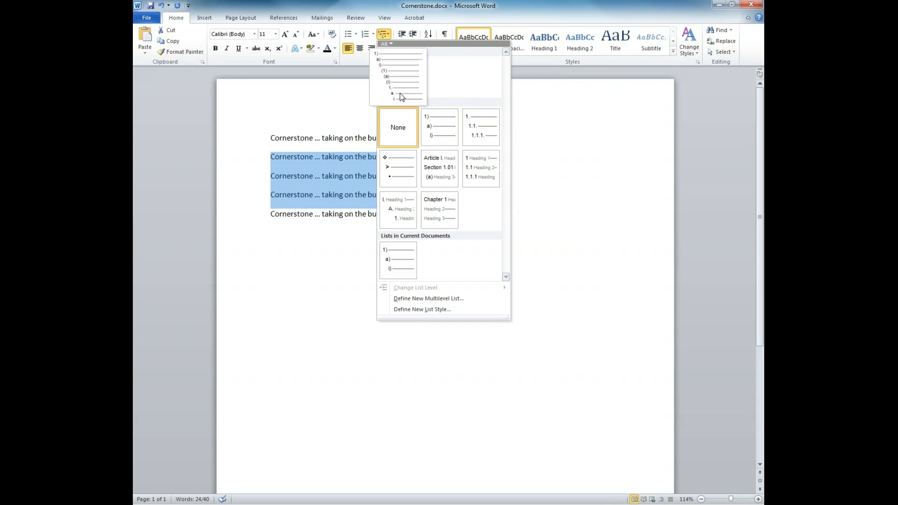
click(400, 91)
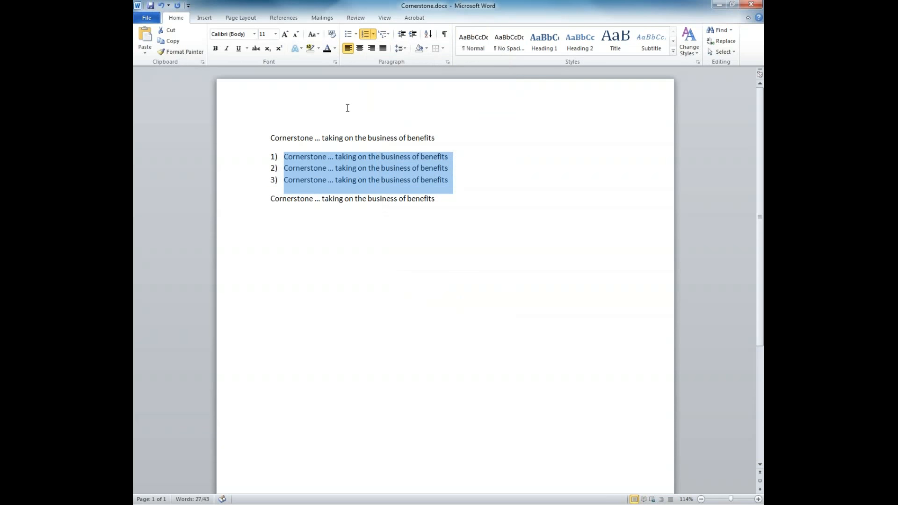
Add an 'Alpha' sub-item a) under item 1, then remove the extra empty item.
click(450, 157)
key(Return)
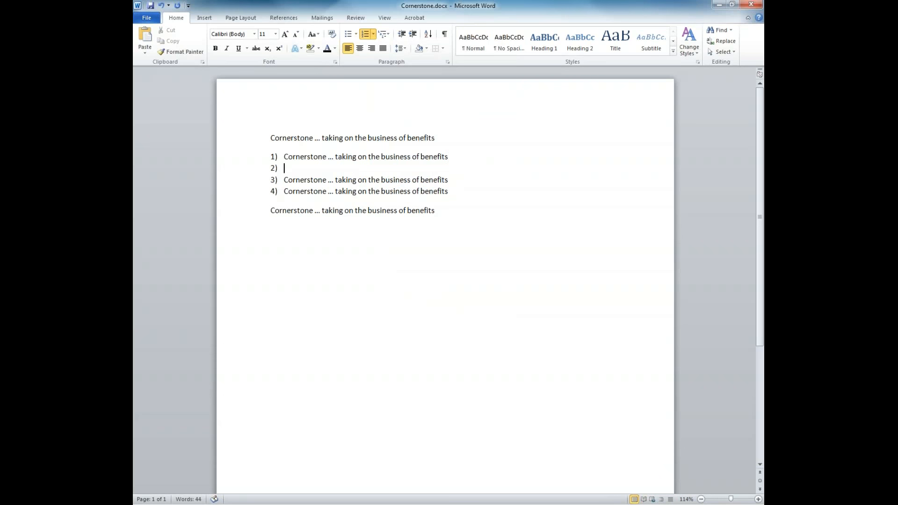
key(Tab)
text(alpha)
key(BackSpace)
key(BackSpace)
key(BackSpace)
key(BackSpace)
text(lpha)
key(Return)
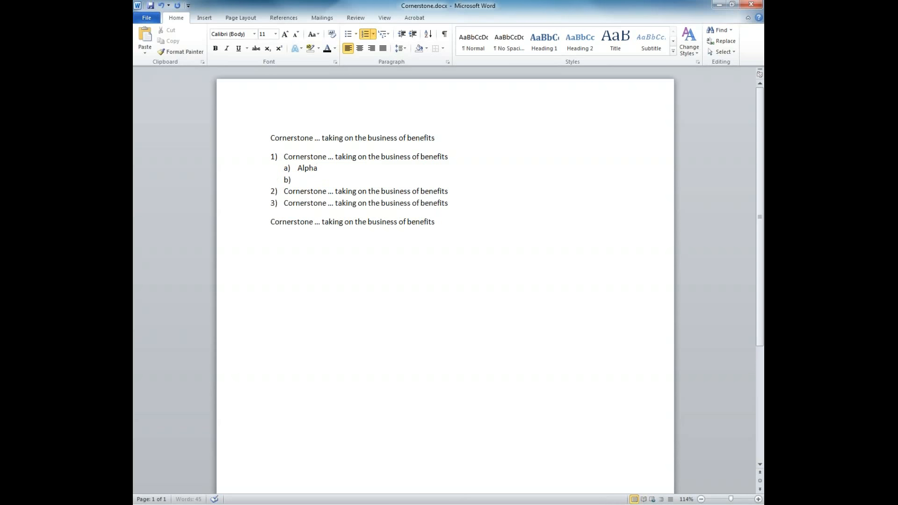
key(shift+Tab)
key(BackSpace)
key(BackSpace)
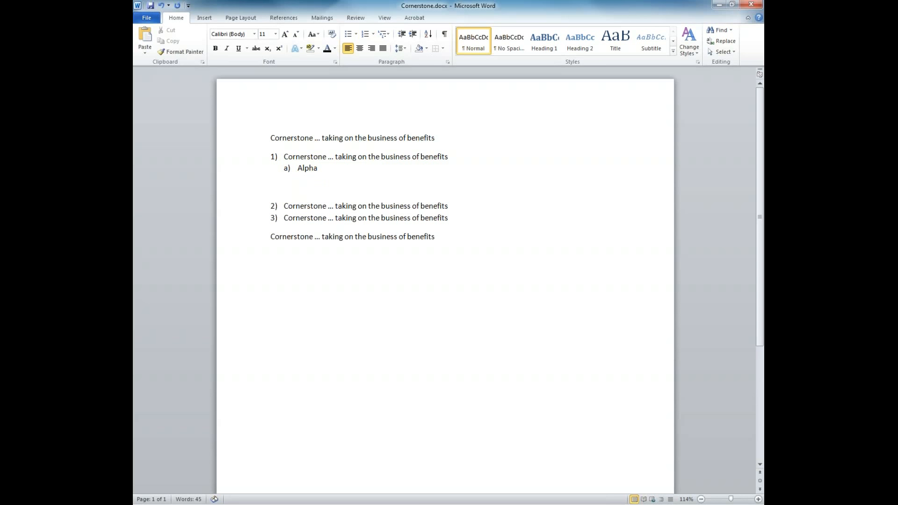
Add another empty sub-item, promote it to item 2), then undo the recent list changes.
key(Return)
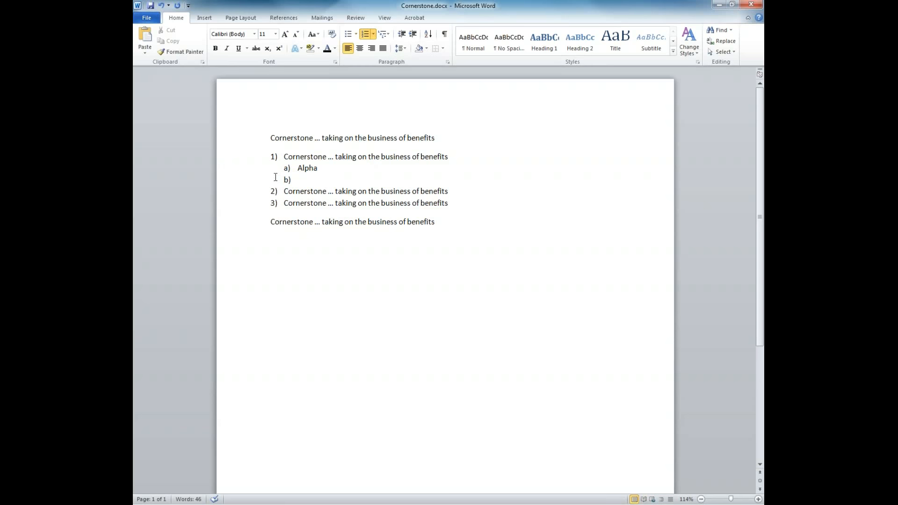
key(BackSpace)
key(ctrl+z)
key(shift+Tab)
key(ctrl+z)
key(ctrl+z)
key(ctrl+y)
key(ctrl+y)
key(ctrl+z)
key(ctrl+z)
key(ctrl+z)
key(ctrl+z)
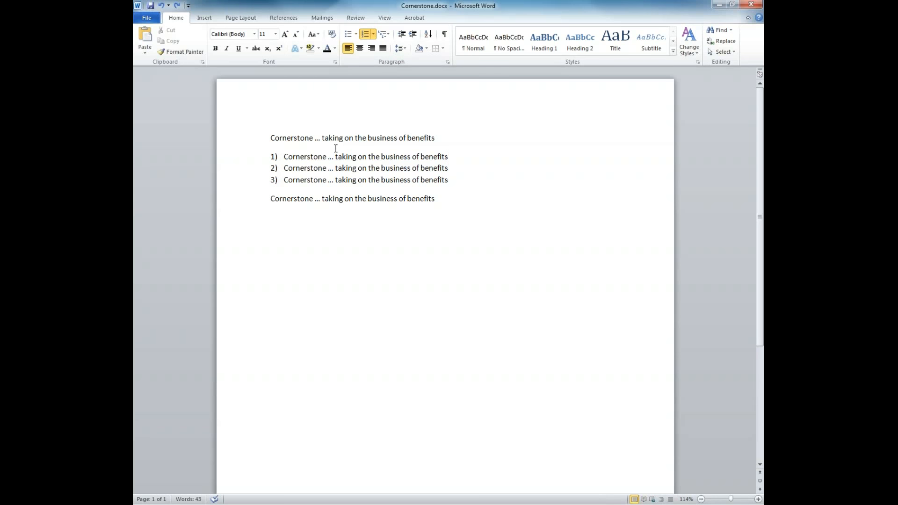
key(ctrl+z)
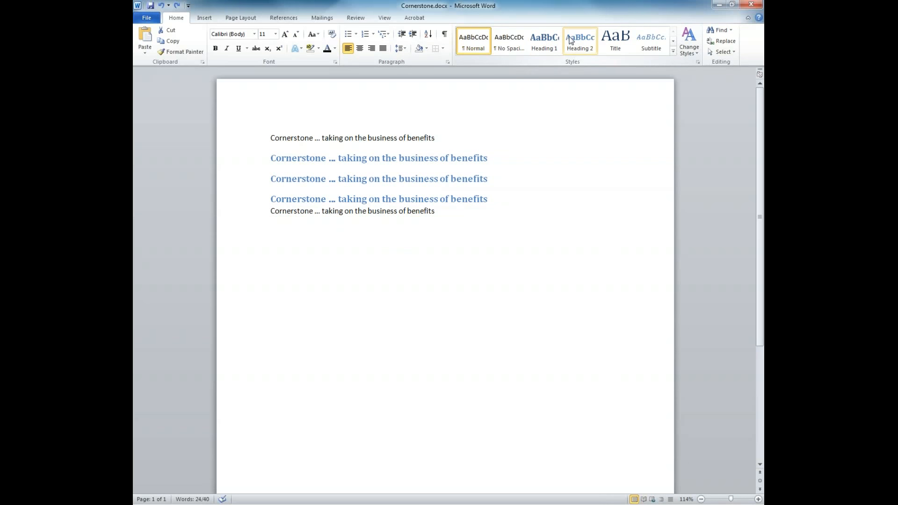
click(673, 41)
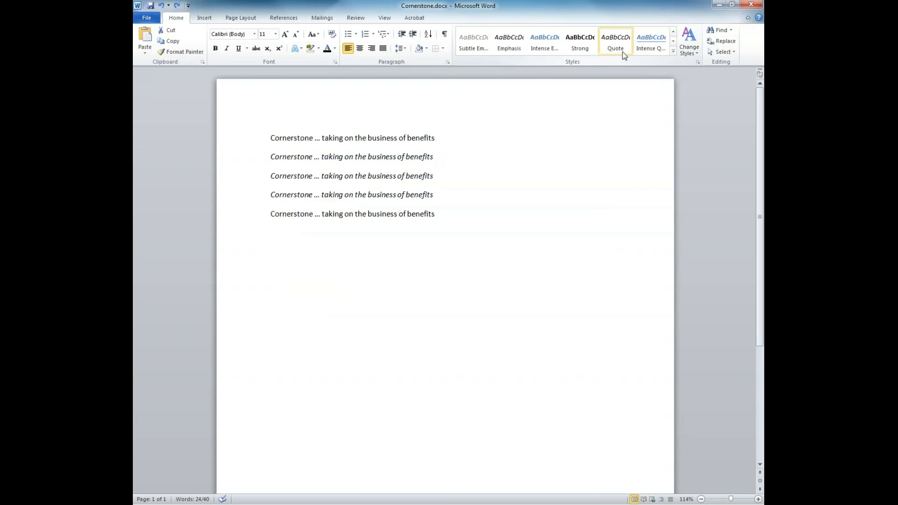
click(521, 204)
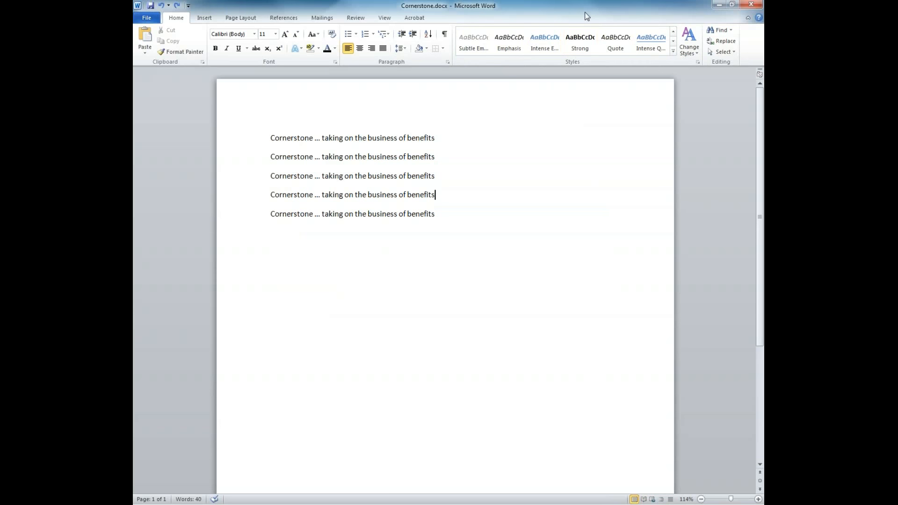
click(558, 158)
key(ctrl+a)
click(690, 42)
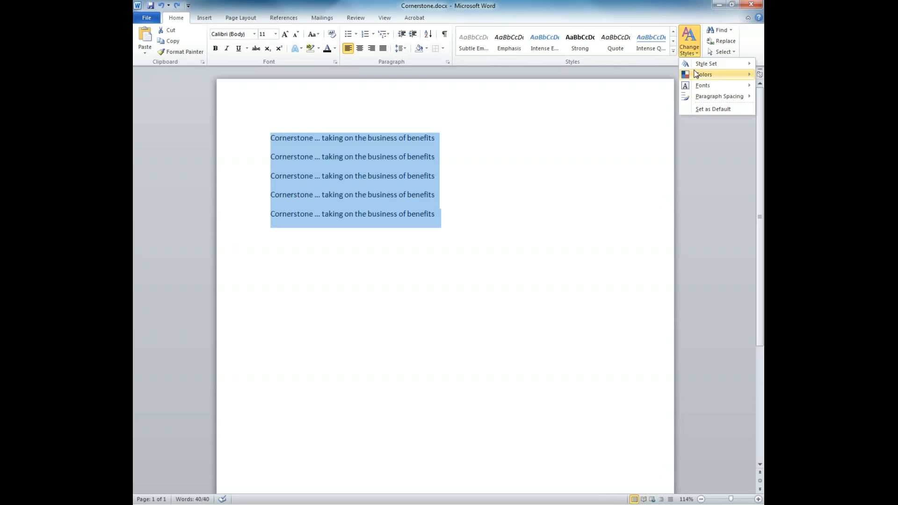
mouse_move(695, 100)
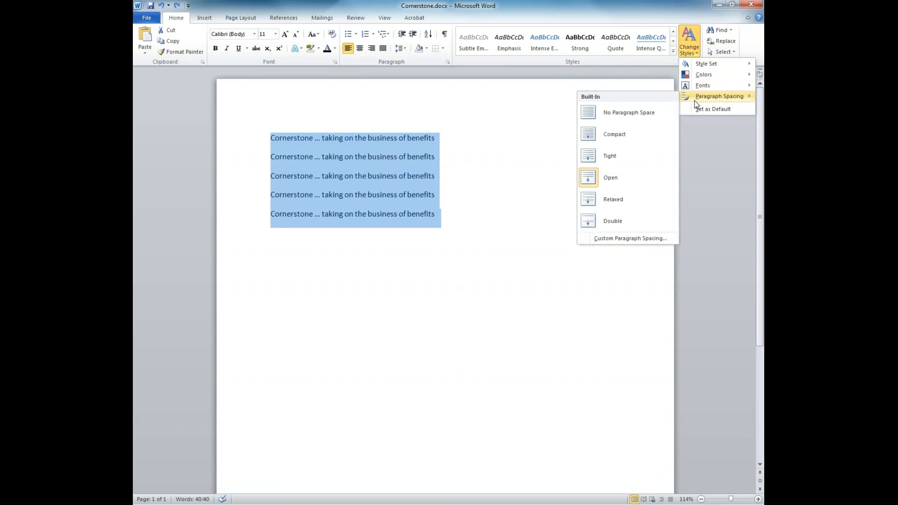
mouse_move(703, 69)
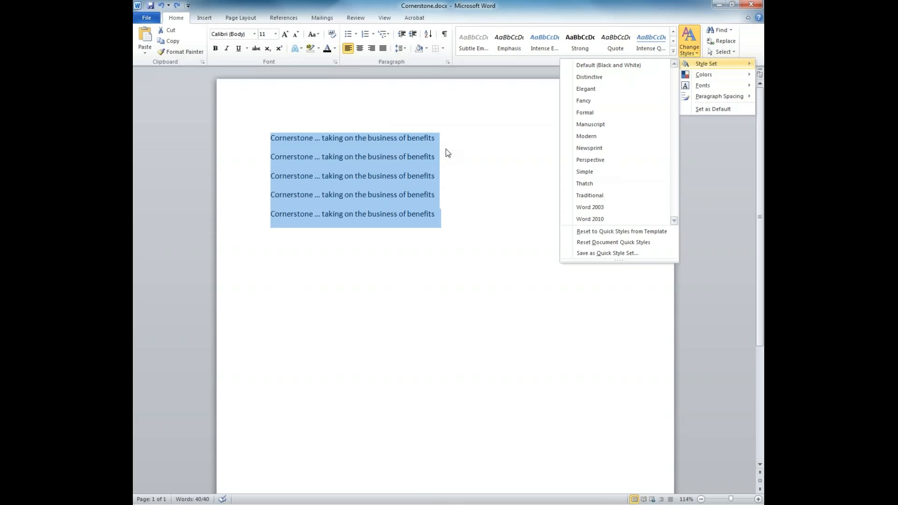
click(526, 162)
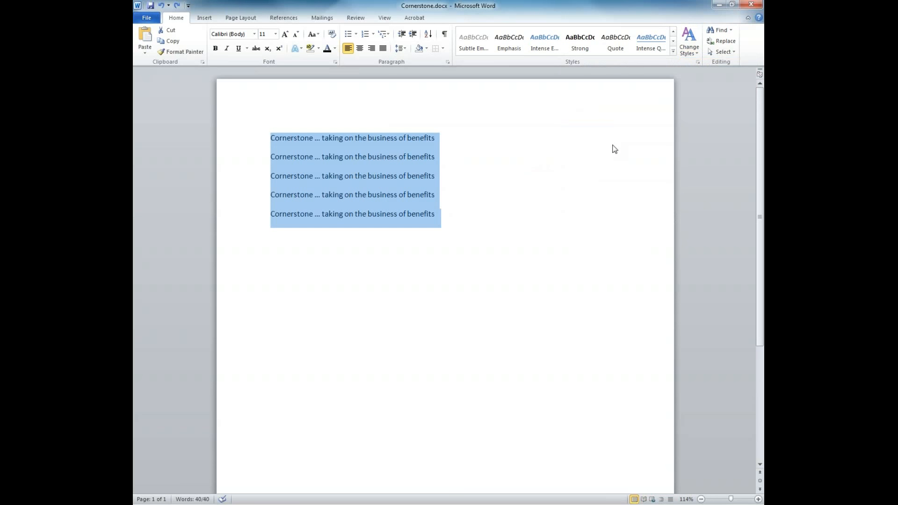
Search the document for 'cornerstone' in the Navigation pane.
click(731, 30)
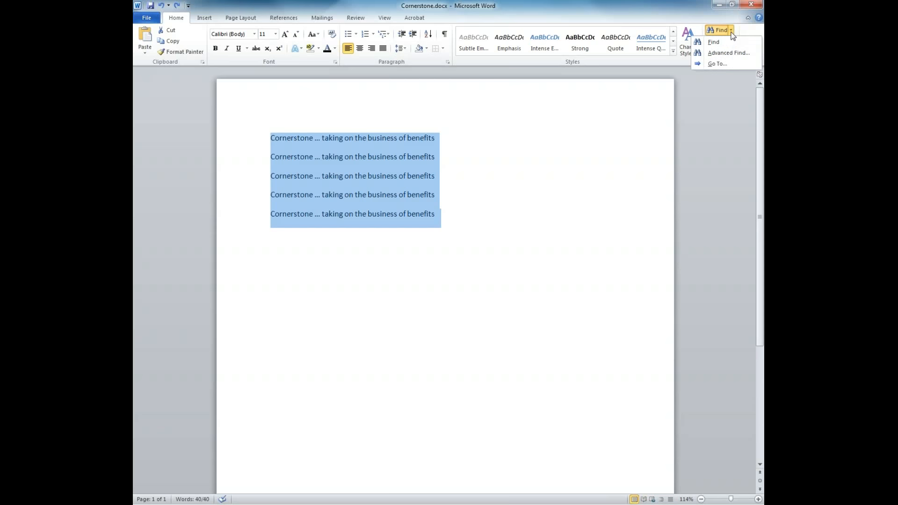
click(716, 42)
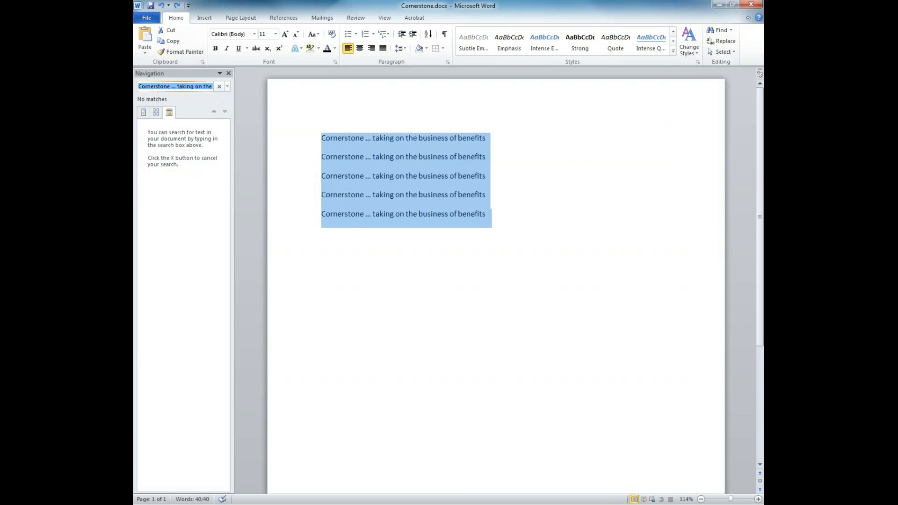
click(198, 85)
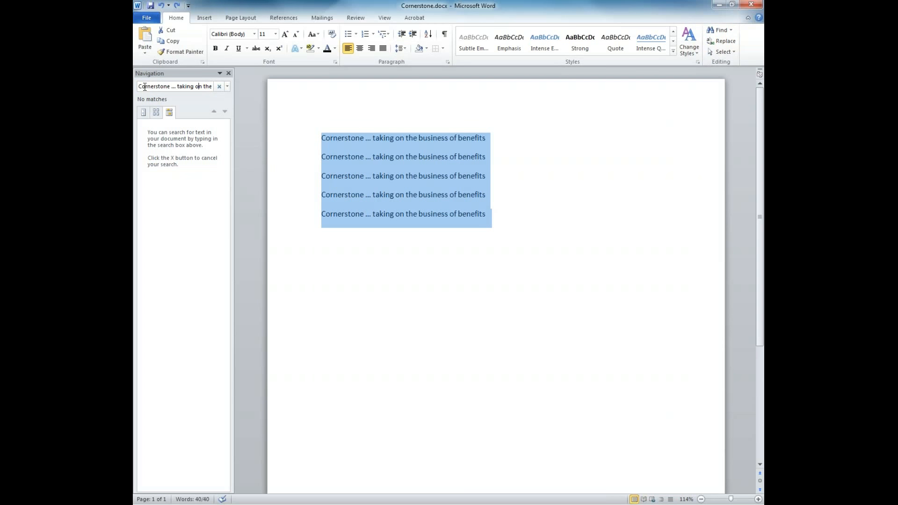
drag(139, 86, 415, 85)
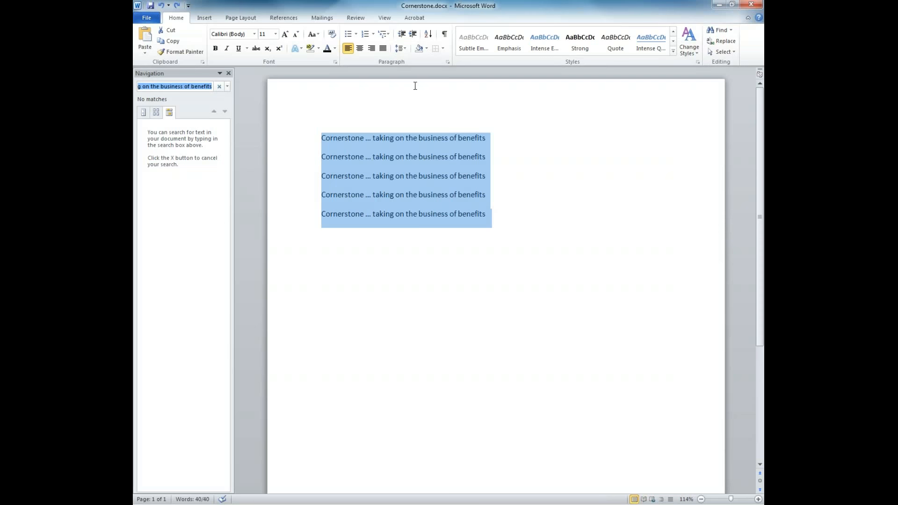
text(cornerstone)
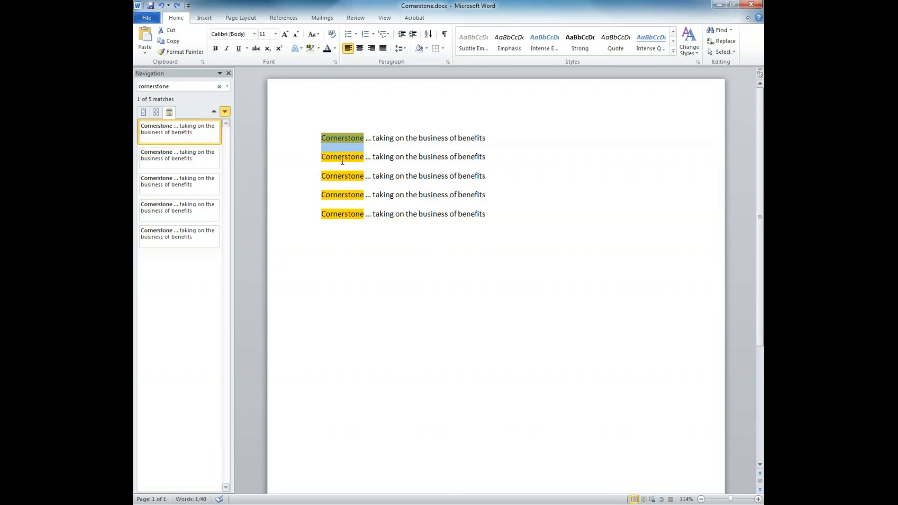
Step through the Cornerstone matches to 5 of 5, then close the search to clear highlights.
click(183, 159)
click(180, 182)
click(176, 211)
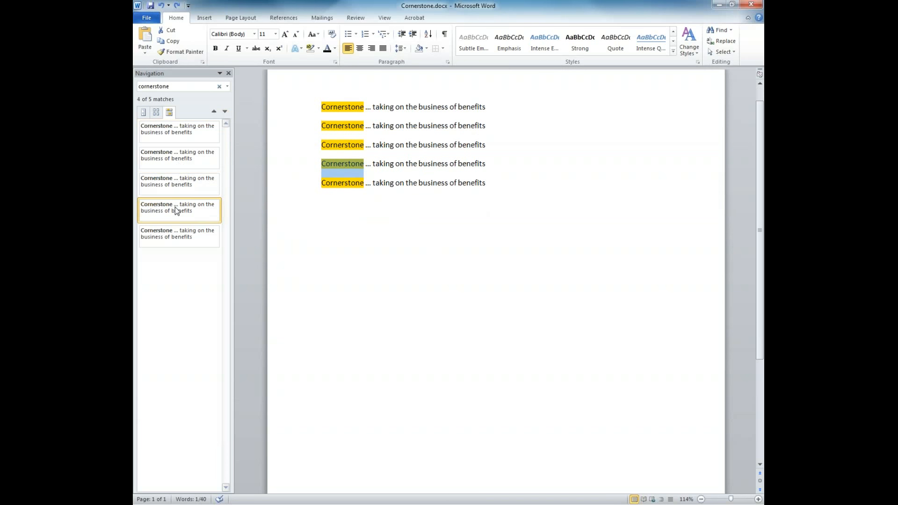
click(184, 234)
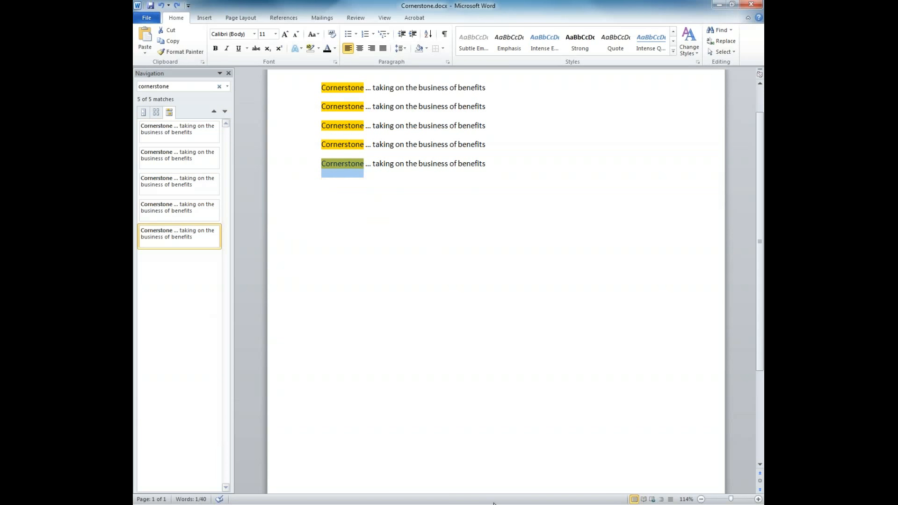
scroll(753, 89, up, 2)
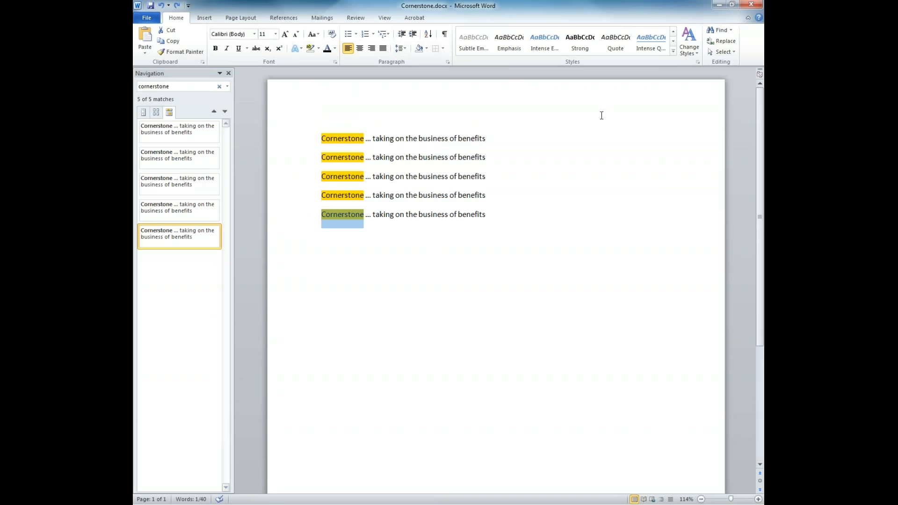
click(228, 73)
click(204, 19)
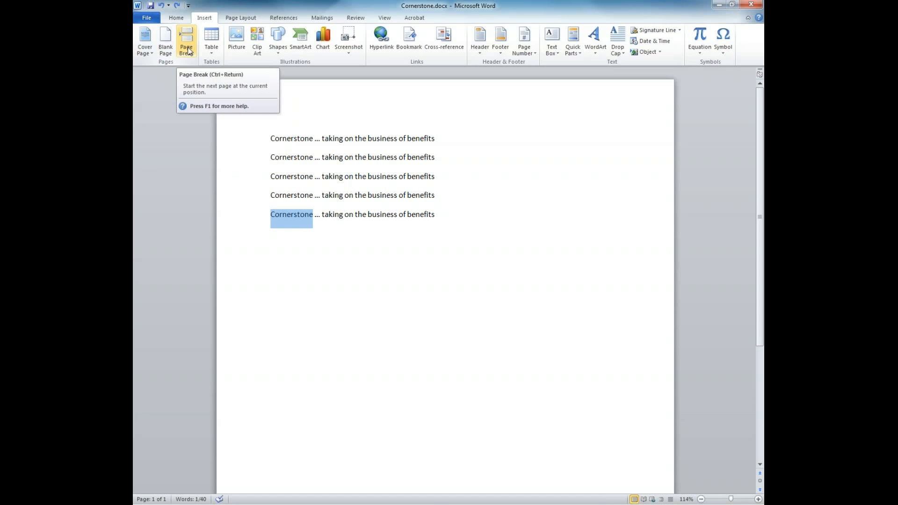
click(456, 199)
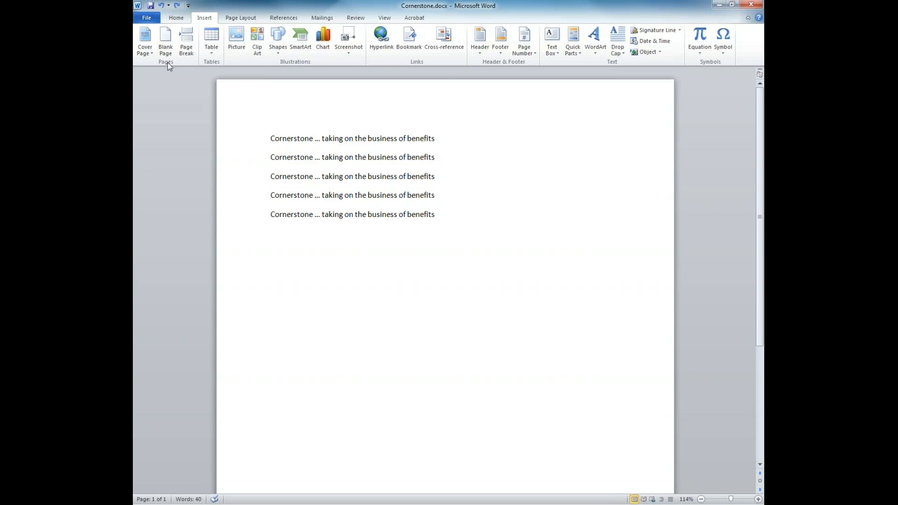
click(347, 265)
click(209, 50)
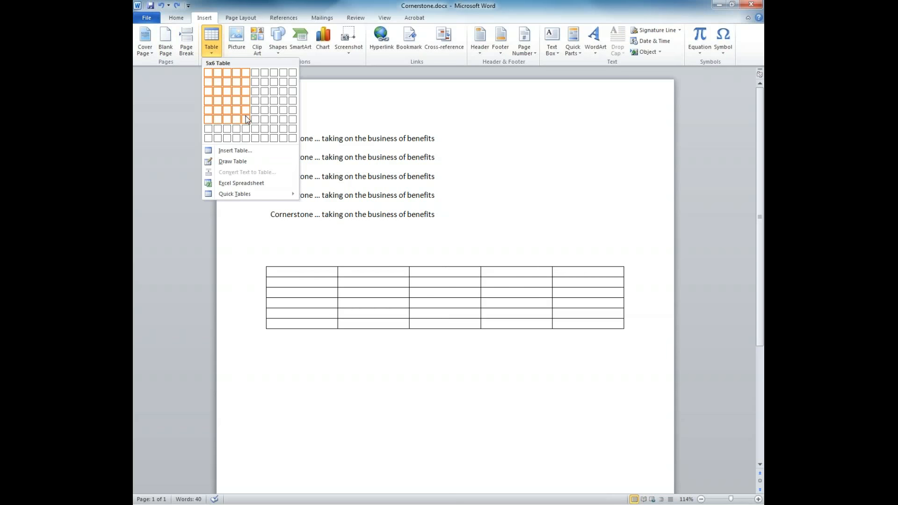
click(239, 184)
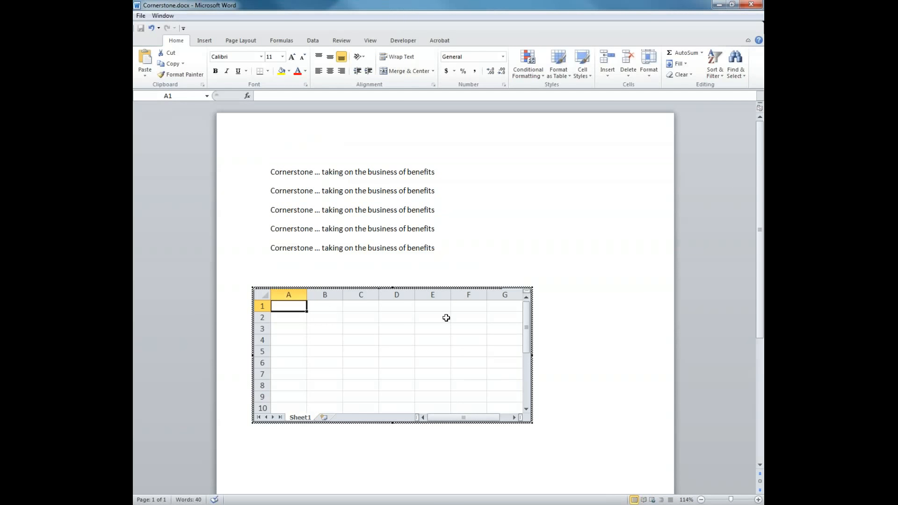
click(541, 404)
click(352, 319)
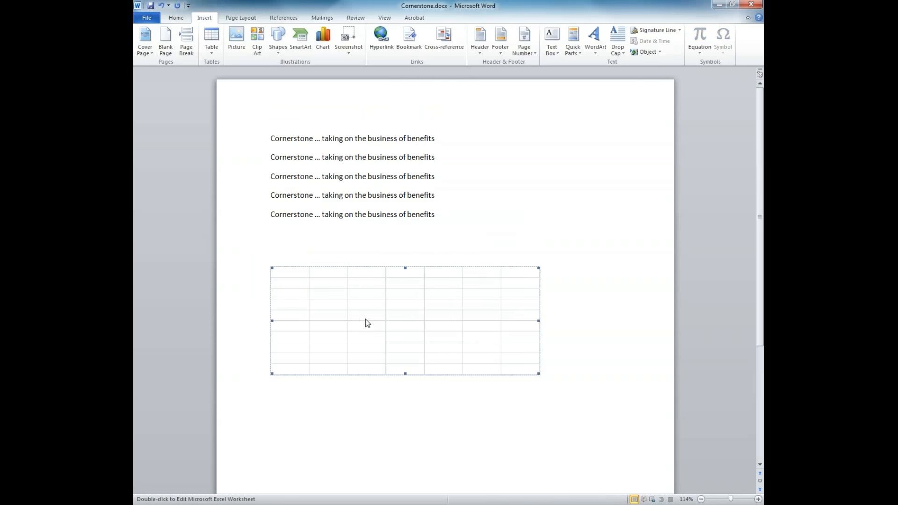
drag(291, 275, 503, 353)
click(270, 271)
drag(268, 263, 457, 379)
key(Delete)
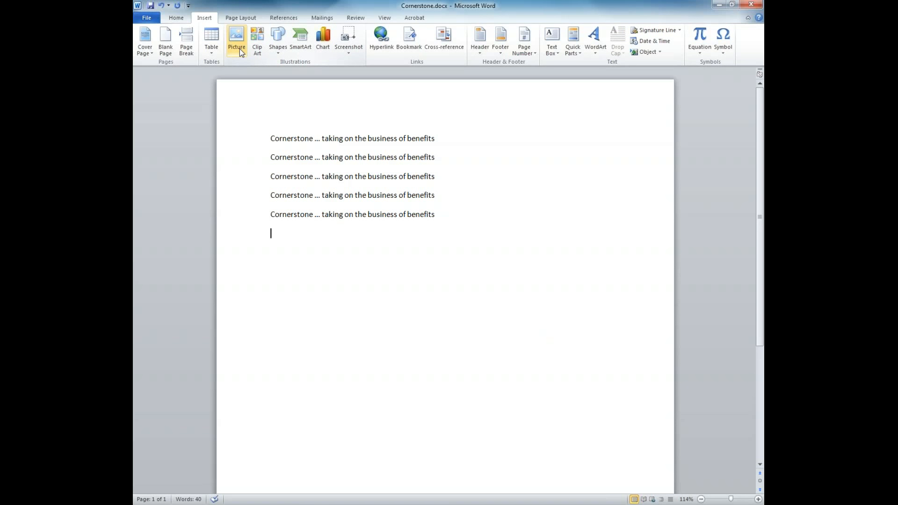
Insert logo.JPG from Removable Disk (E:) > Tech Tuesday > Word below the five lines.
click(240, 49)
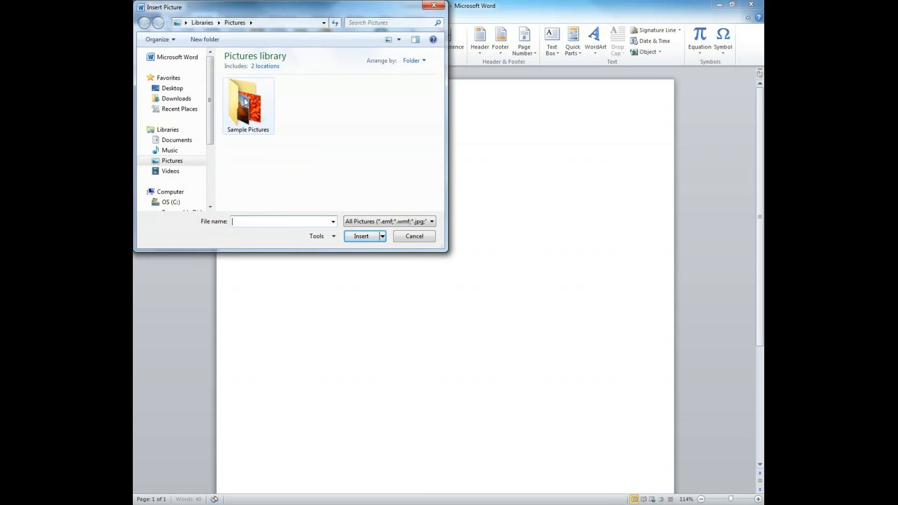
scroll(194, 156, down, 3)
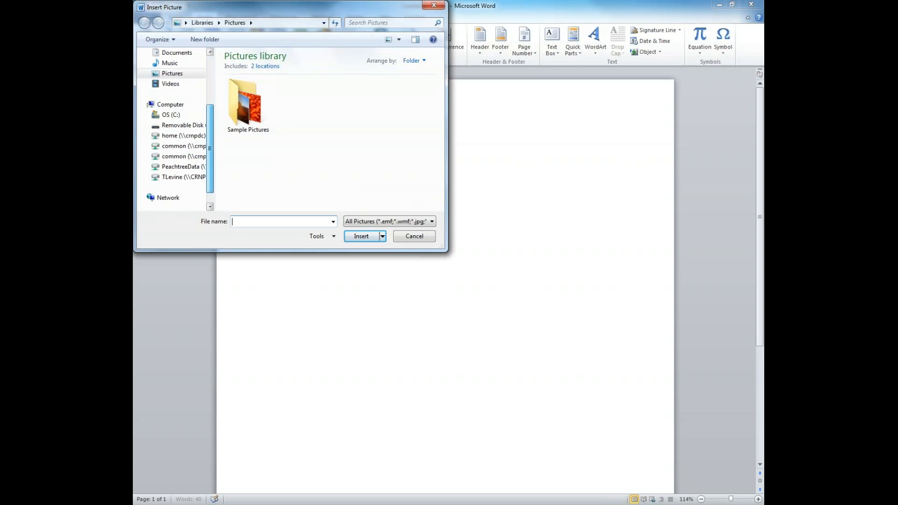
click(185, 125)
double_click(242, 90)
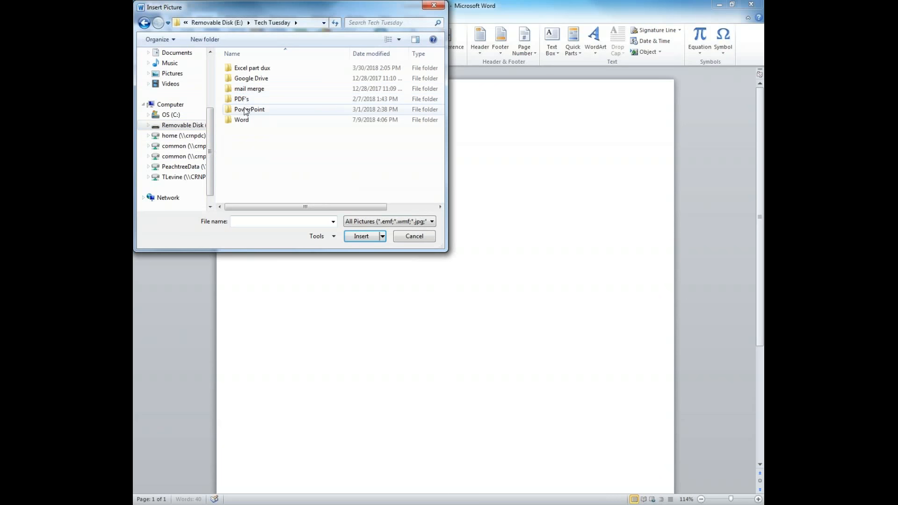
double_click(241, 121)
click(260, 69)
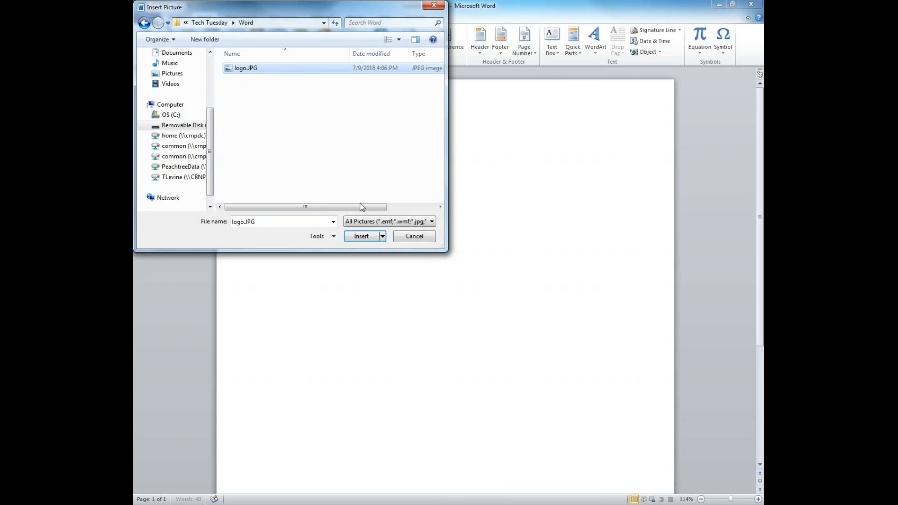
click(361, 236)
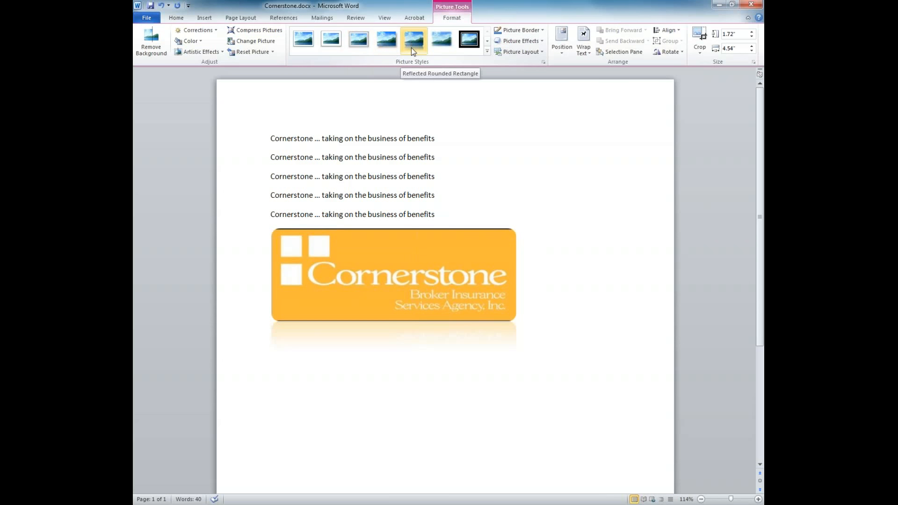
Cancel Compress Pictures, then run Remove Background on the Cornerstone logo and keep the changes.
click(251, 31)
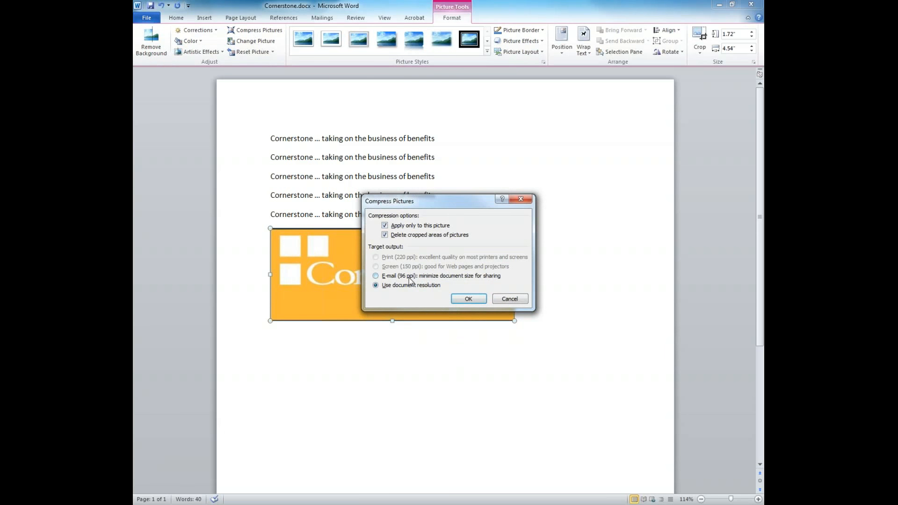
click(509, 300)
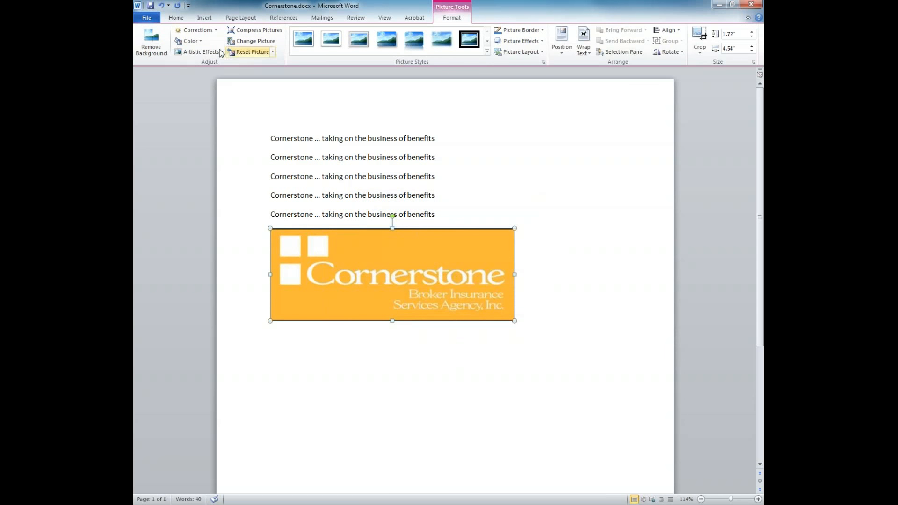
click(203, 53)
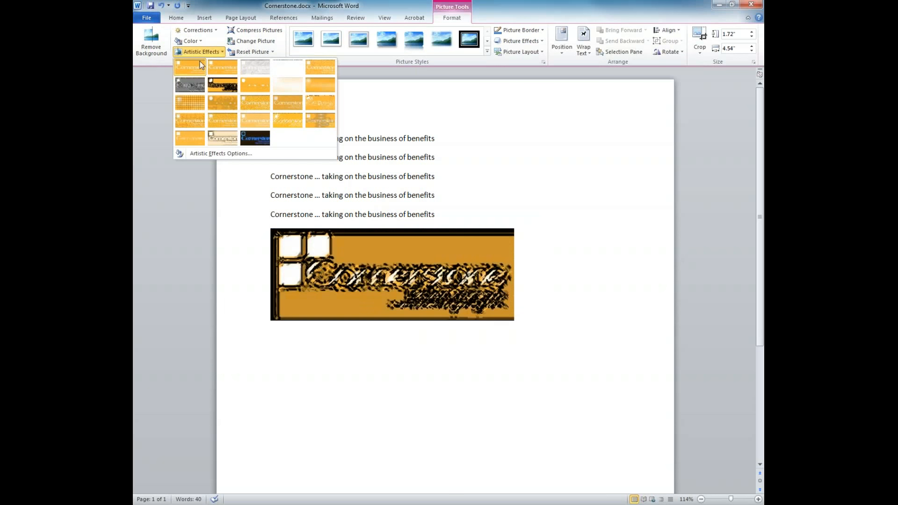
click(151, 46)
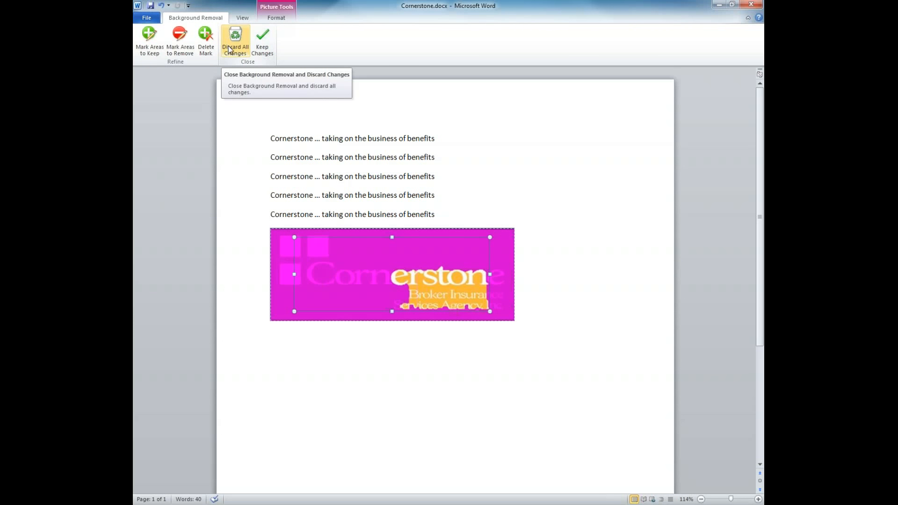
click(262, 40)
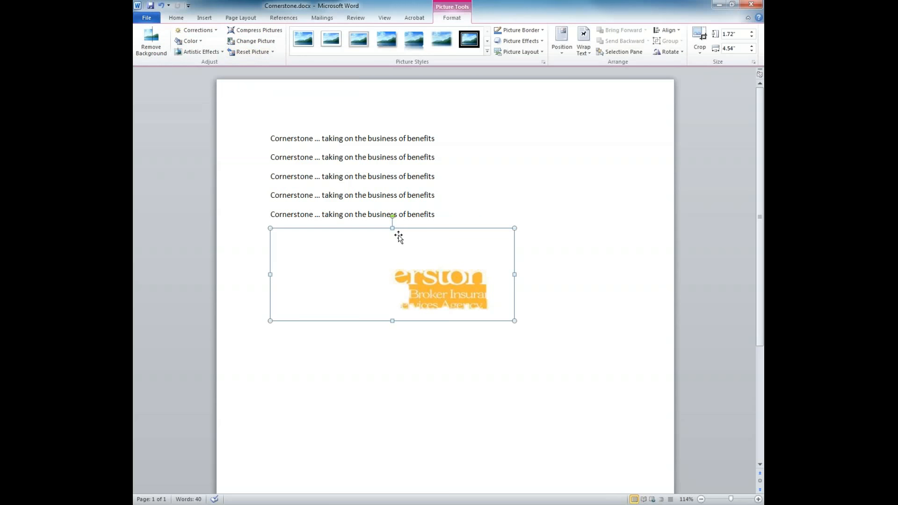
Undo the logo's background removal, try a Wrap Text option, and reselect the picture.
key(ctrl+z)
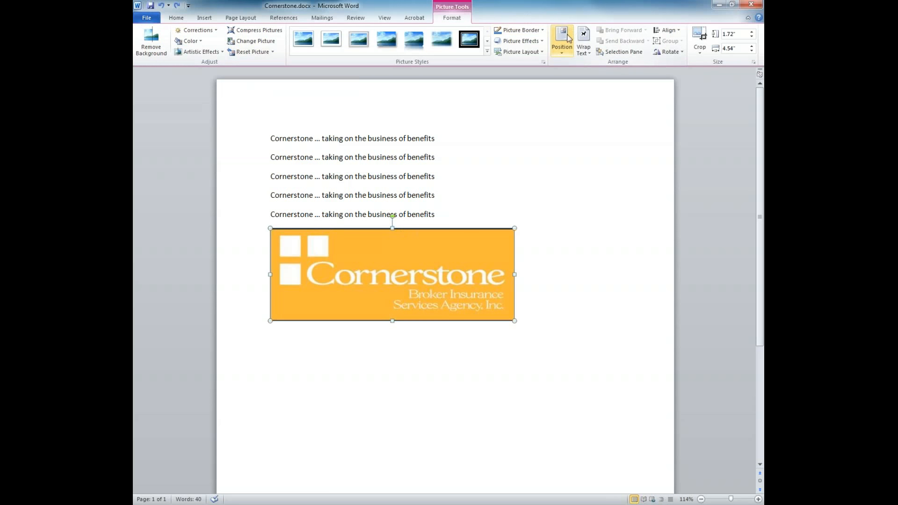
click(561, 47)
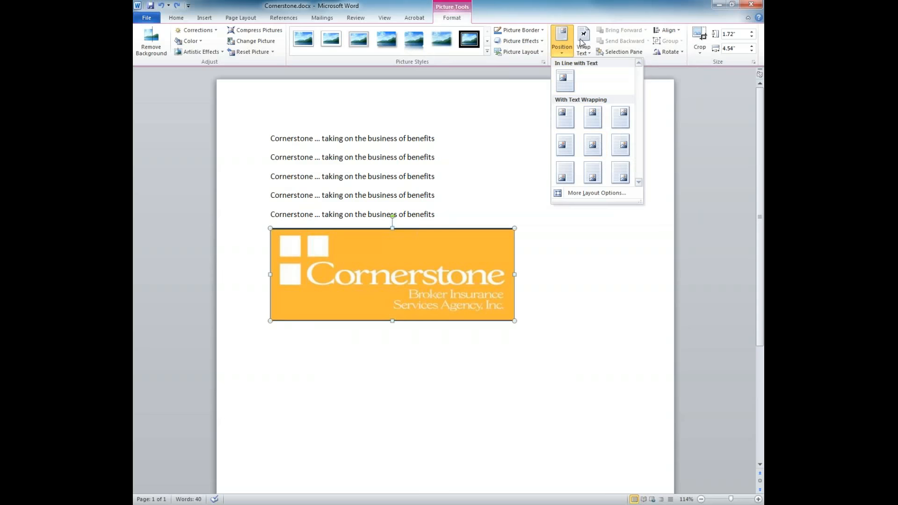
click(584, 47)
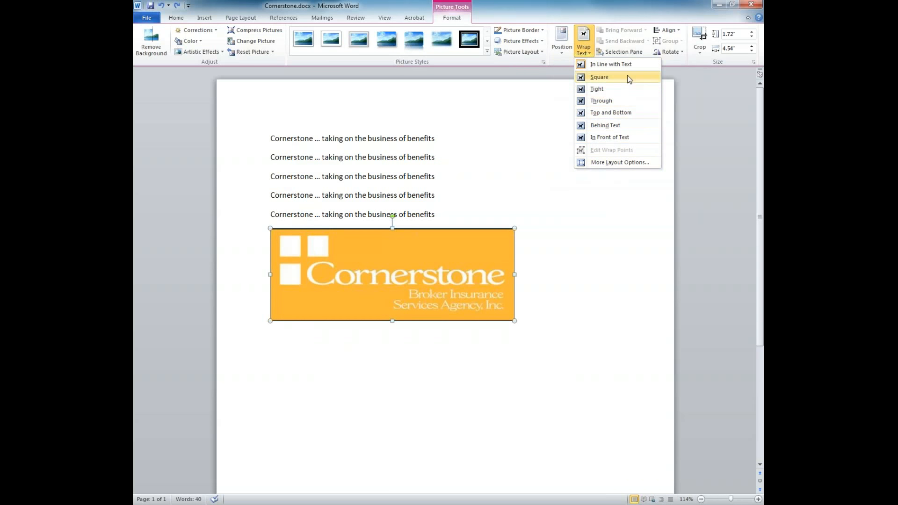
click(591, 104)
click(266, 210)
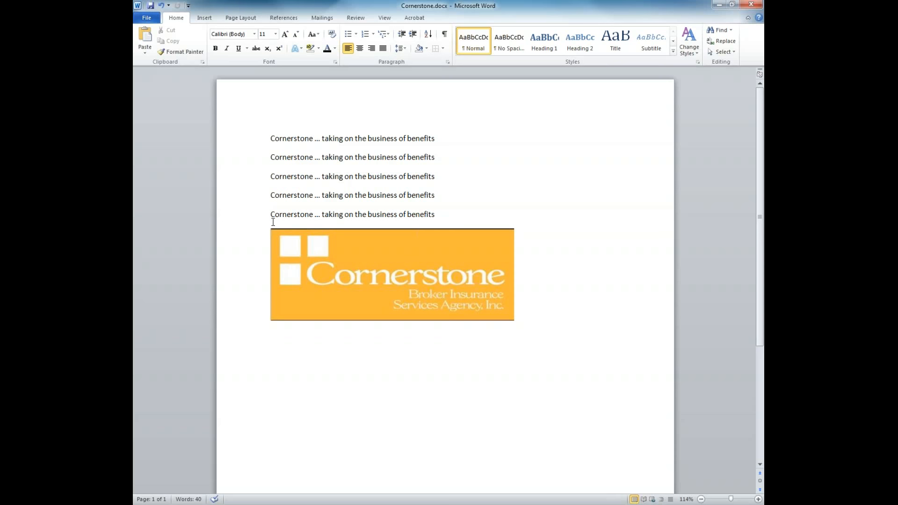
key(Up)
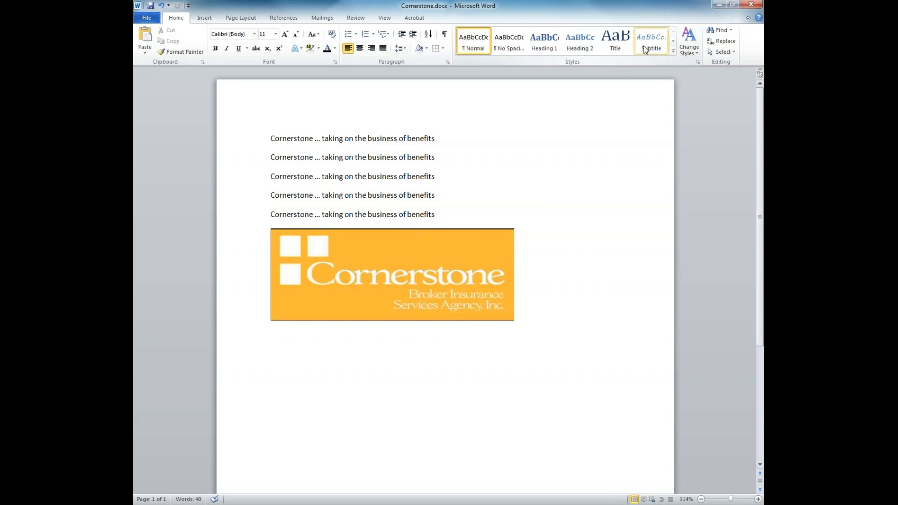
click(377, 288)
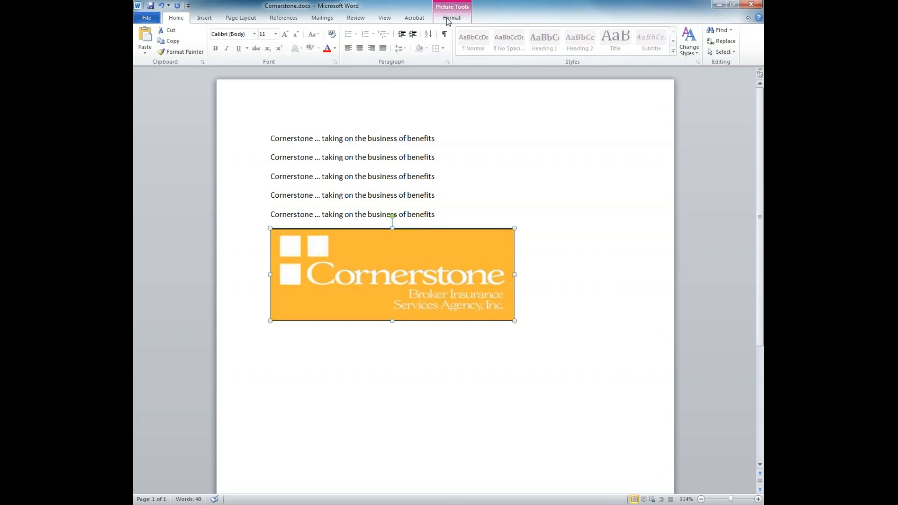
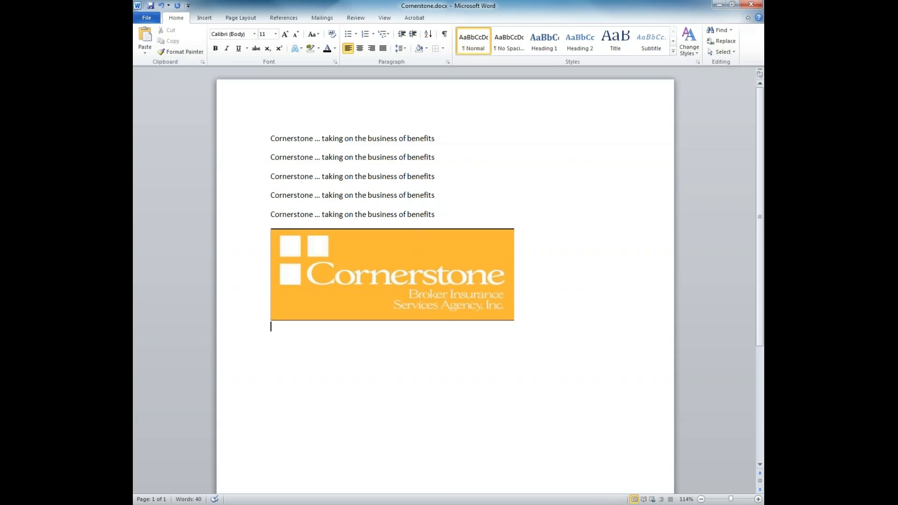
Place the insertion point on the empty line below the Cornerstone logo.
click(480, 214)
click(427, 338)
Briefly open and close the Clip Art pane, then bring up the Shapes gallery.
click(204, 18)
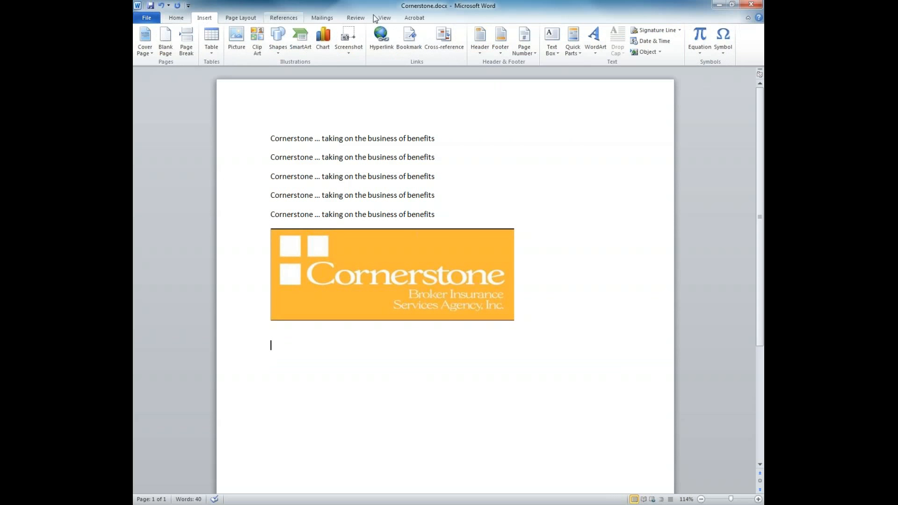
click(258, 50)
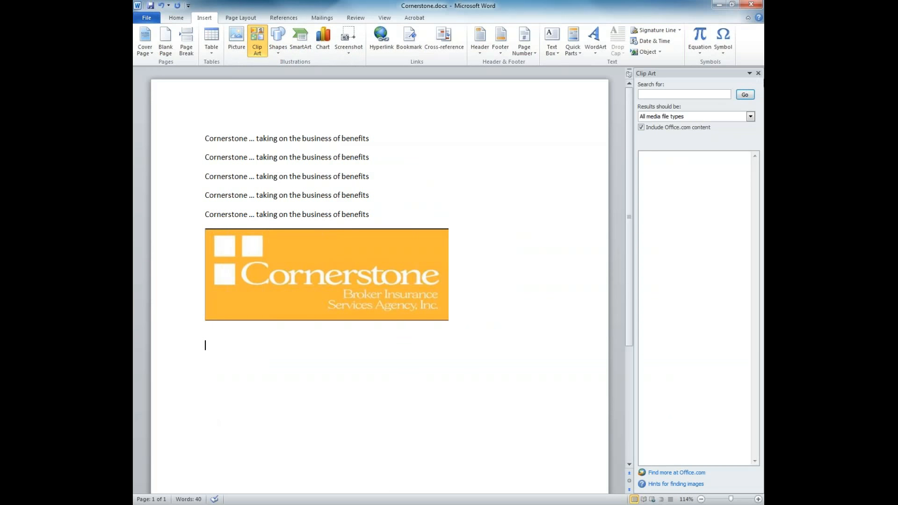
click(758, 74)
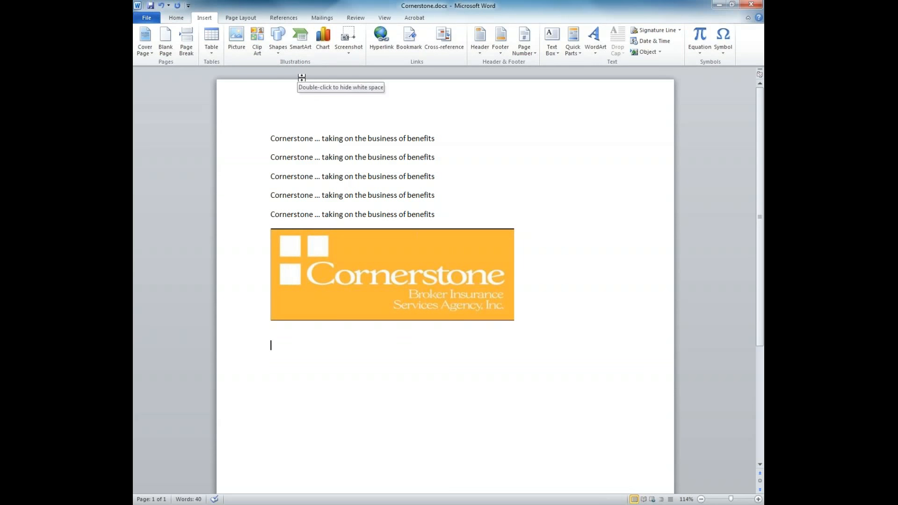
click(274, 52)
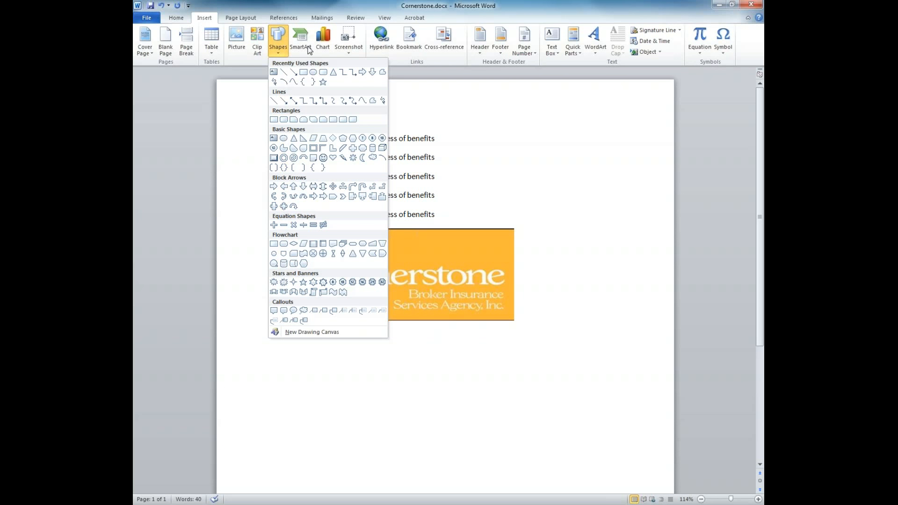
Dismiss Shapes, browse the Process and Matrix SmartArt layouts, and cancel without inserting.
click(476, 161)
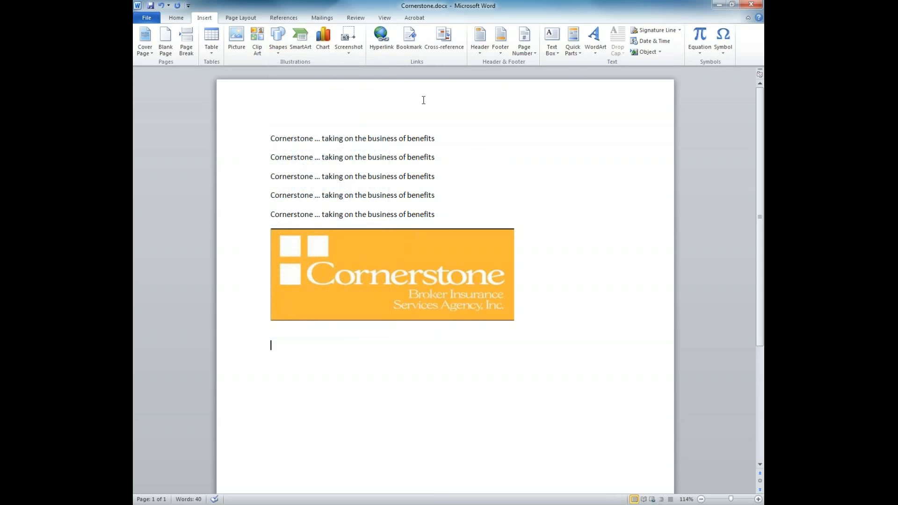
click(304, 49)
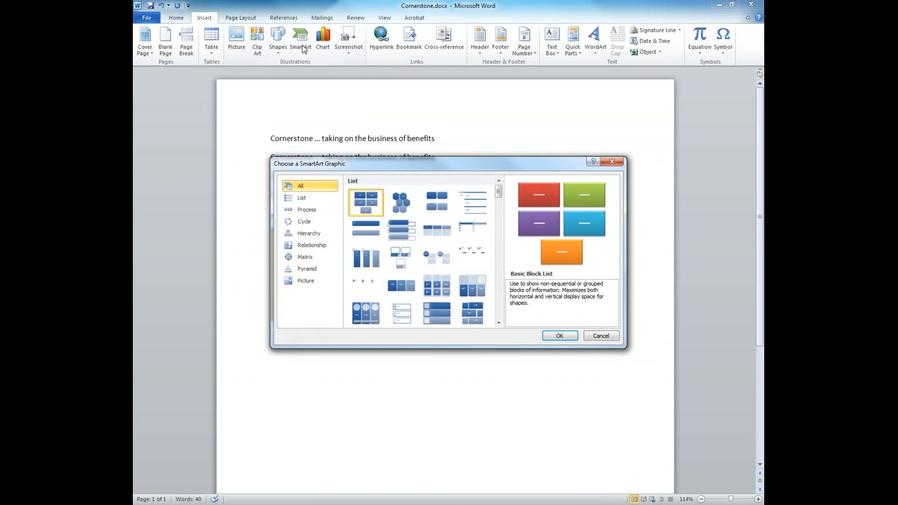
click(319, 211)
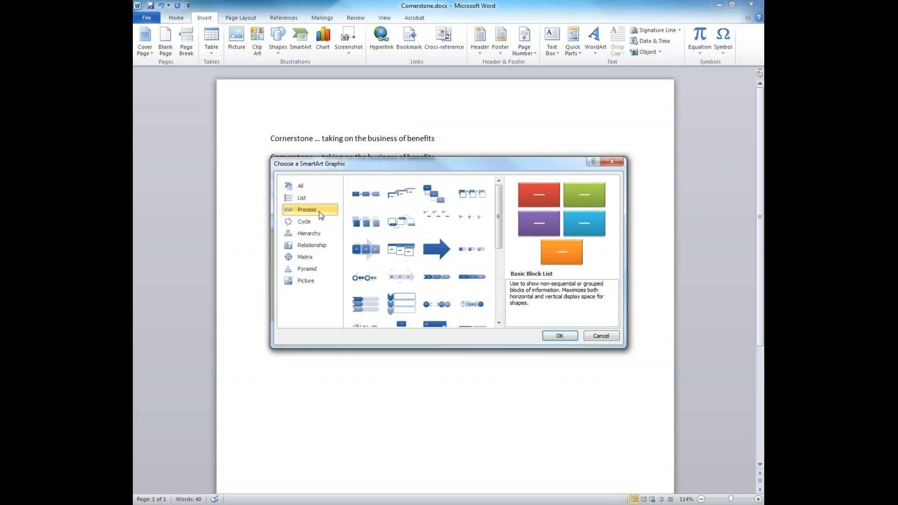
click(311, 257)
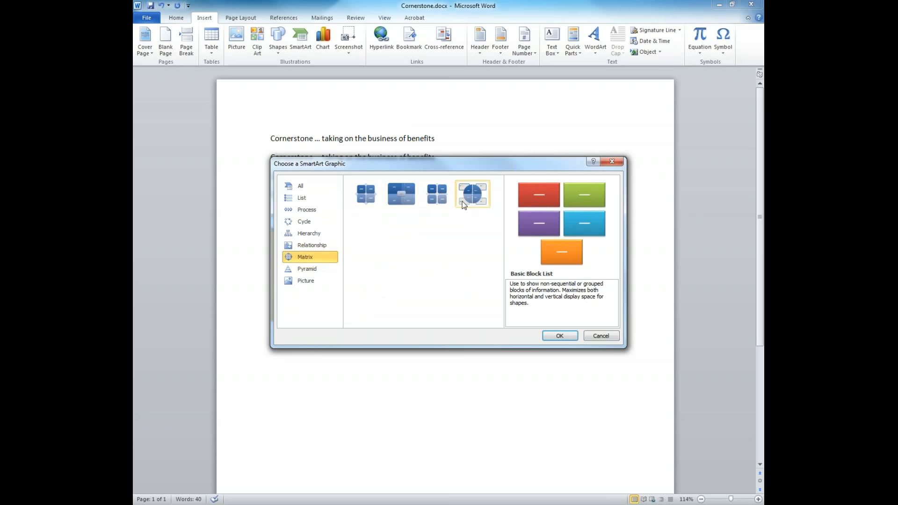
click(601, 336)
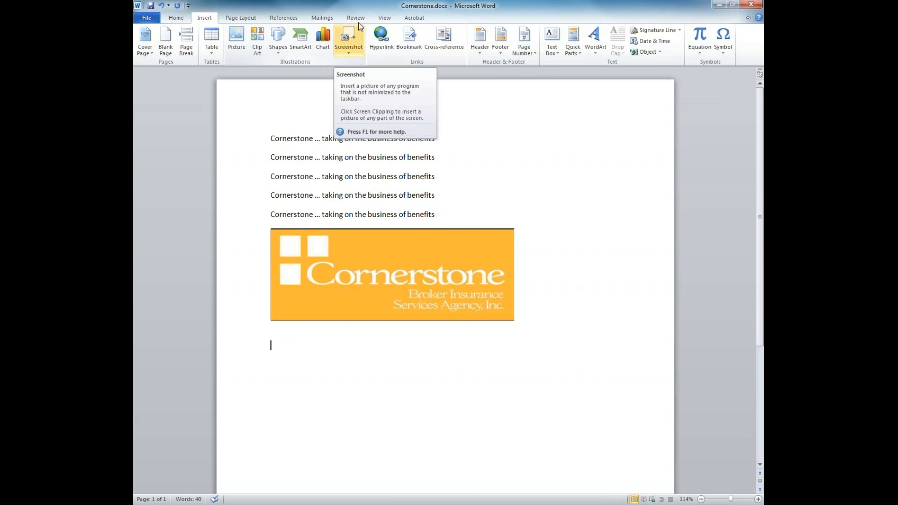
Insert a basic Line chart below the logo after browsing the Surface and Column types.
click(324, 45)
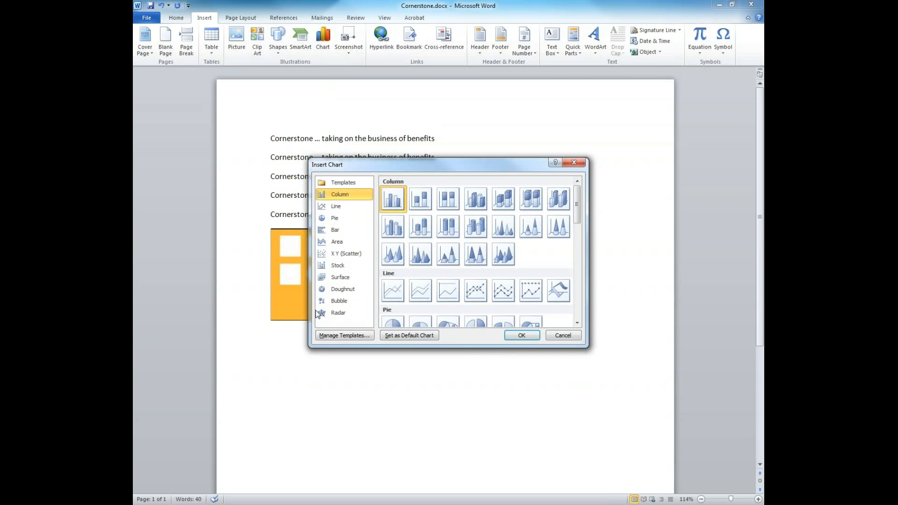
click(328, 280)
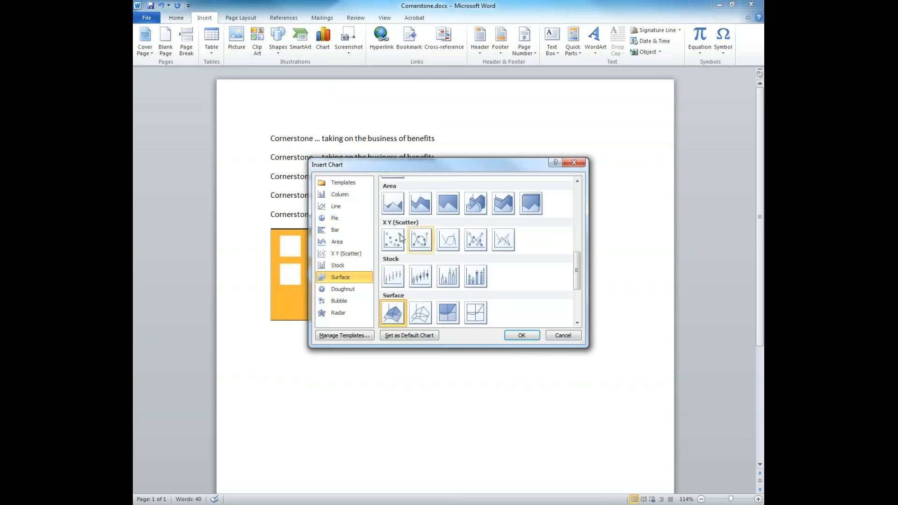
click(332, 195)
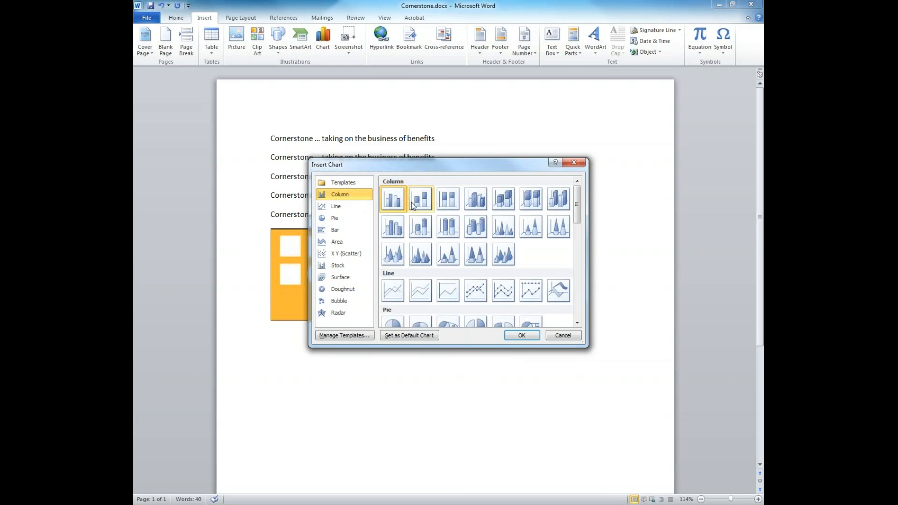
click(393, 289)
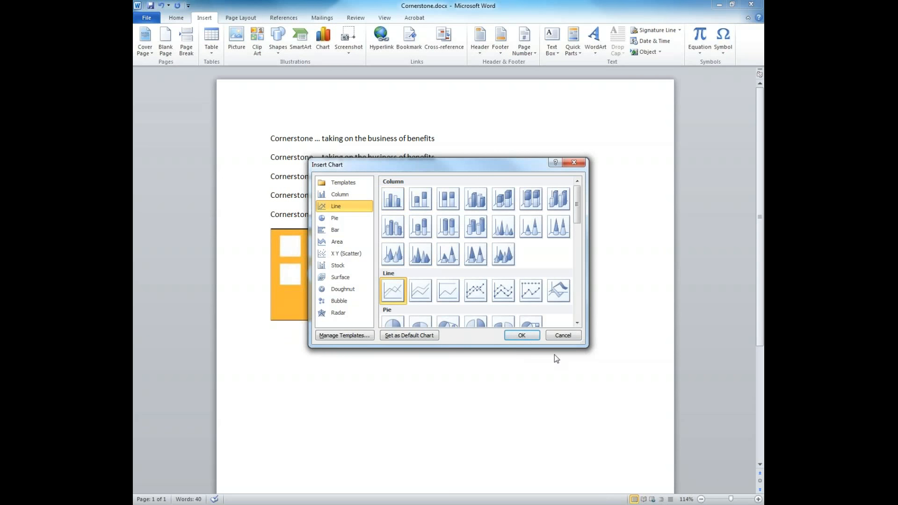
click(519, 334)
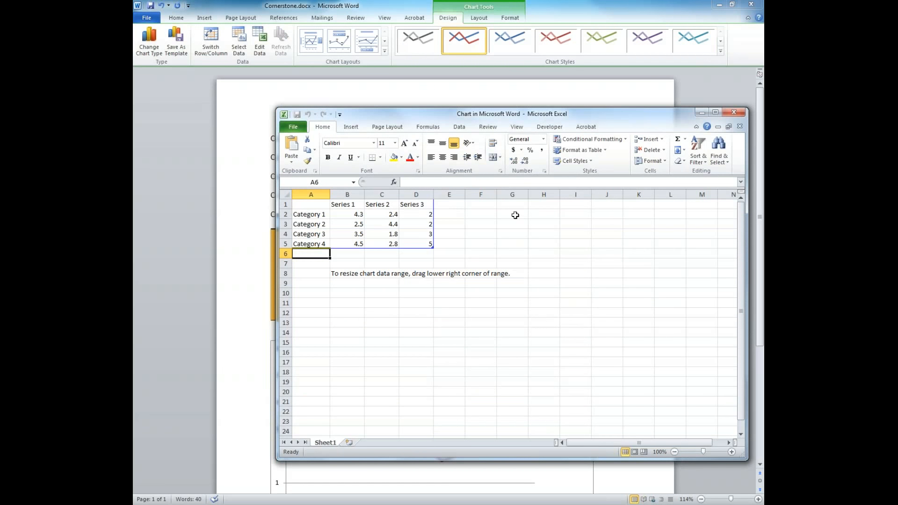
Close the Excel data sheet, select the whole line chart, and delete it.
click(734, 112)
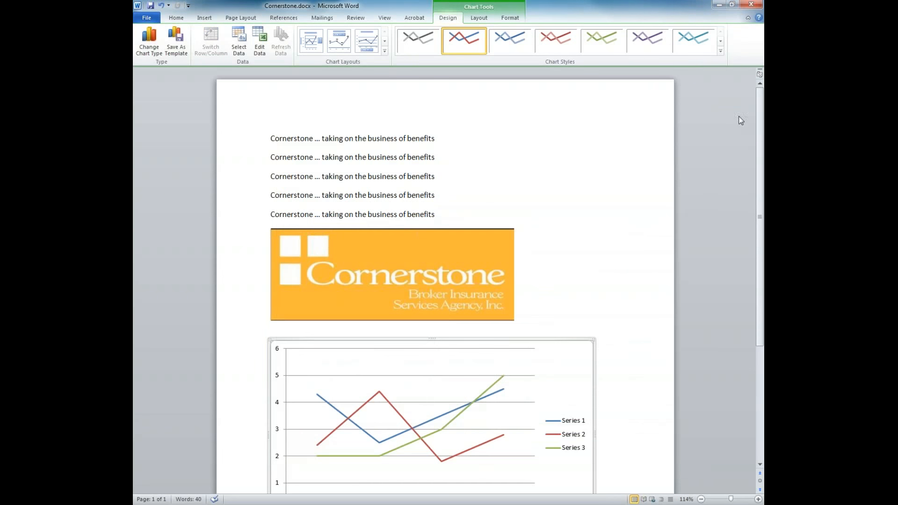
click(500, 374)
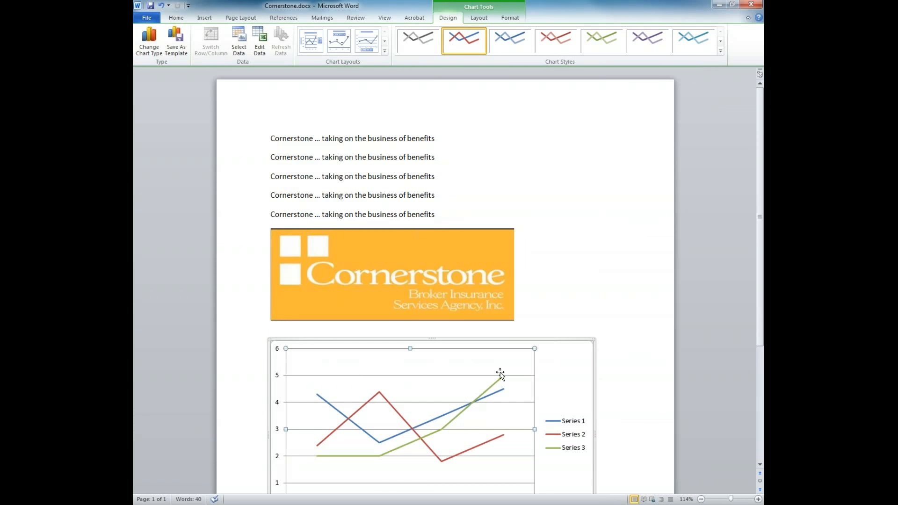
scroll(559, 344, down, 2)
click(576, 458)
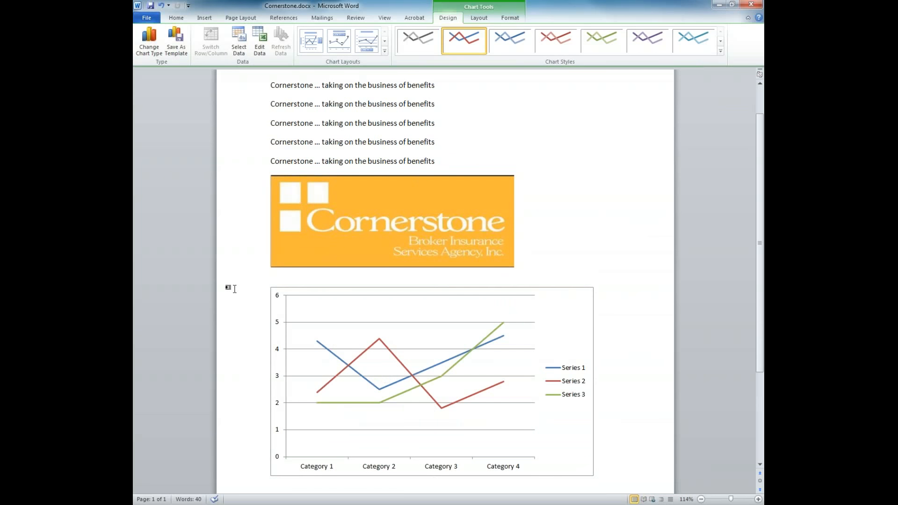
right_click(282, 290)
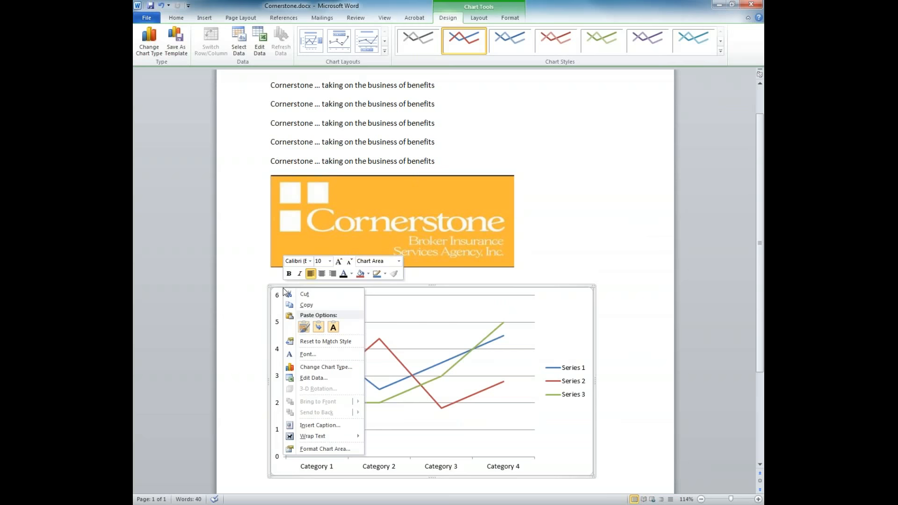
click(315, 449)
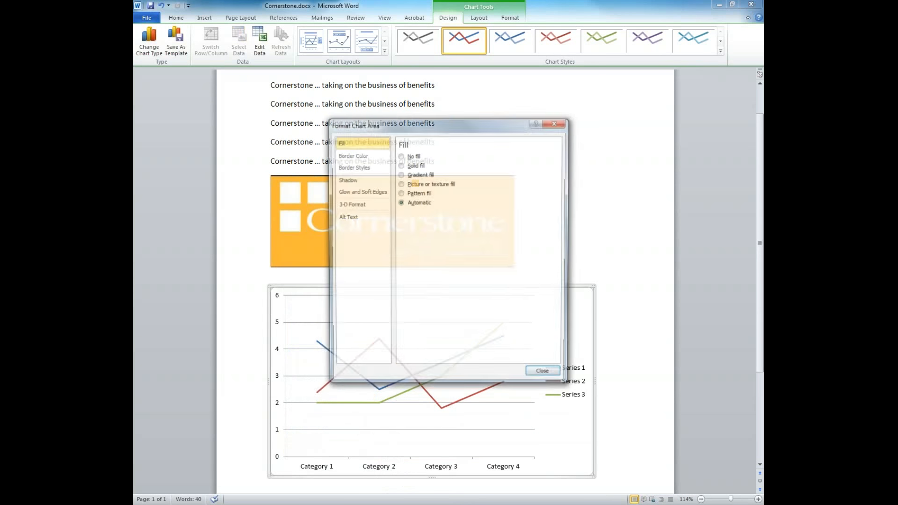
click(542, 371)
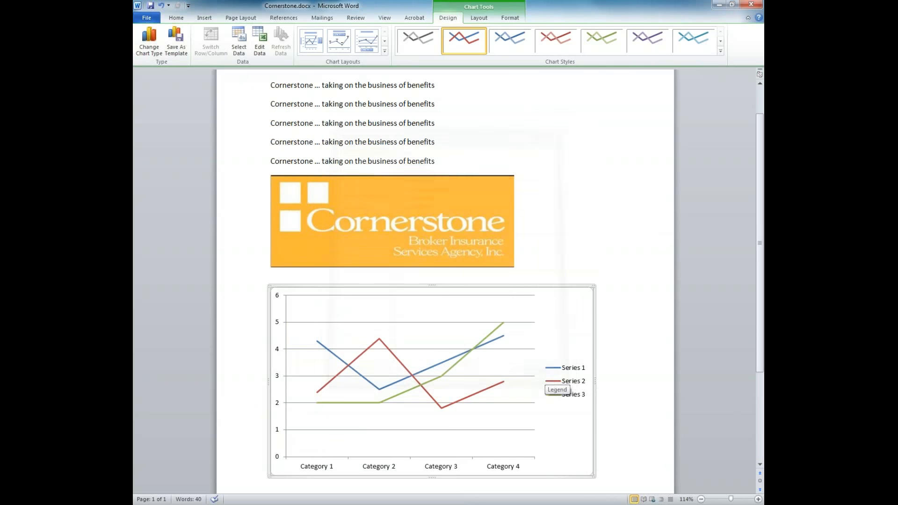
key(Delete)
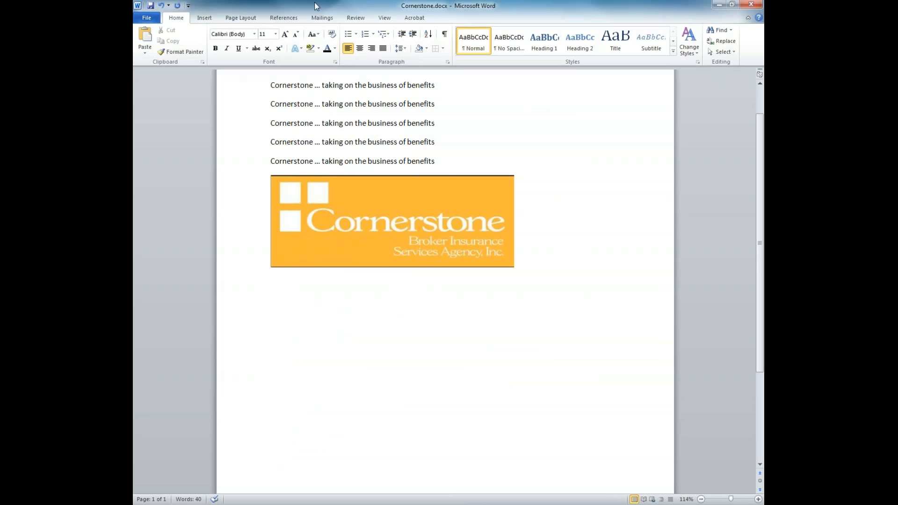
click(203, 18)
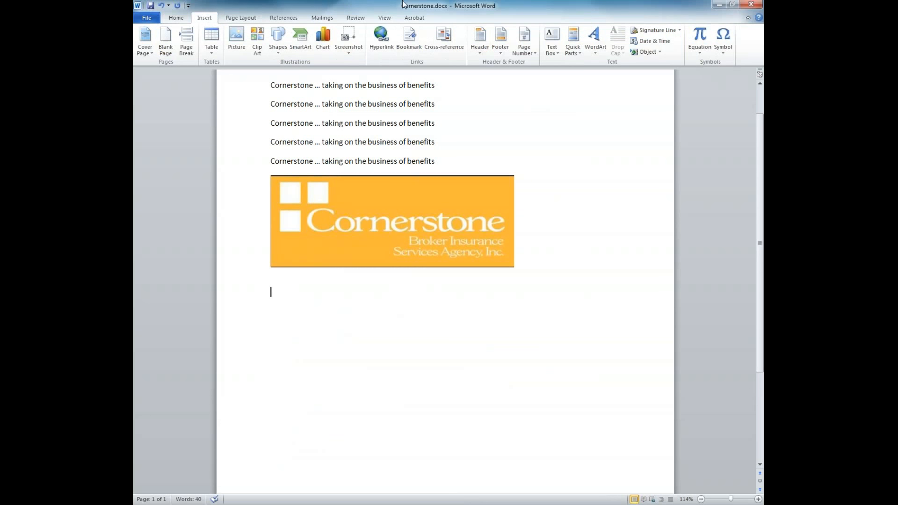
click(391, 43)
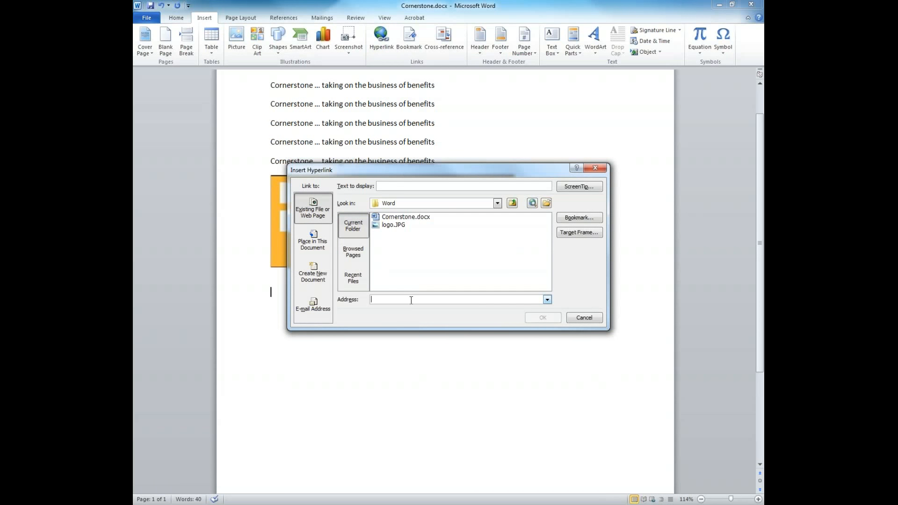
text(http:/)
text(www.crnstone.com)
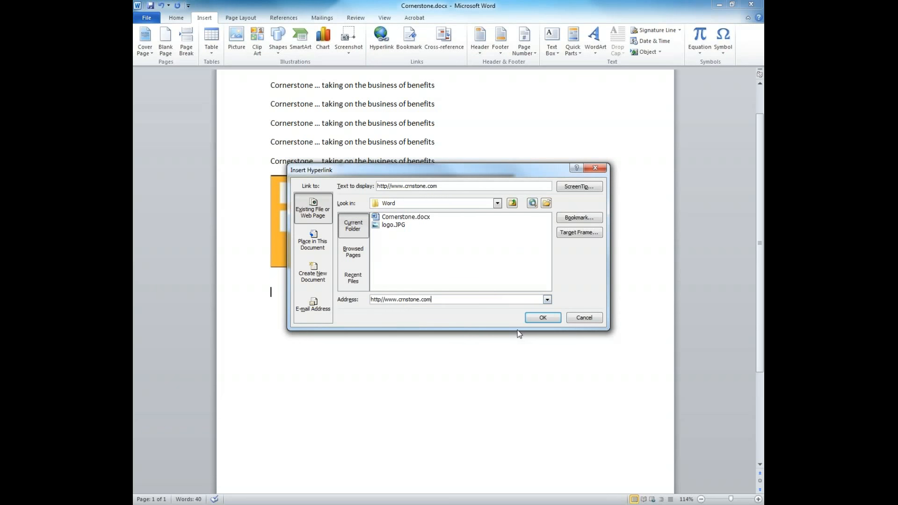
click(542, 318)
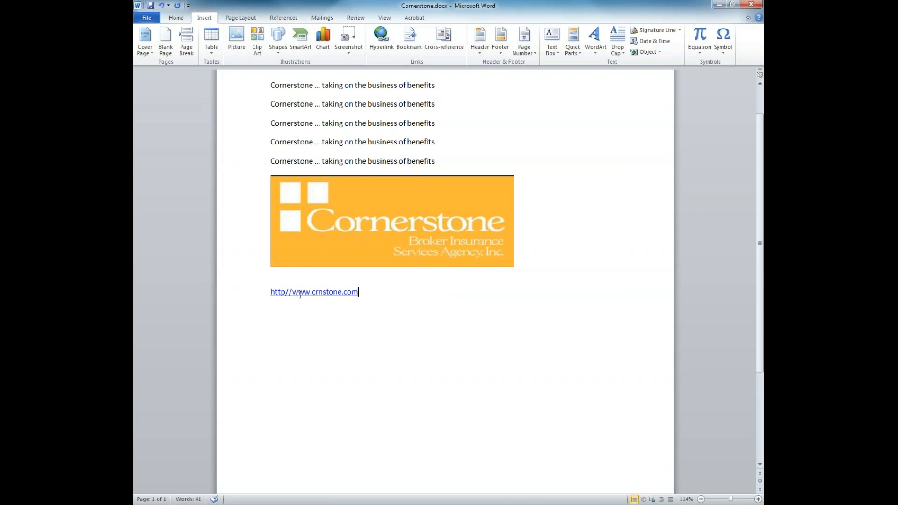
mouse_move(300, 295)
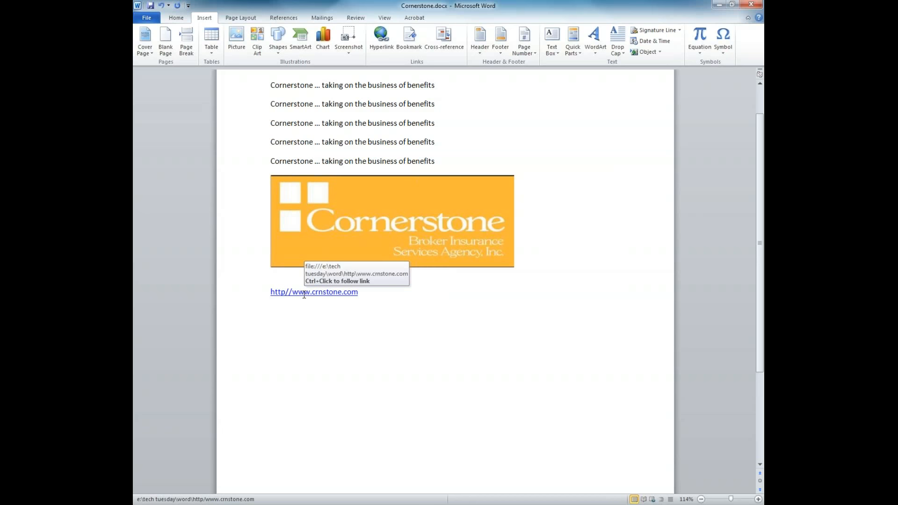
ctrl+click(304, 293)
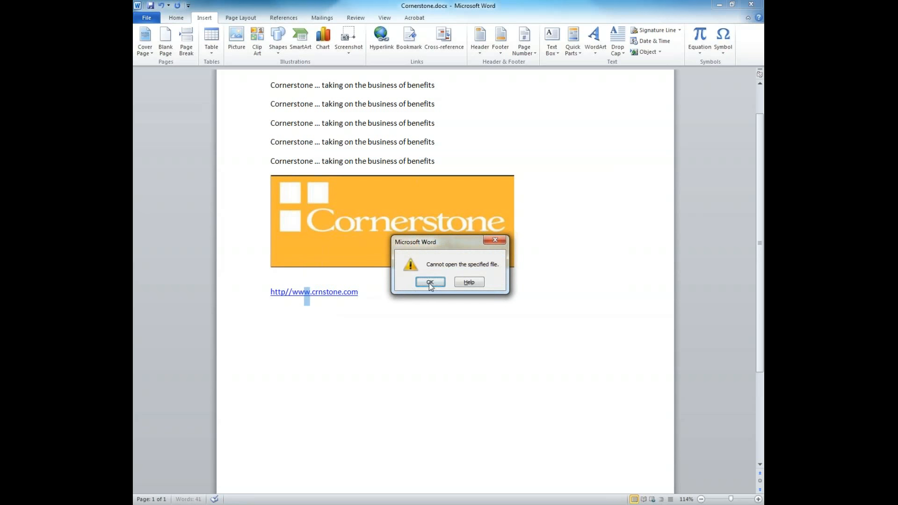
click(427, 282)
click(388, 298)
key(ctrl+z)
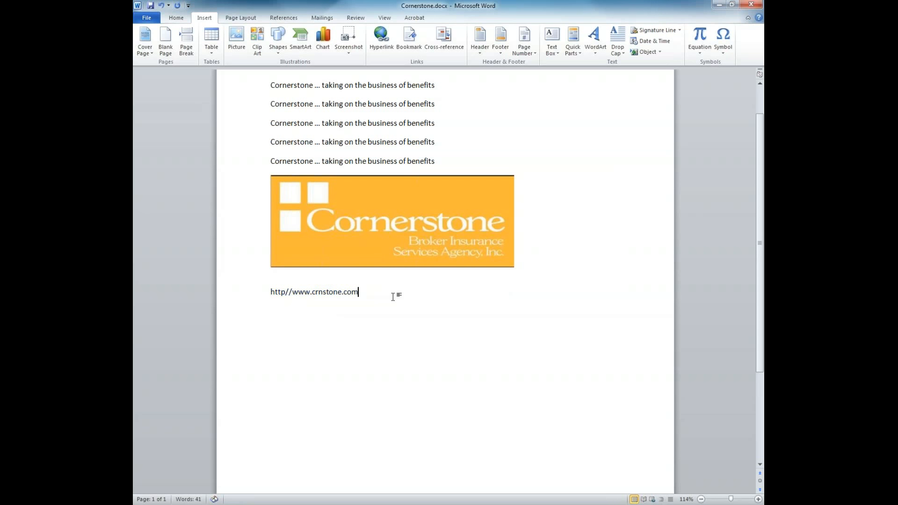
key(BackSpace)
key(BackSpace)
key(BackSpace)
key(BackSpace)
key(BackSpace)
key(BackSpace)
key(BackSpace)
key(BackSpace)
key(BackSpace)
key(BackSpace)
key(BackSpace)
key(BackSpace)
key(BackSpace)
key(BackSpace)
key(BackSpace)
key(BackSpace)
key(BackSpace)
key(BackSpace)
key(BackSpace)
key(BackSpace)
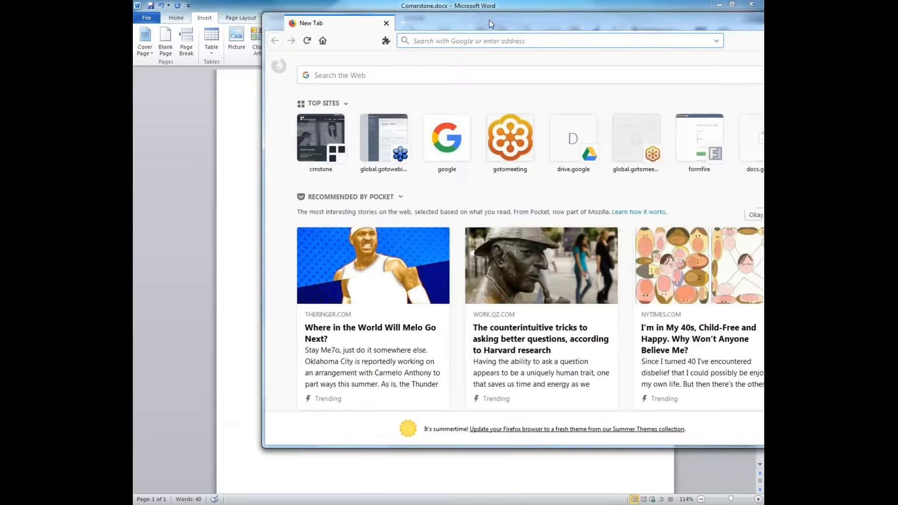
drag(489, 21, 403, 32)
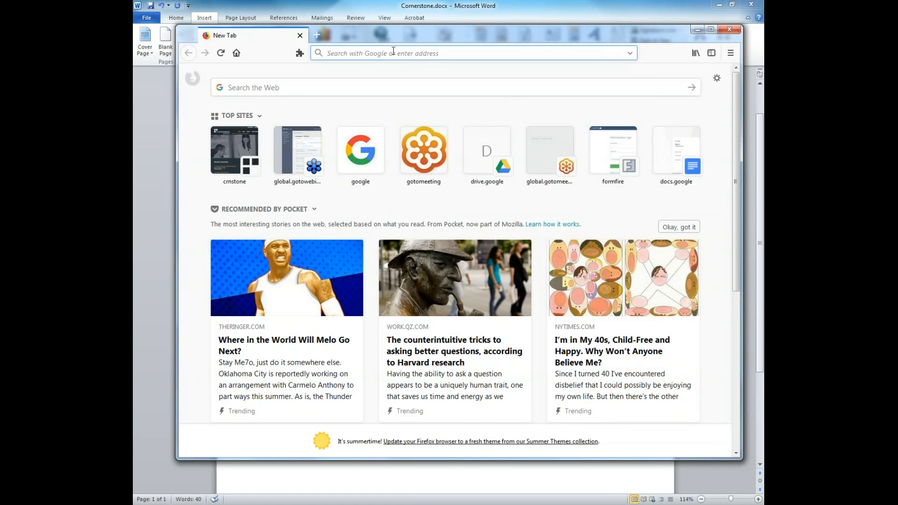
text(www.crnstone.com/)
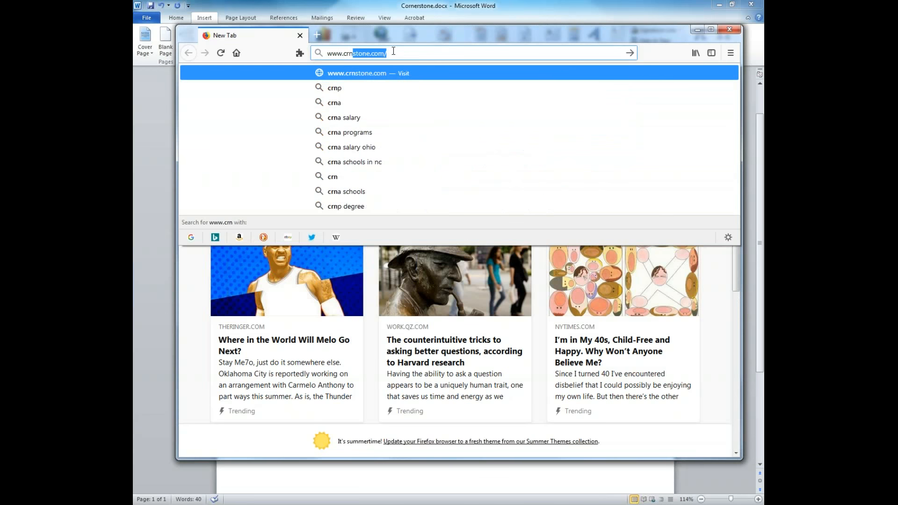
key(Return)
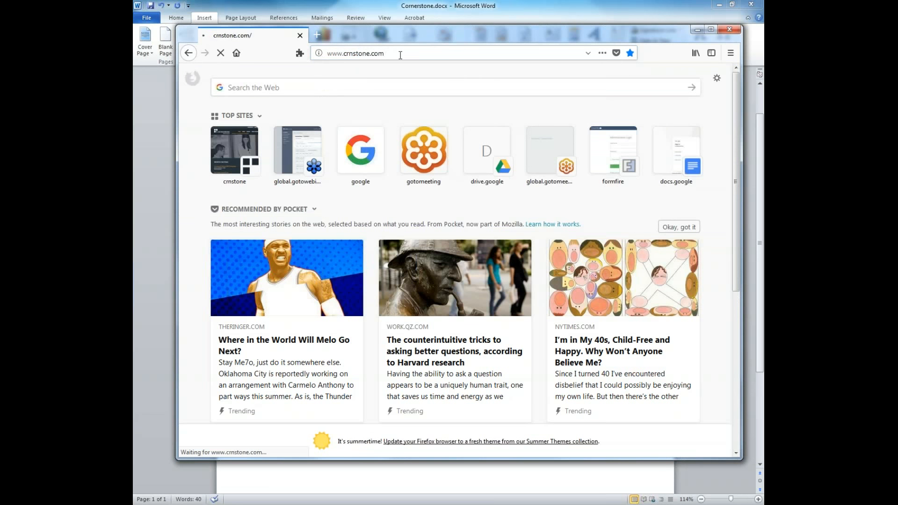
click(401, 55)
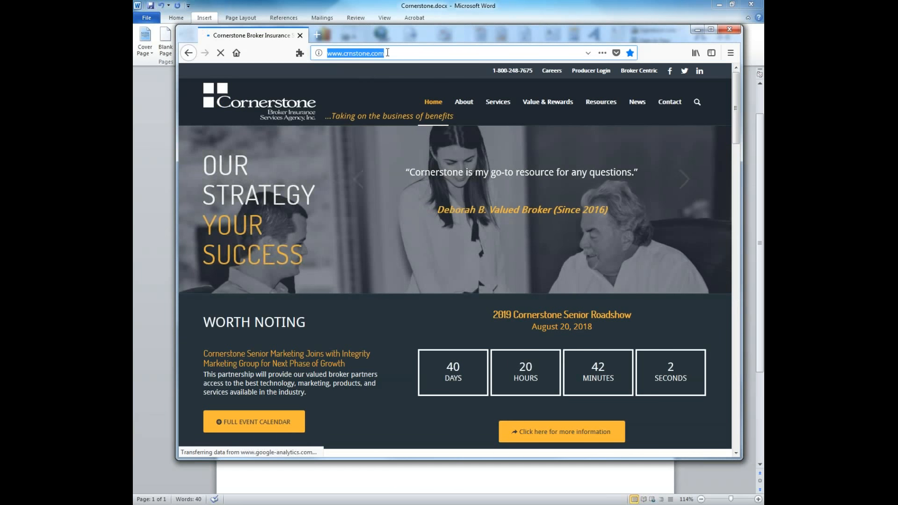
click(391, 52)
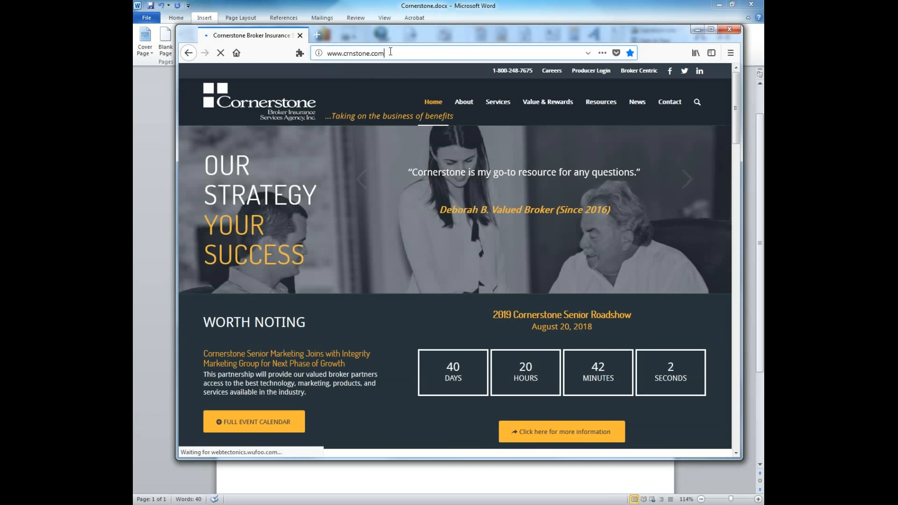
drag(391, 52, 327, 53)
key(ctrl+c)
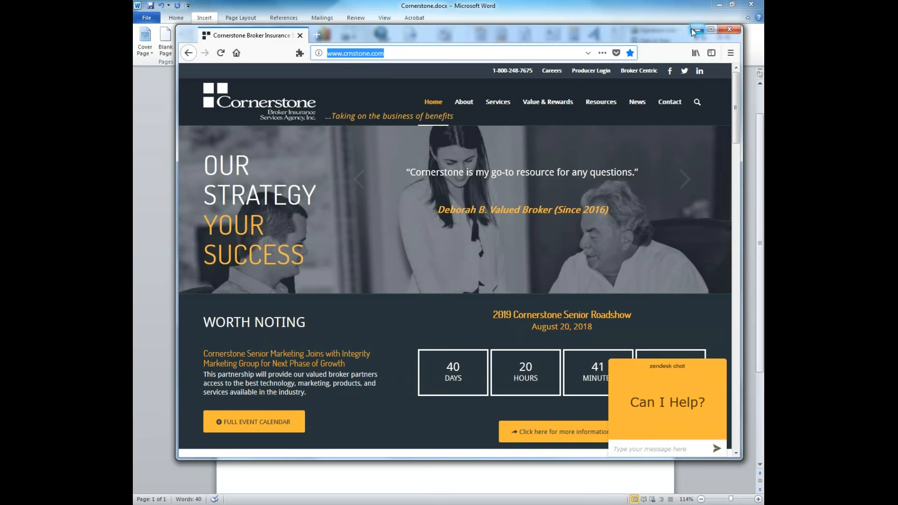
click(729, 29)
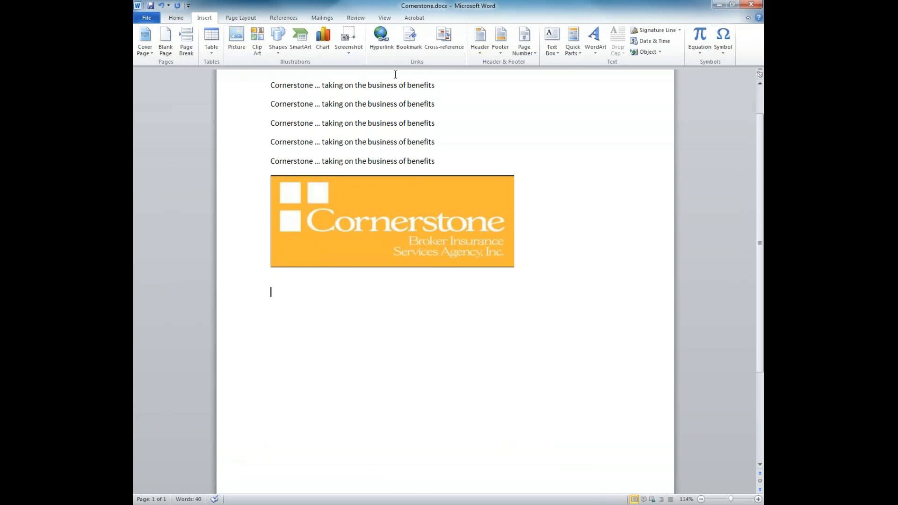
click(381, 40)
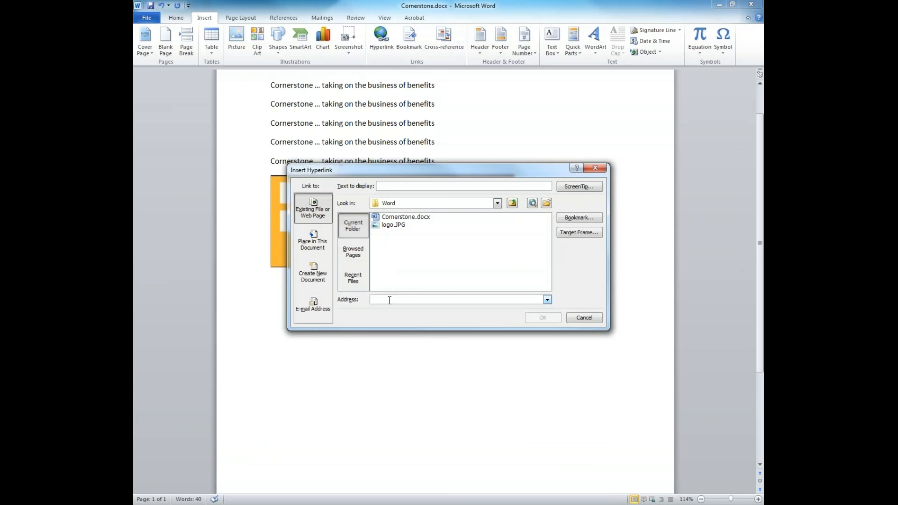
key(ctrl+v)
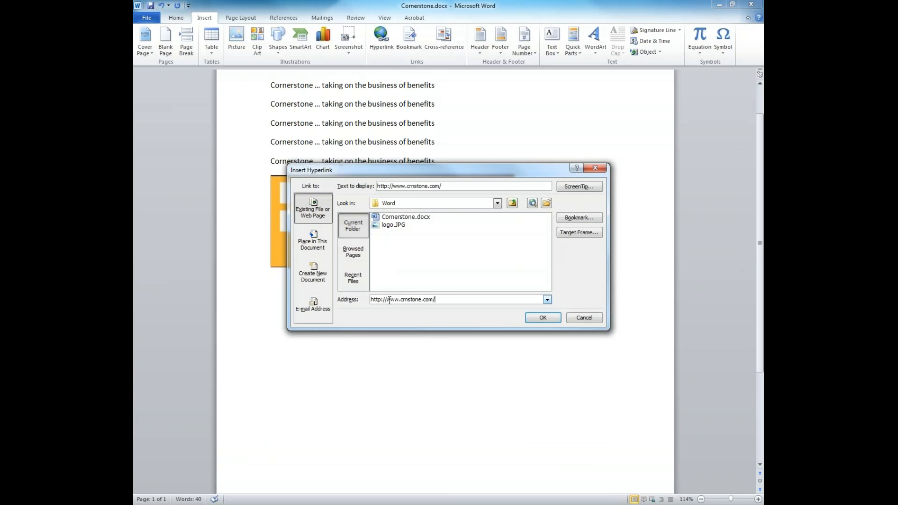
click(541, 319)
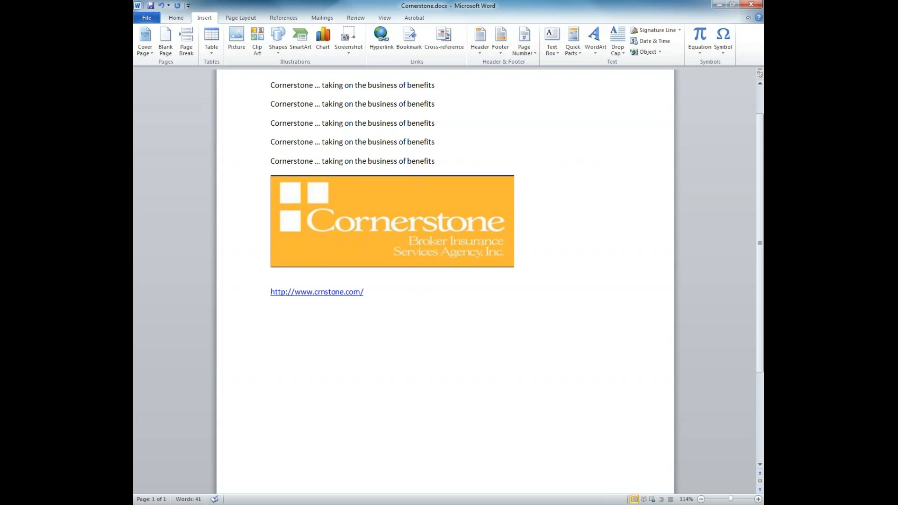
text(bo)
key(BackSpace)
key(BackSpace)
Remove the underline from the link text and follow the link to confirm it opens.
drag(383, 295, 265, 295)
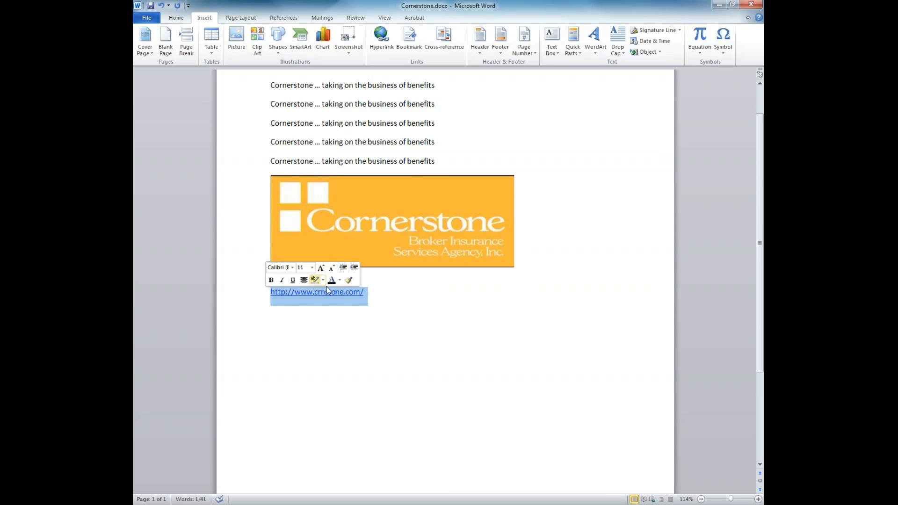
click(182, 19)
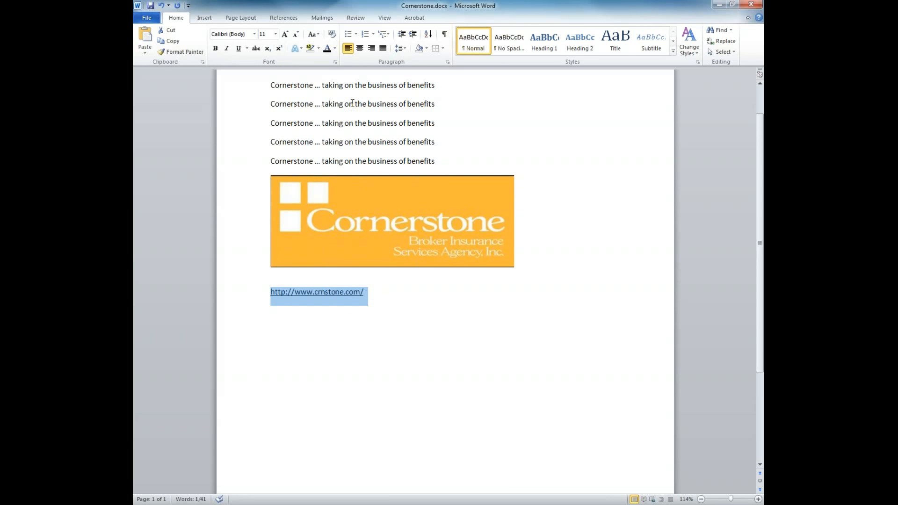
click(239, 49)
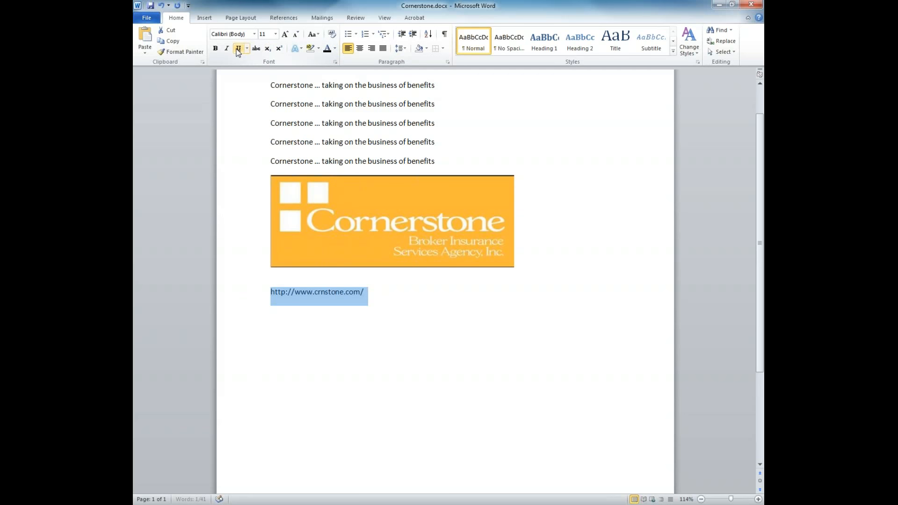
click(451, 314)
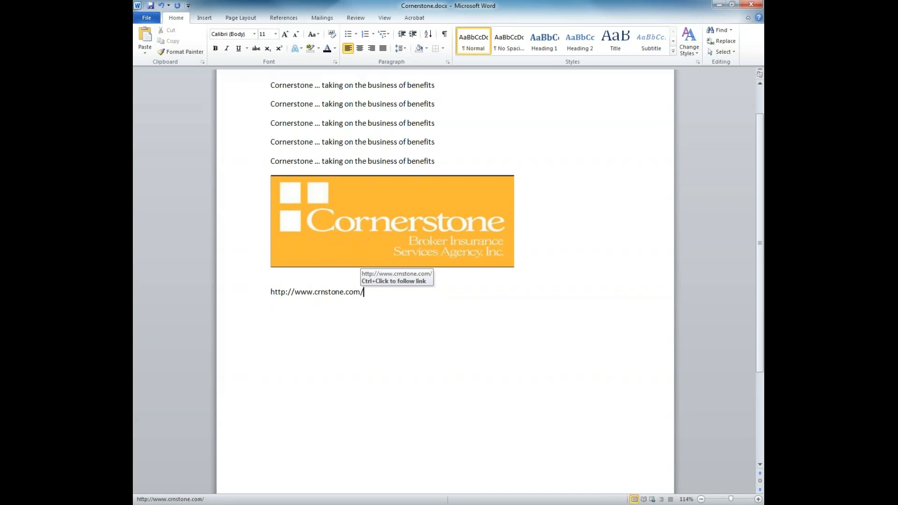
ctrl+click(327, 292)
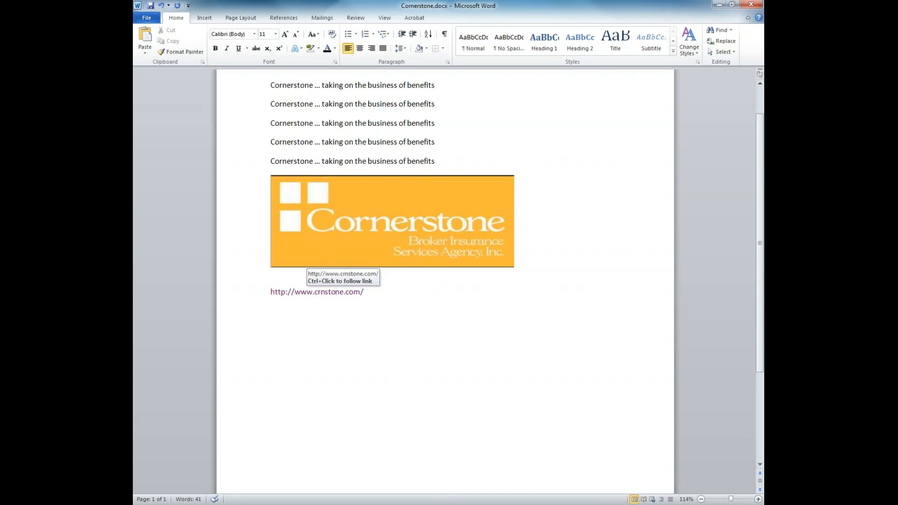
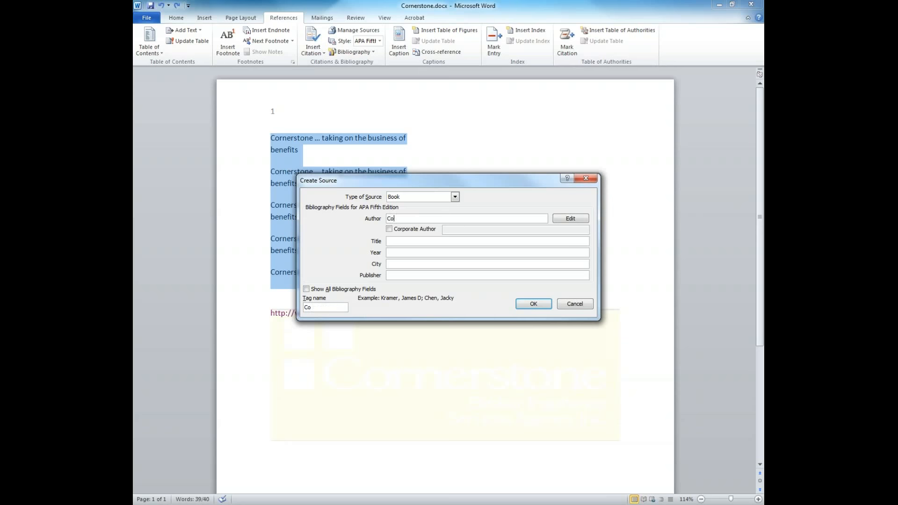
Enter Cornerstone as the author of the new Book source.
text(stone)
Enter the source title Insurance and the year 2018.
click(436, 242)
text(Insucance)
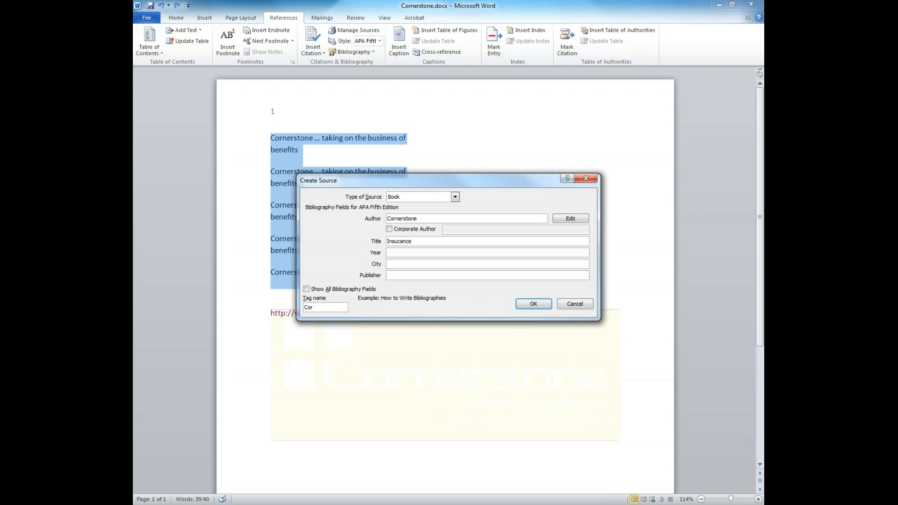
key(BackSpace)
key(BackSpace)
key(BackSpace)
key(BackSpace)
text(urance)
click(437, 252)
text(2018)
Enter Cincinnati as the city and Cornerstone as the publisher.
click(414, 265)
text(Comcommato)
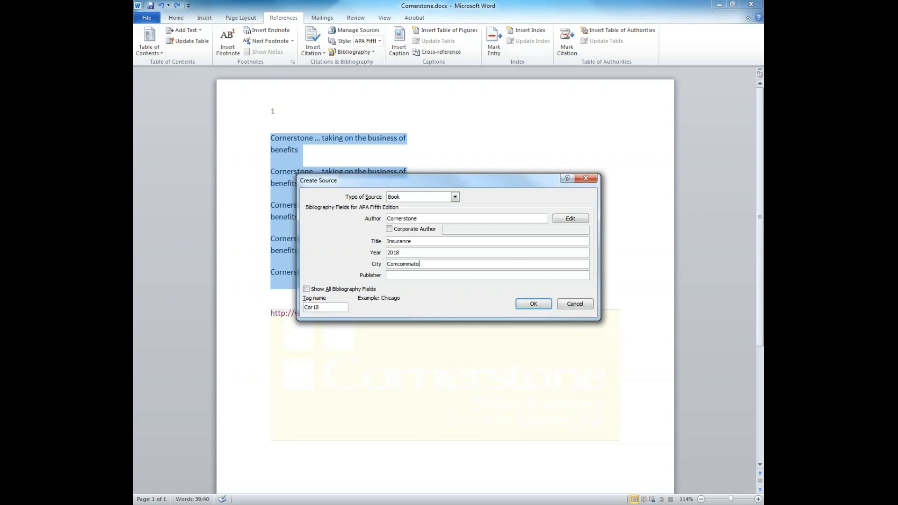
key(BackSpace)
key(BackSpace)
key(BackSpace)
key(BackSpace)
key(BackSpace)
key(BackSpace)
key(BackSpace)
text(incinnat)
click(406, 275)
text(Cornerstone)
Mark Cornerstone as a corporate author, keep Book as the type, and insert the citation.
click(352, 289)
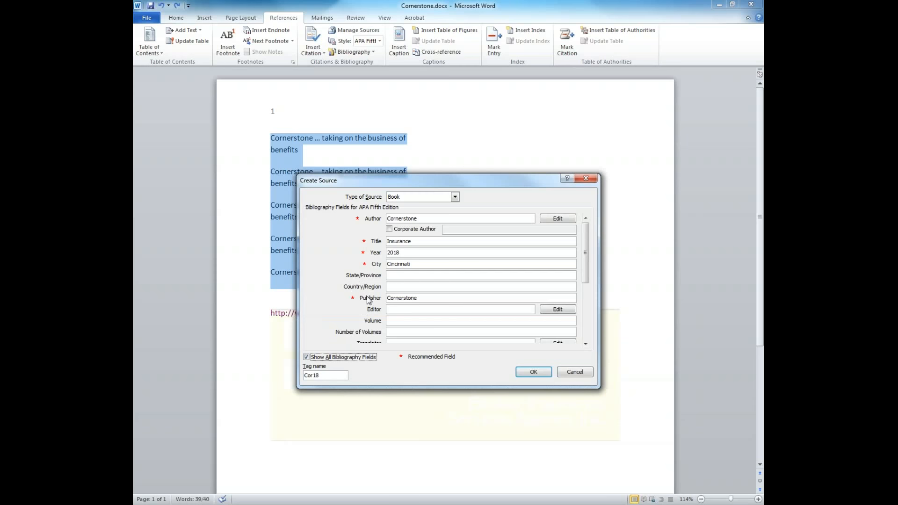
drag(588, 249, 586, 306)
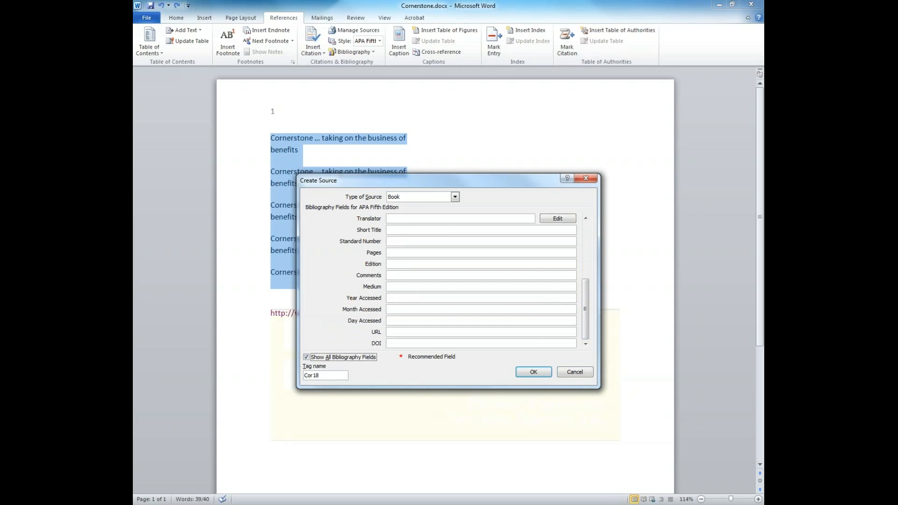
click(306, 357)
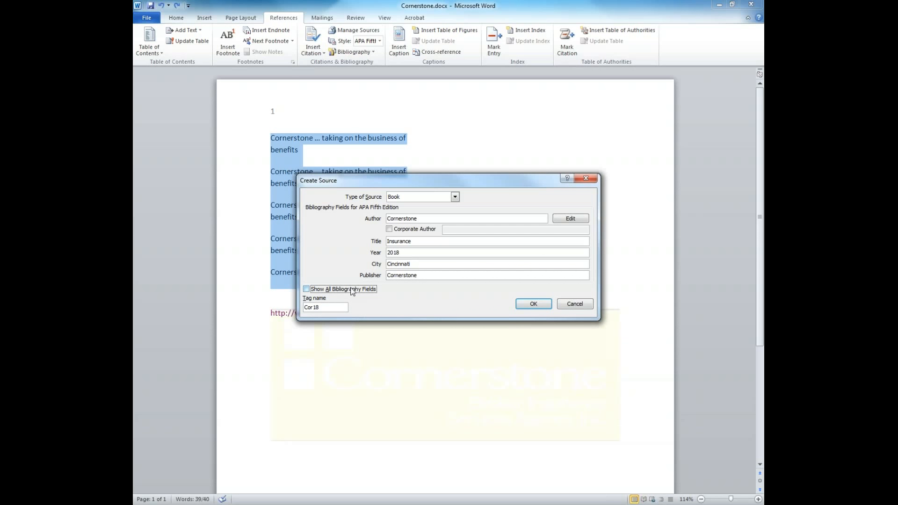
click(390, 230)
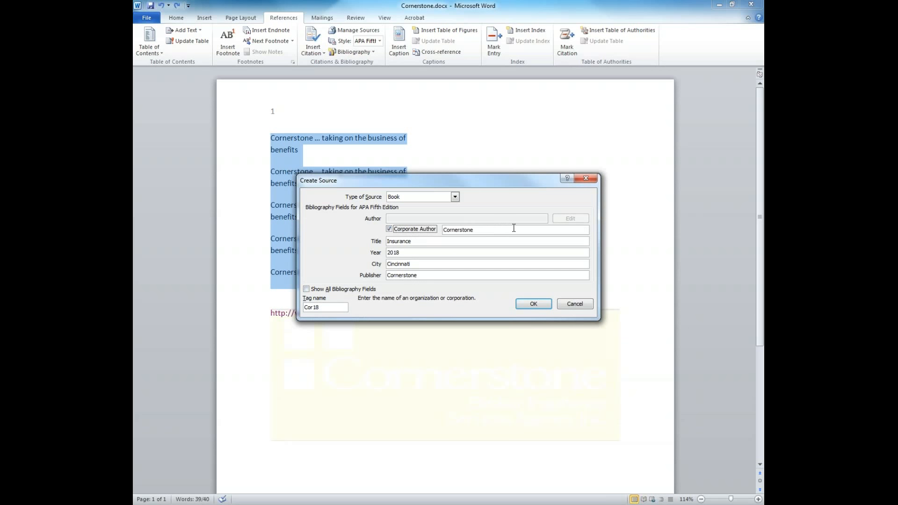
click(454, 197)
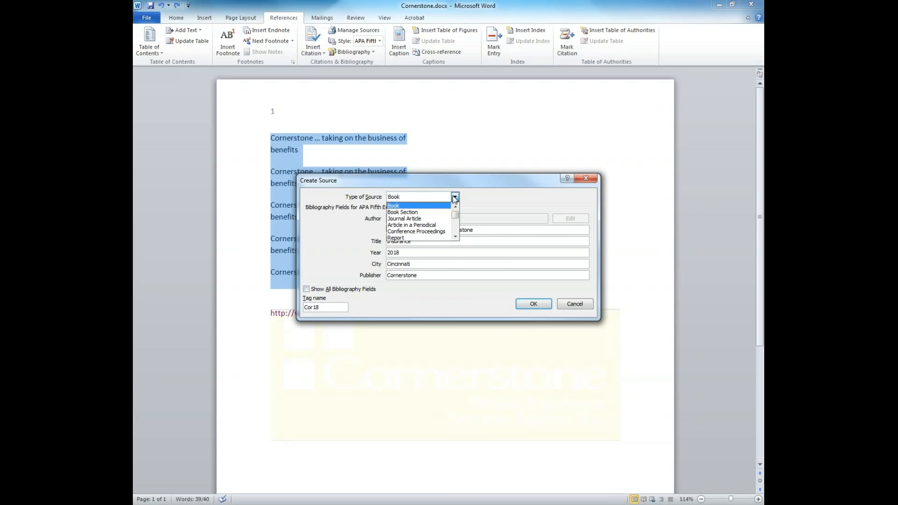
click(413, 206)
click(533, 304)
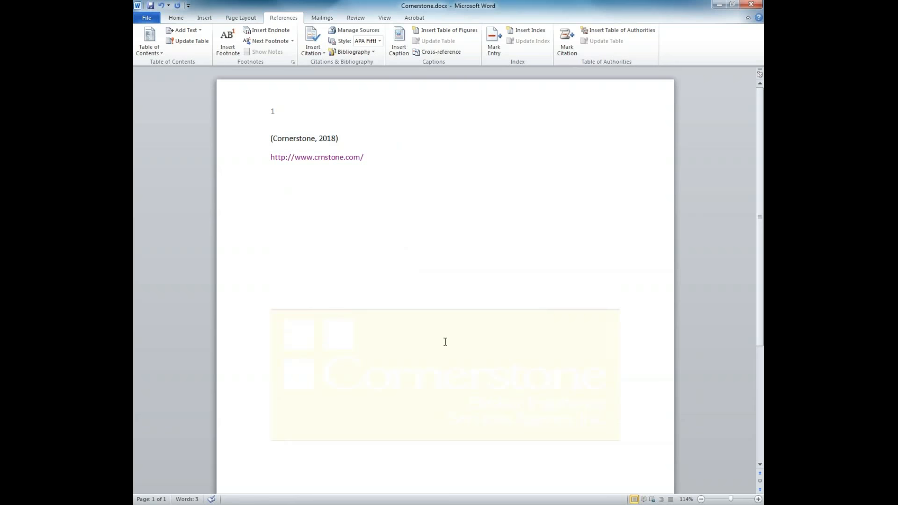
click(760, 428)
Undo the (Cornerstone, 2018) citation and leave the citation style on APA Fifth.
drag(759, 219, 758, 118)
key(ctrl+z)
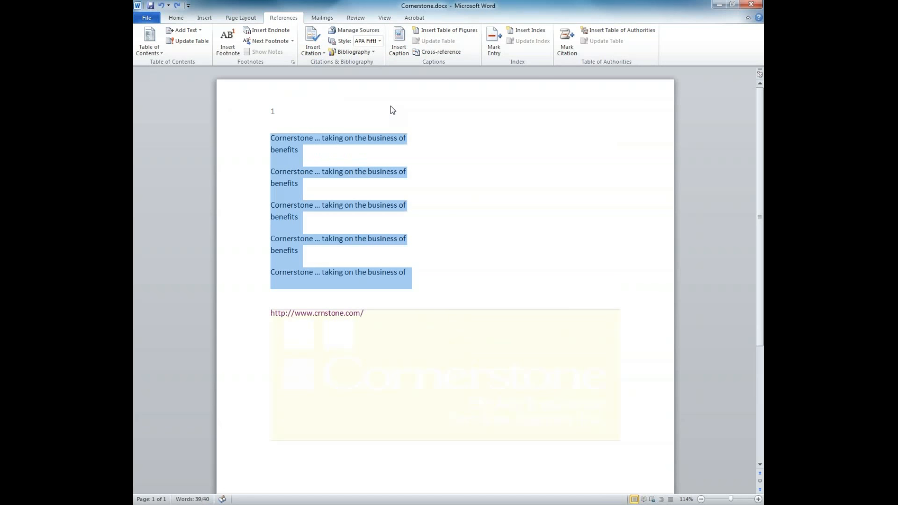
click(380, 42)
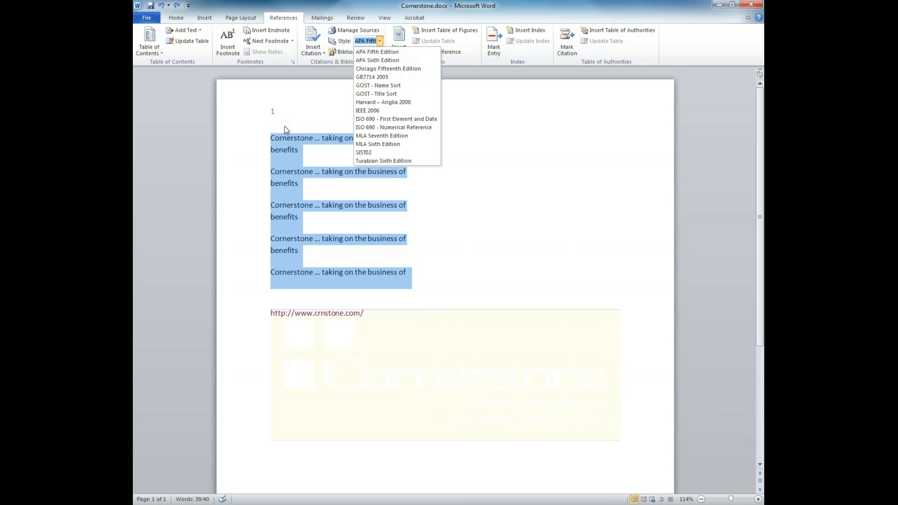
click(461, 193)
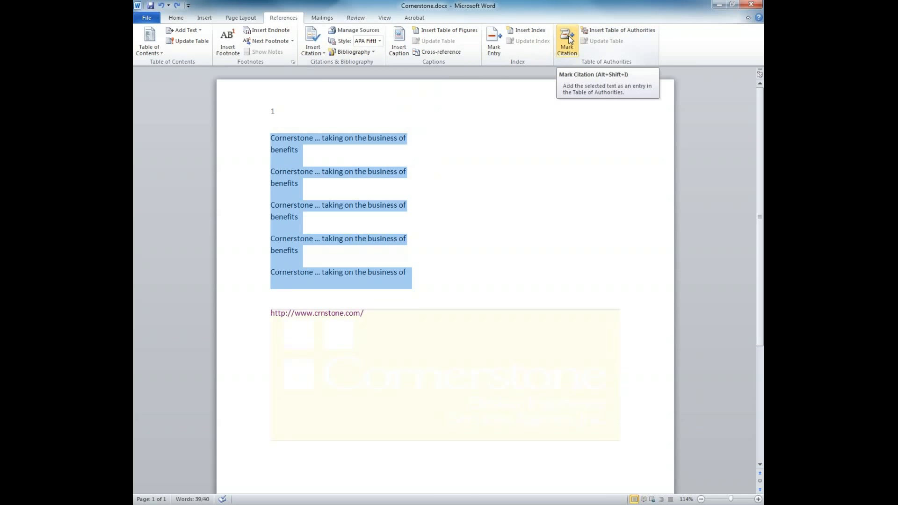
Switch from the Mailings tab to Review and start a spelling and grammar check.
click(334, 19)
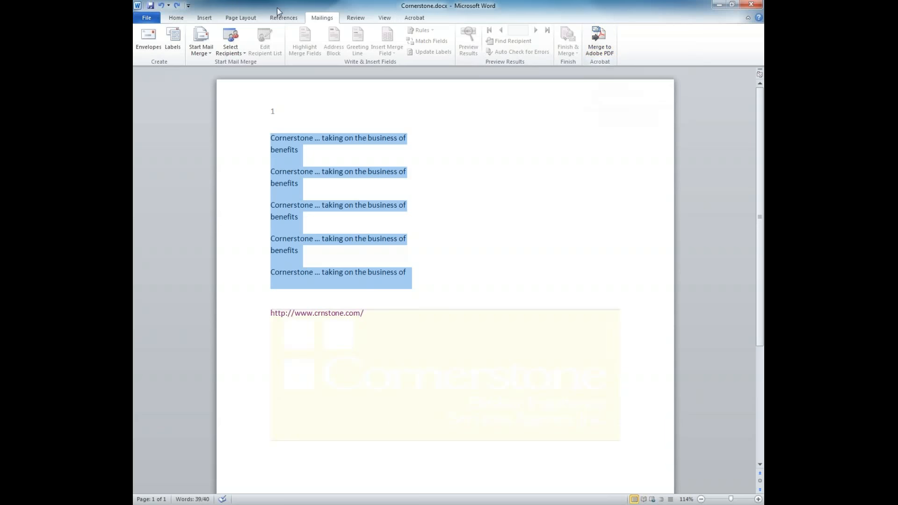
click(357, 19)
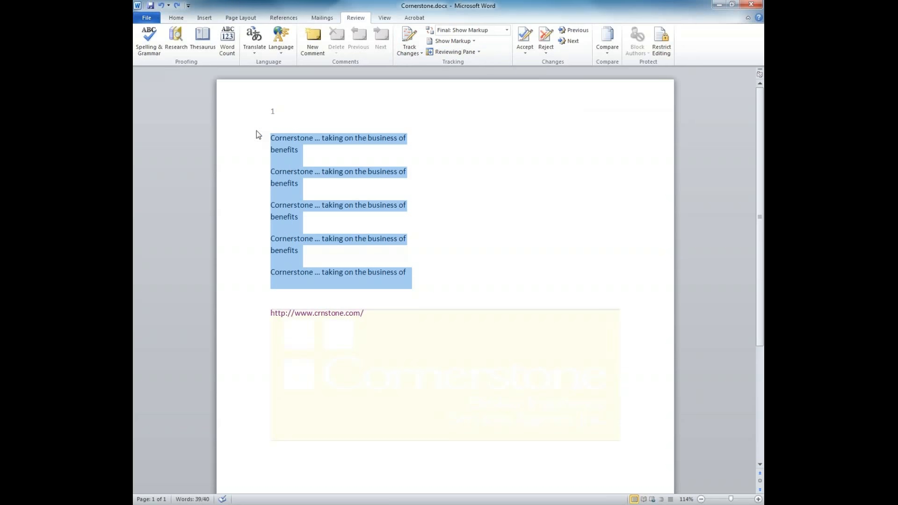
click(154, 52)
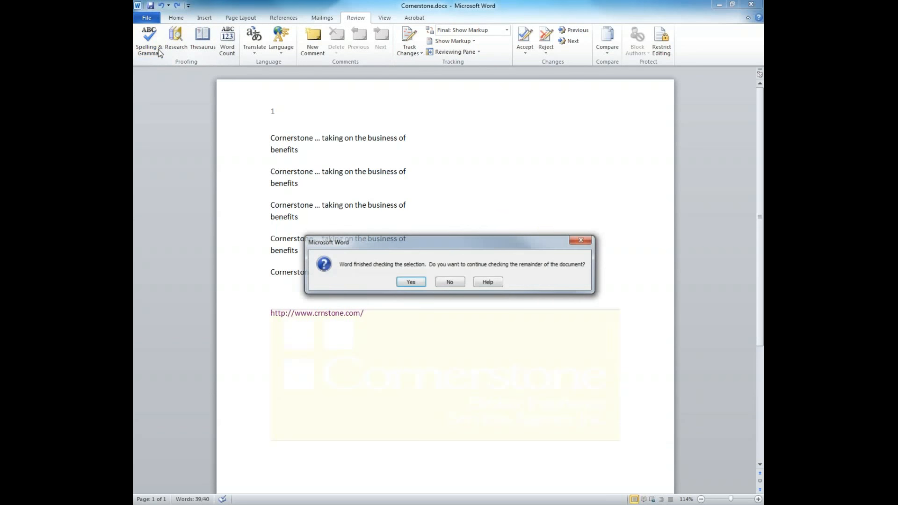
Finish checking the whole document and look up the Cornerstone text in Research.
click(411, 282)
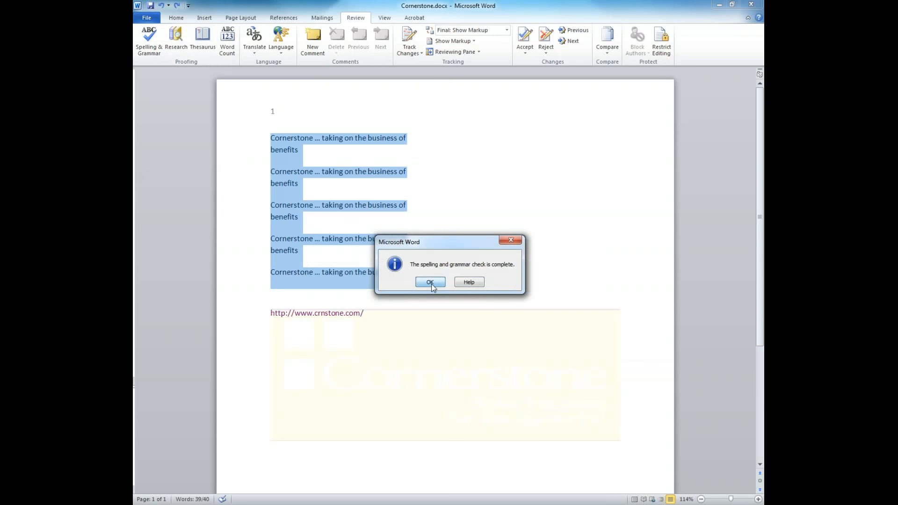
click(429, 283)
click(175, 35)
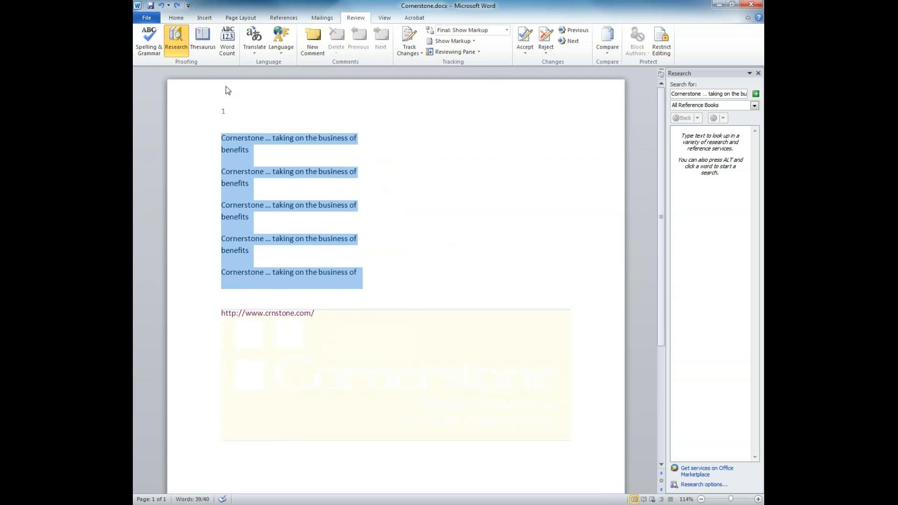
Look up synonyms for 'good' in the thesaurus.
click(208, 46)
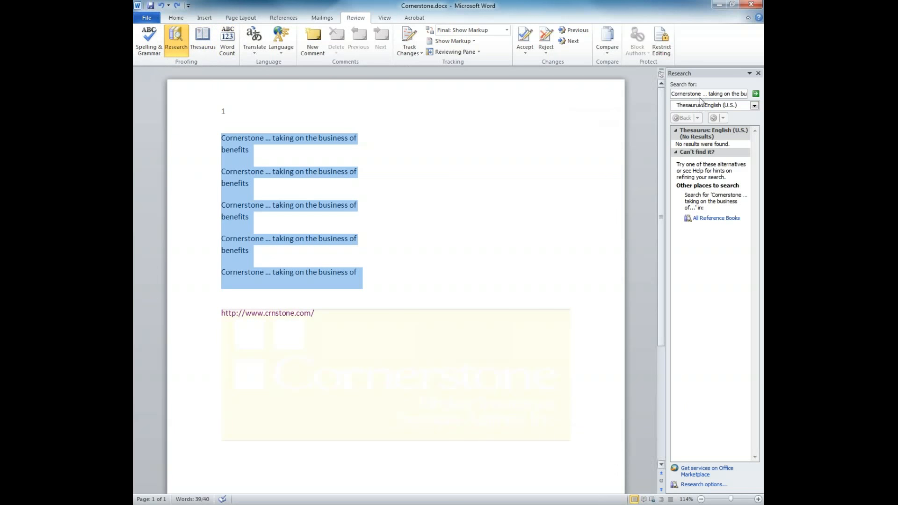
click(715, 94)
drag(673, 94, 763, 94)
key(BackSpace)
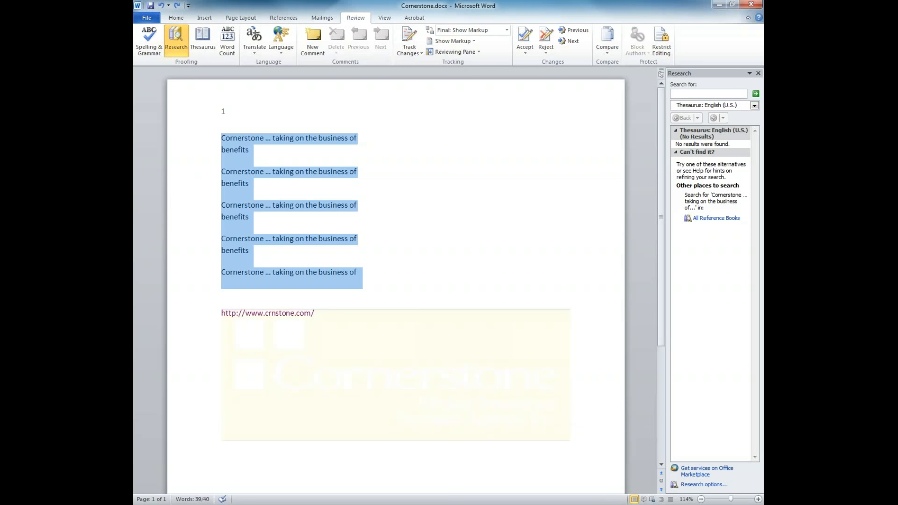
text(good)
key(Return)
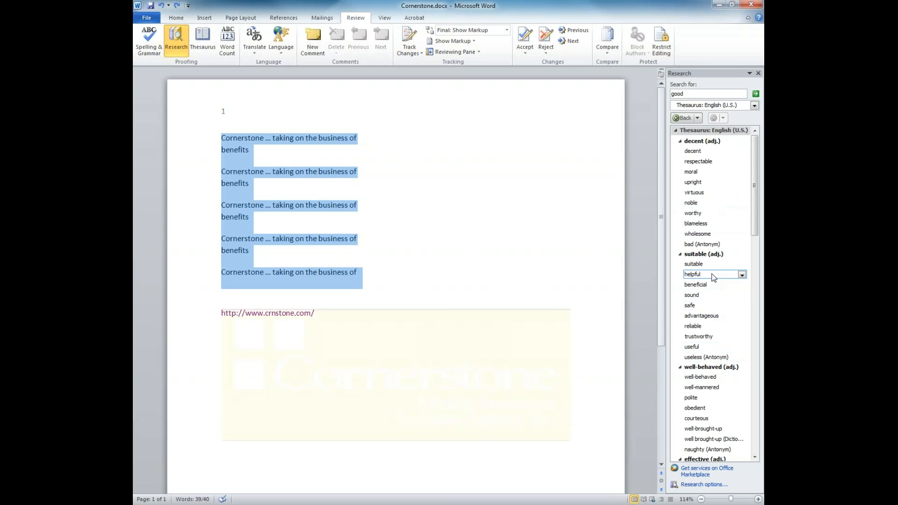
Check the 40-word count and add a new comment on the web address.
click(545, 157)
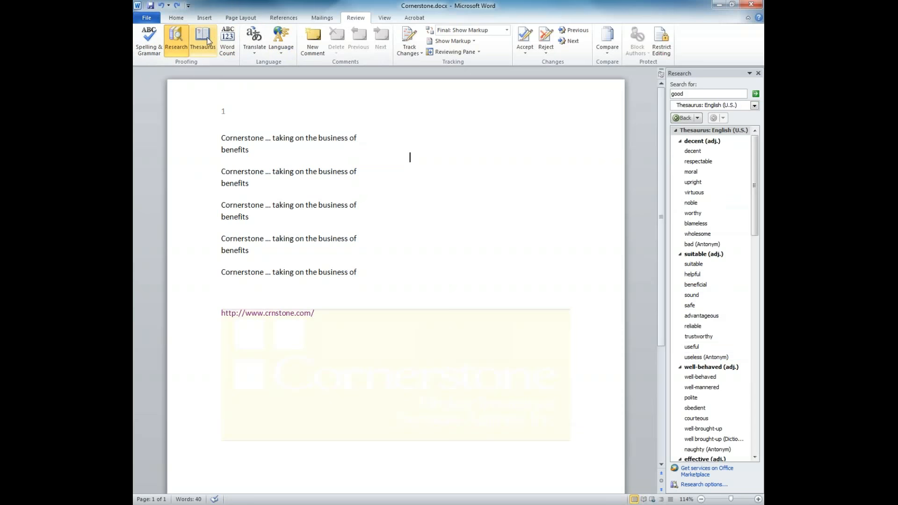
click(227, 40)
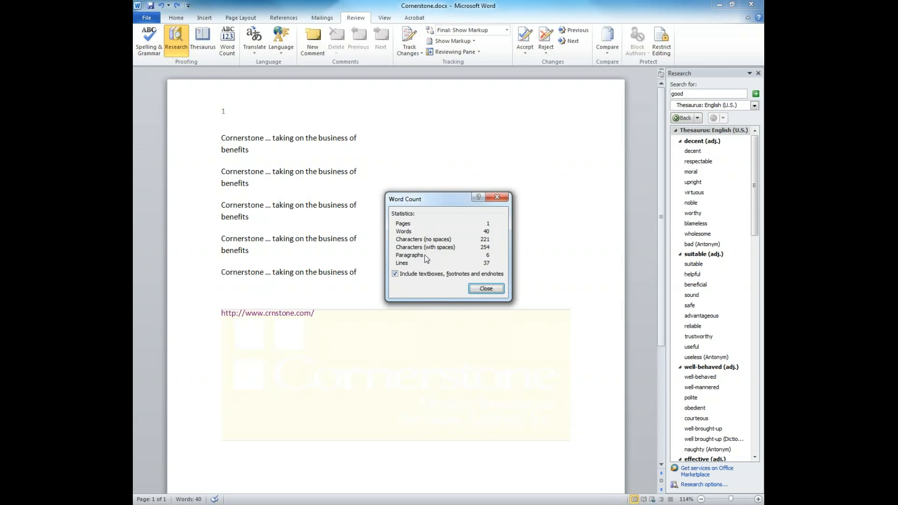
click(497, 290)
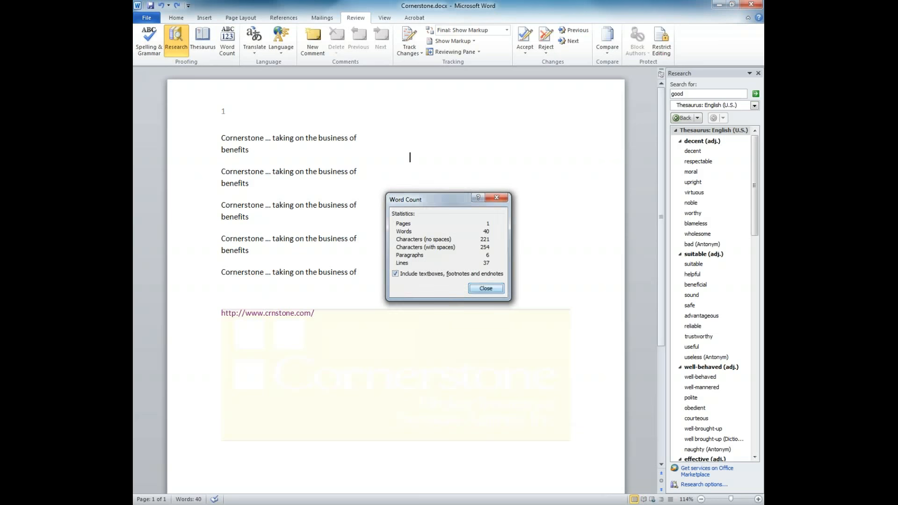
click(313, 48)
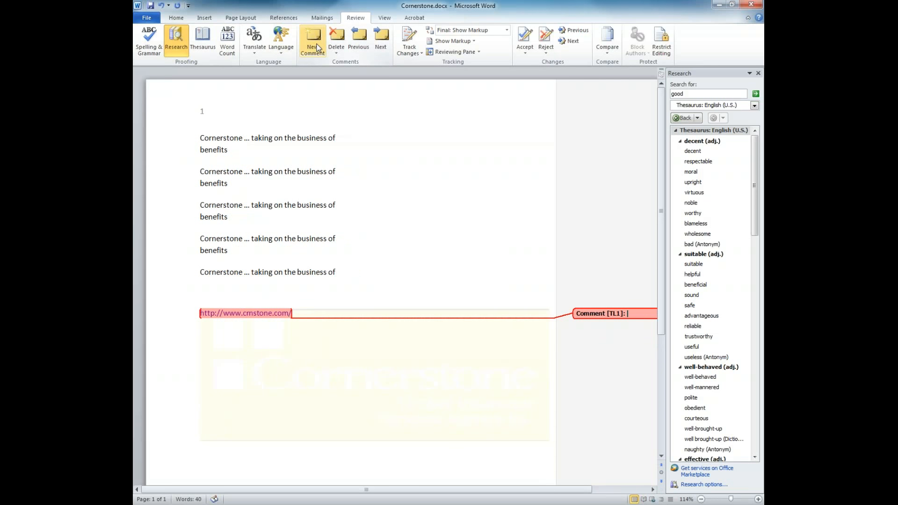
Add a comment starting 'Ca' on the word benefits in line four.
drag(209, 253, 290, 250)
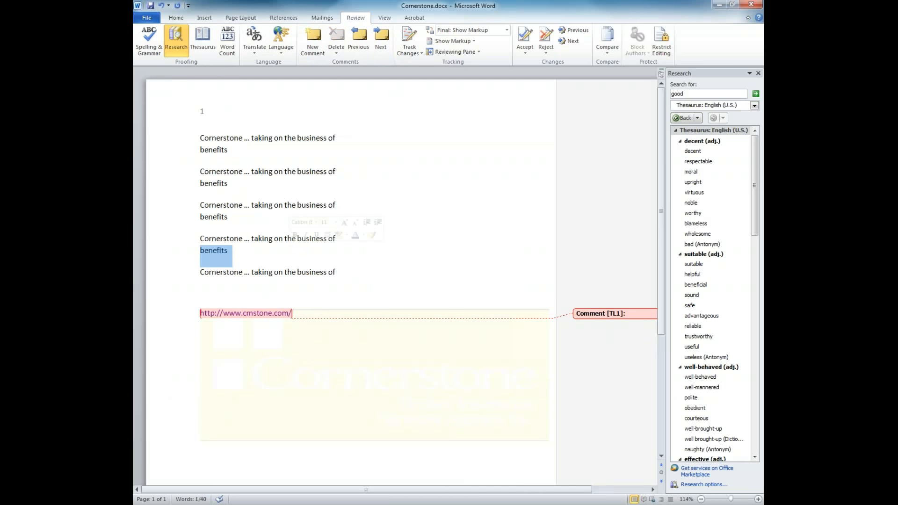
click(306, 44)
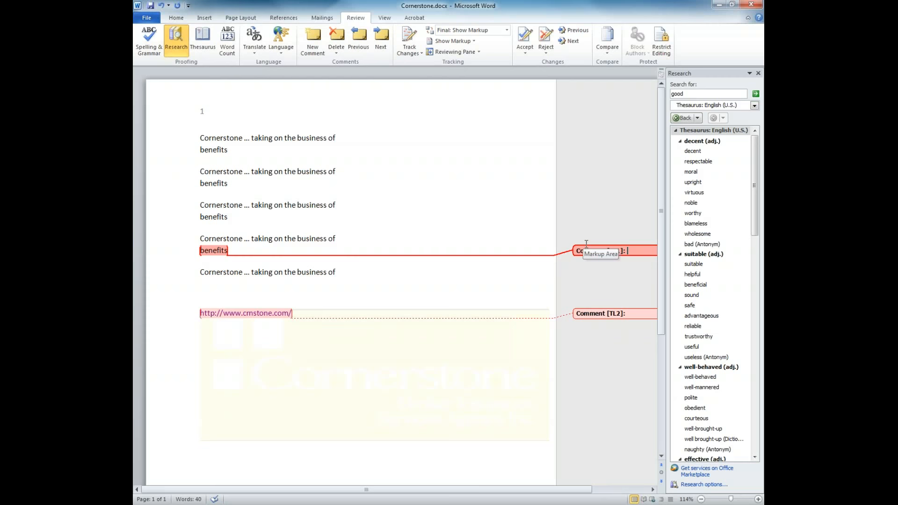
text(Capitalize)
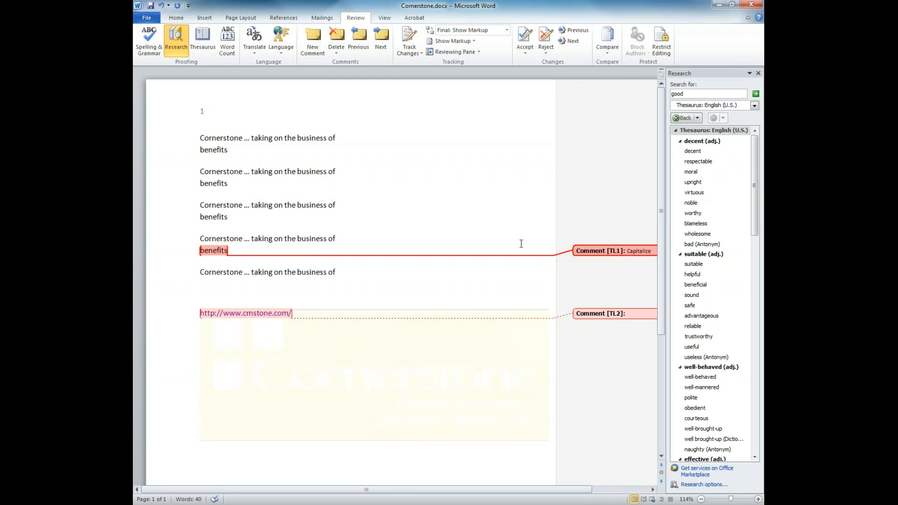
click(421, 192)
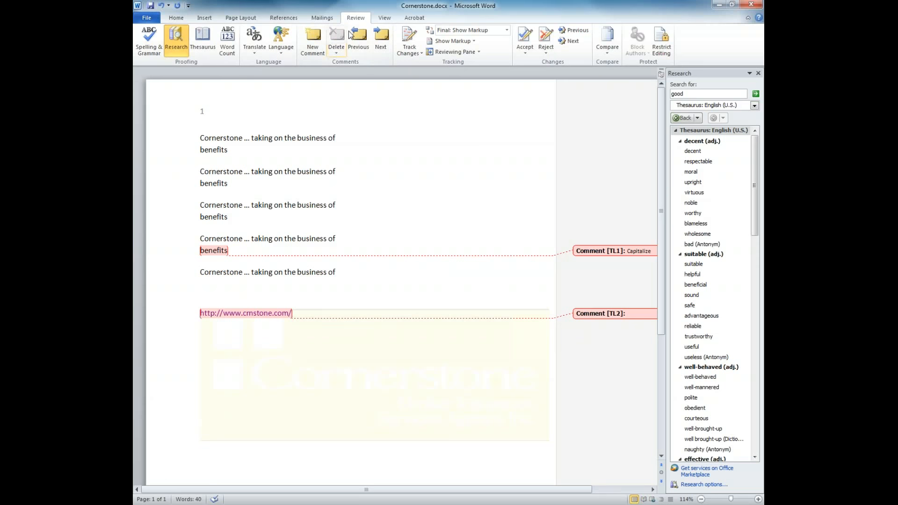
Step through the comments with Next and Previous to reach comment TL1.
click(380, 42)
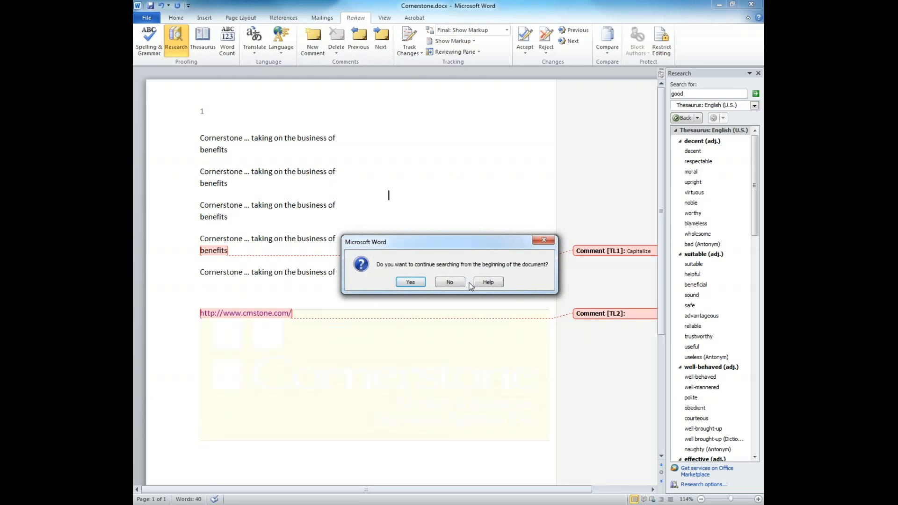
click(421, 283)
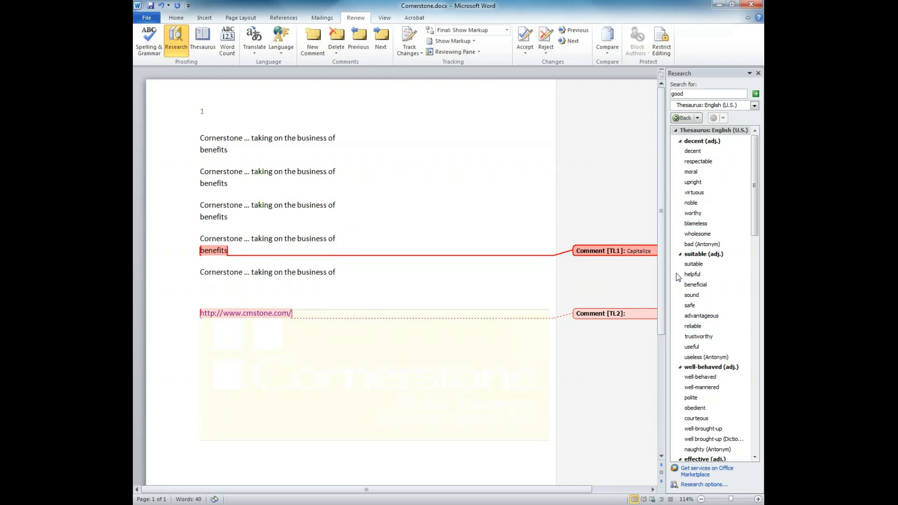
click(364, 46)
click(411, 282)
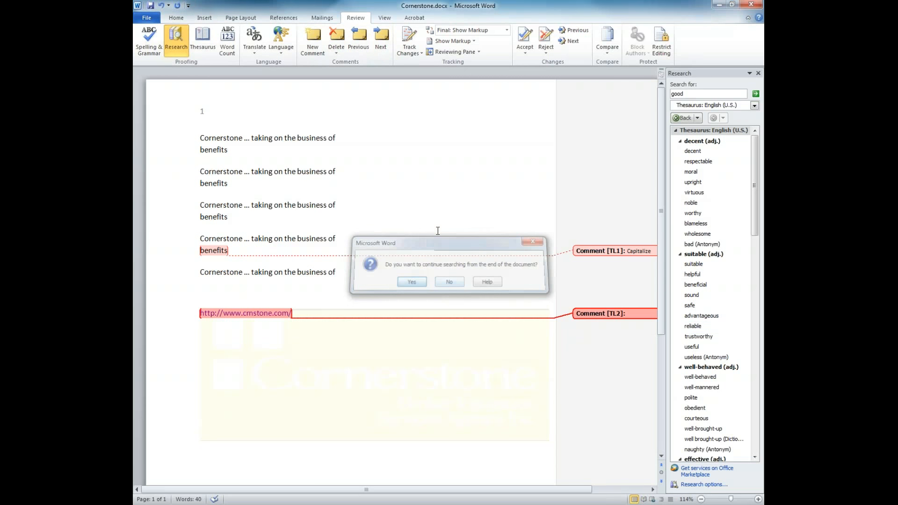
click(382, 44)
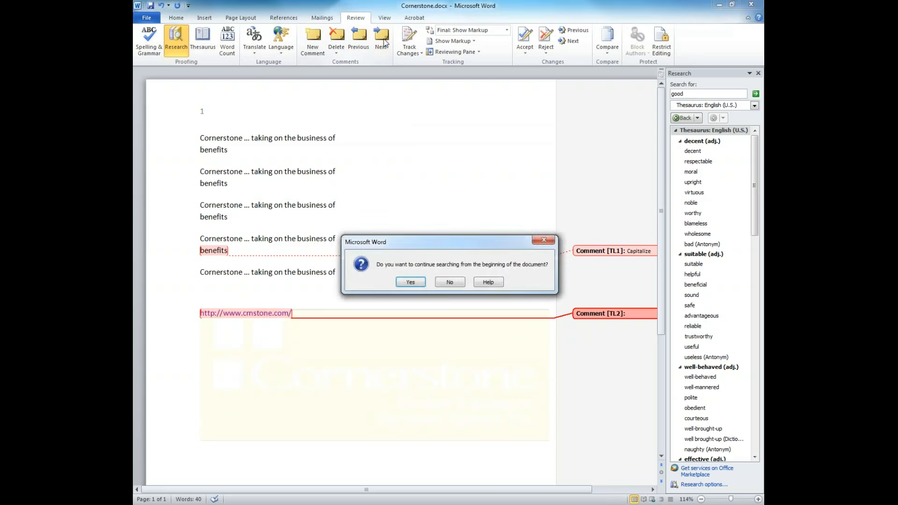
click(410, 282)
Delete the TL1 comment and then the remaining link comment.
key(Delete)
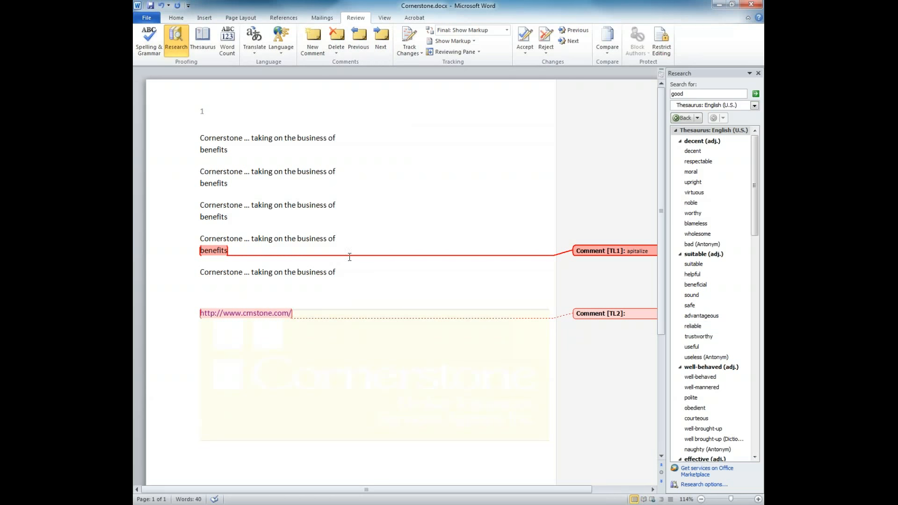
click(217, 251)
click(632, 252)
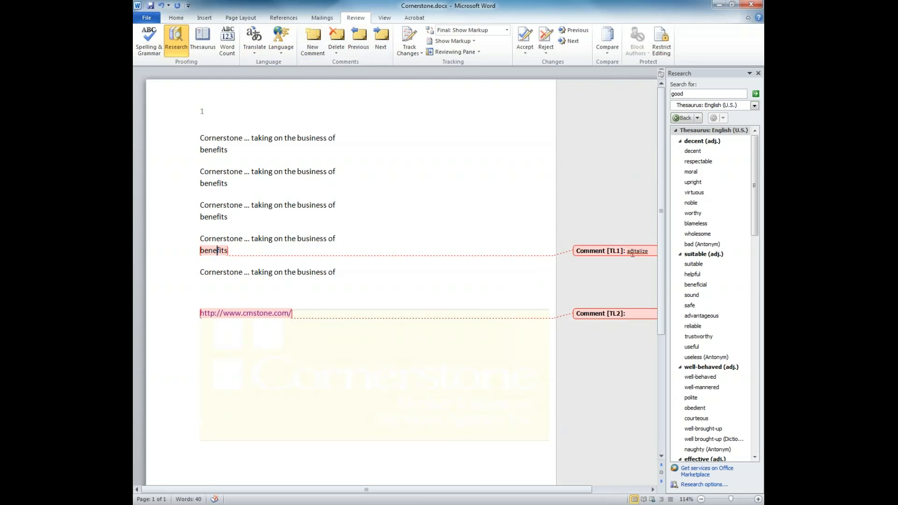
click(336, 36)
click(627, 312)
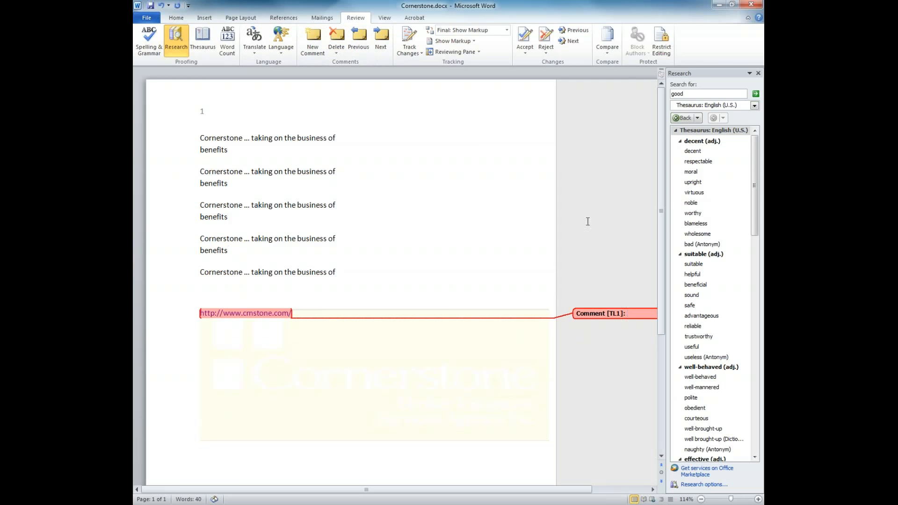
click(336, 53)
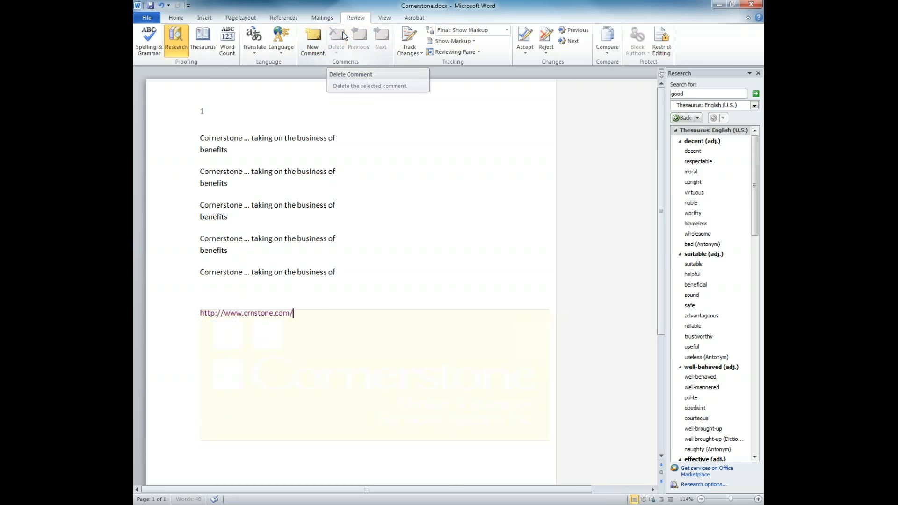
click(355, 73)
click(416, 53)
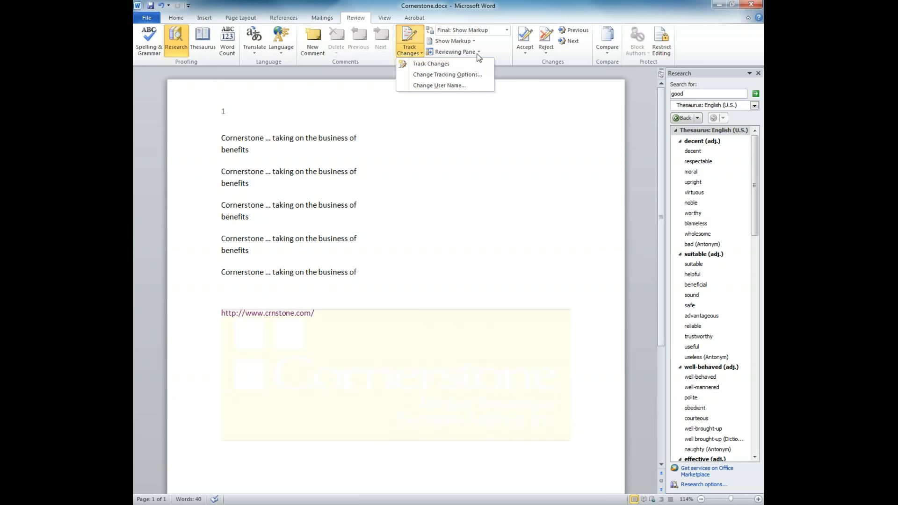
Dismiss the Track Changes and Compare menus unchanged, then close the thesaurus pane.
click(531, 213)
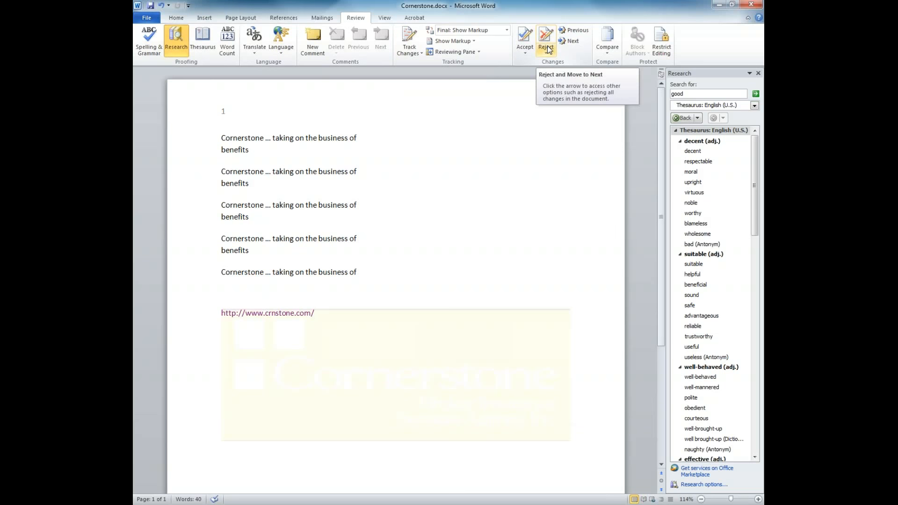
click(610, 46)
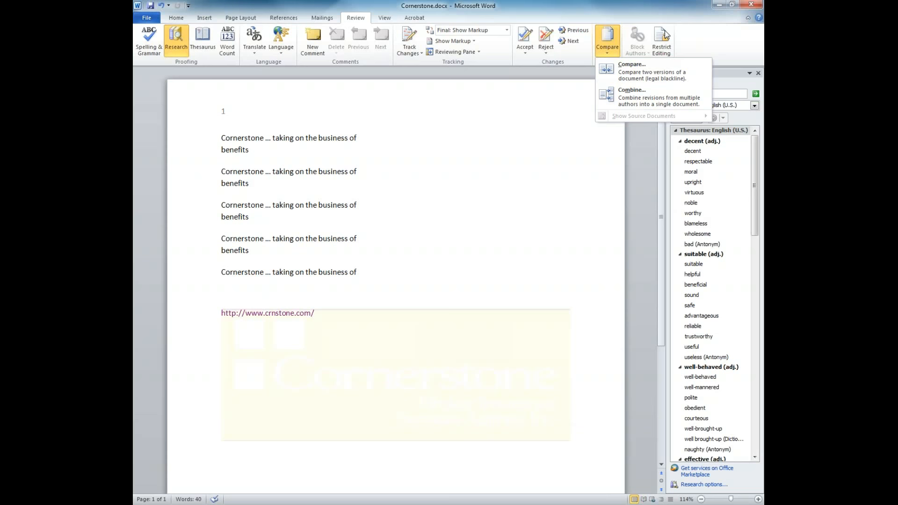
click(698, 34)
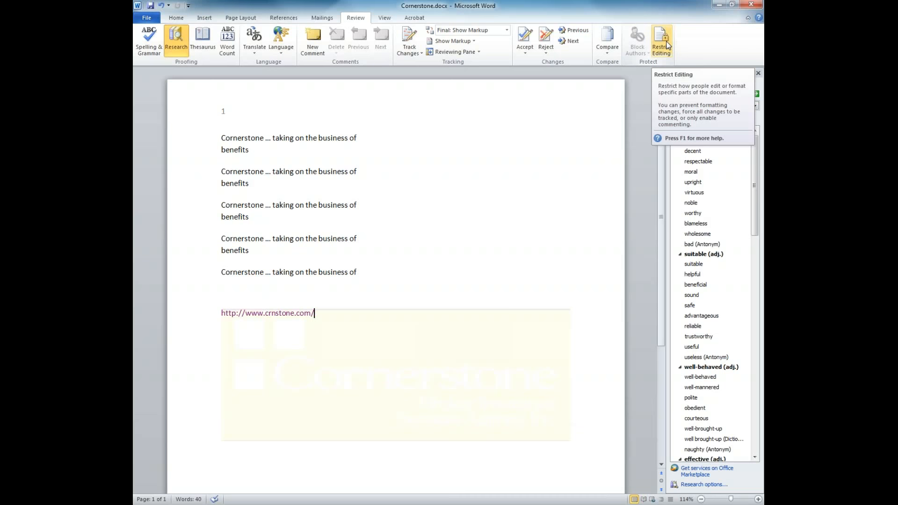
click(757, 74)
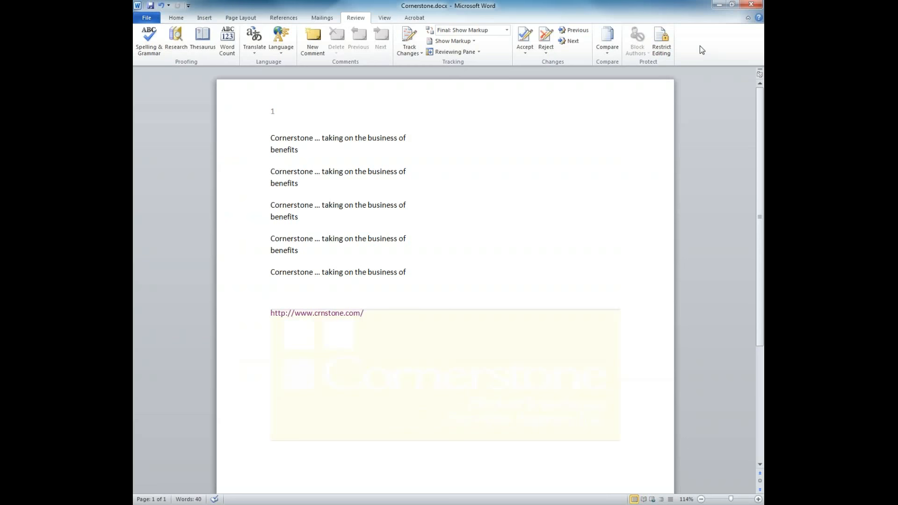
Limit formatting to a selection of styles, leaving the style settings unchanged.
click(659, 48)
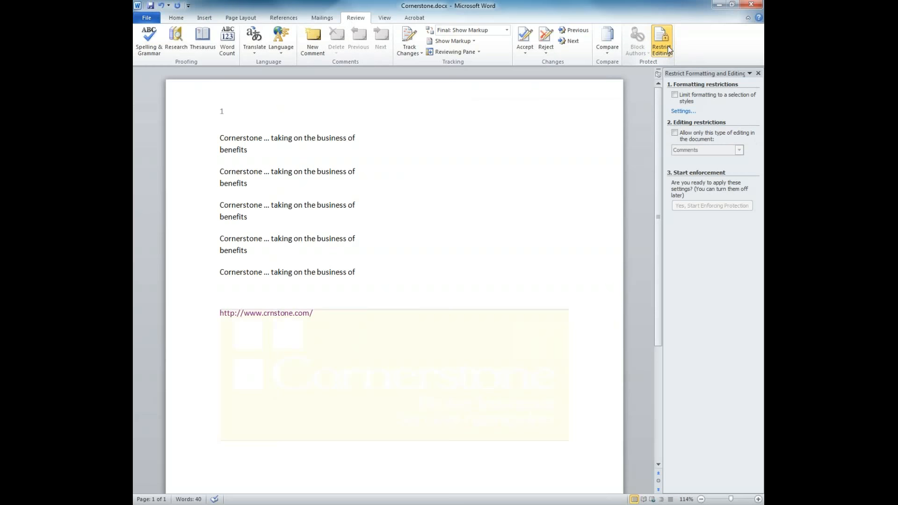
click(681, 98)
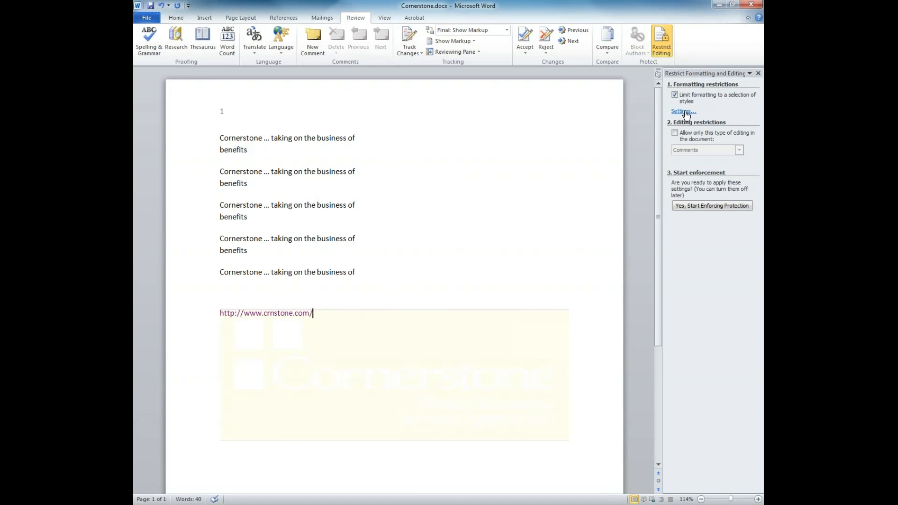
click(684, 112)
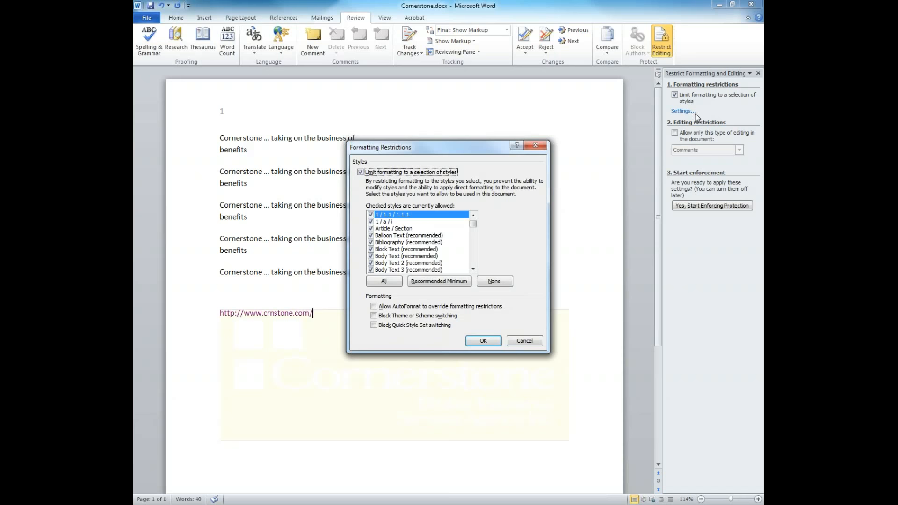
drag(473, 226, 463, 271)
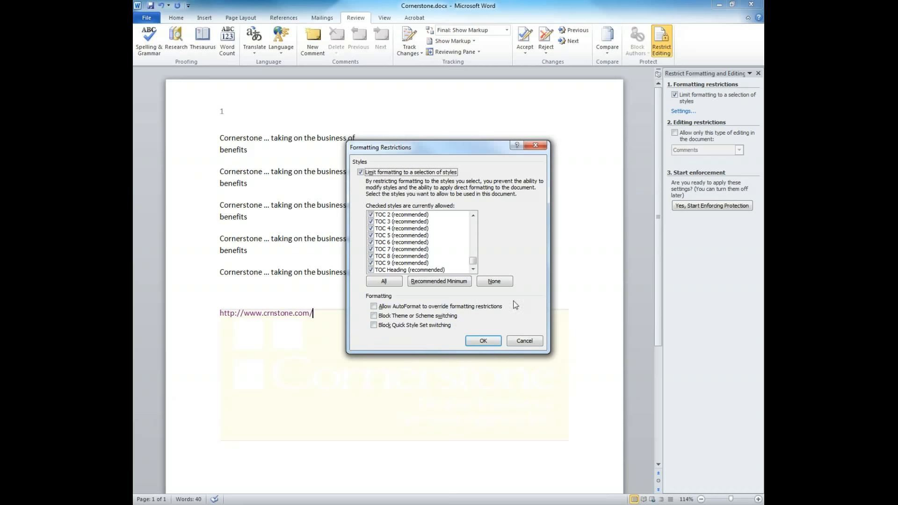
click(524, 341)
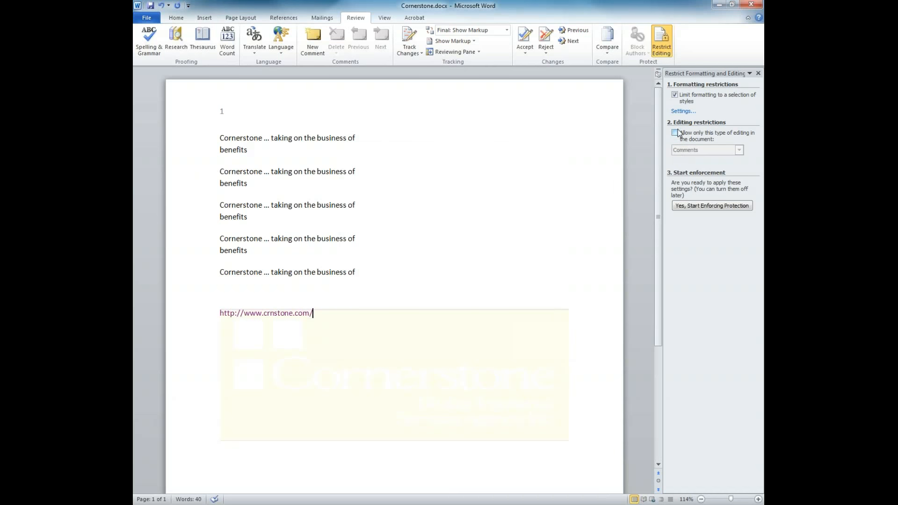
Allow only Comments as editing and start enforcing protection.
click(675, 132)
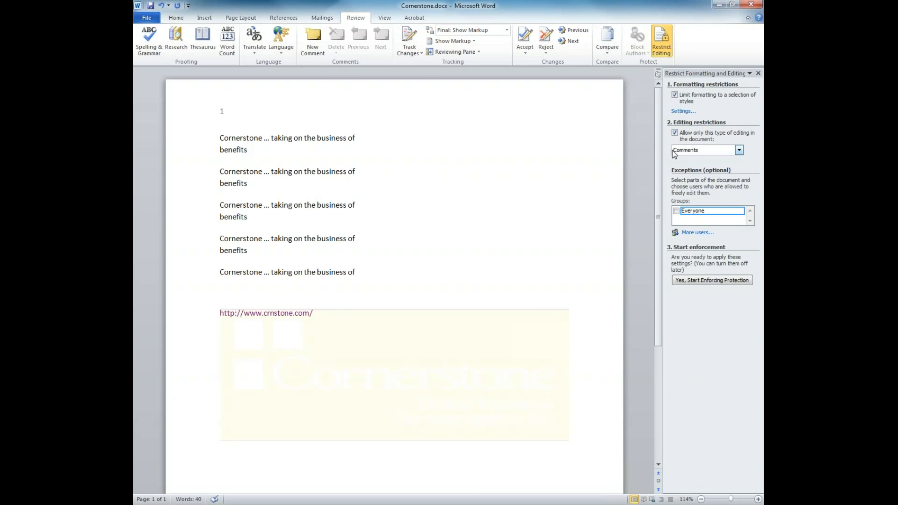
click(684, 152)
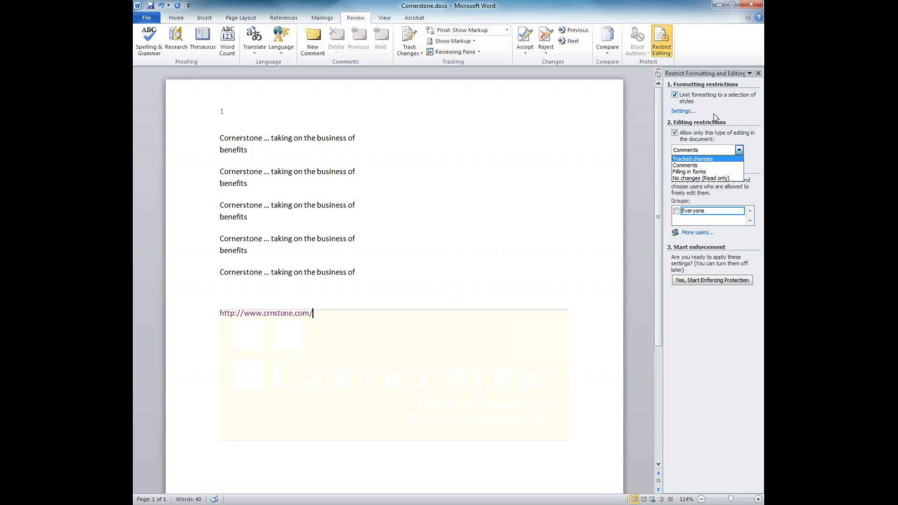
click(693, 166)
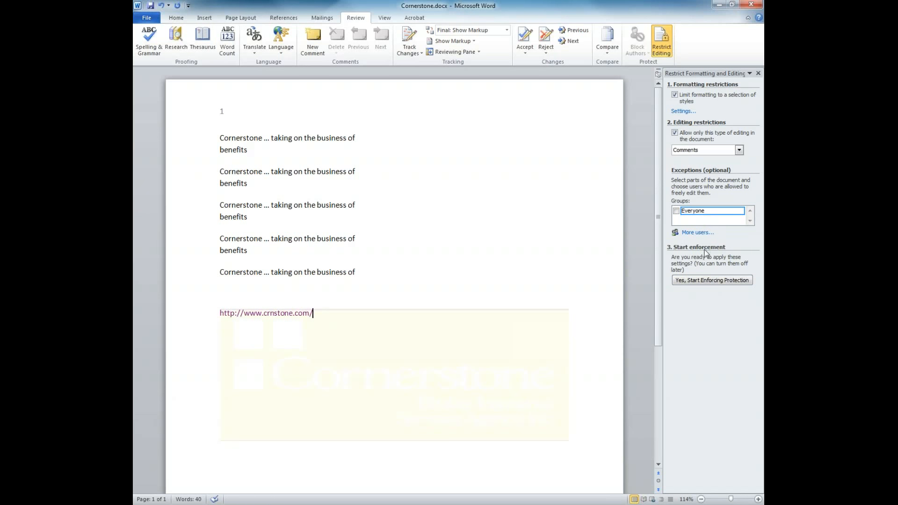
click(691, 282)
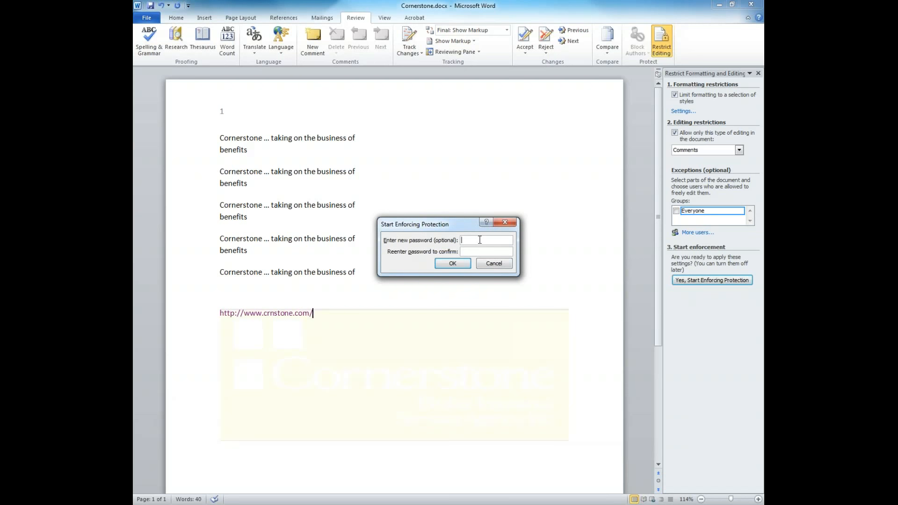
Enter the protection password with a mismatched confirmation and dismiss the warning.
text(password123)
click(480, 255)
text(password12)
click(465, 264)
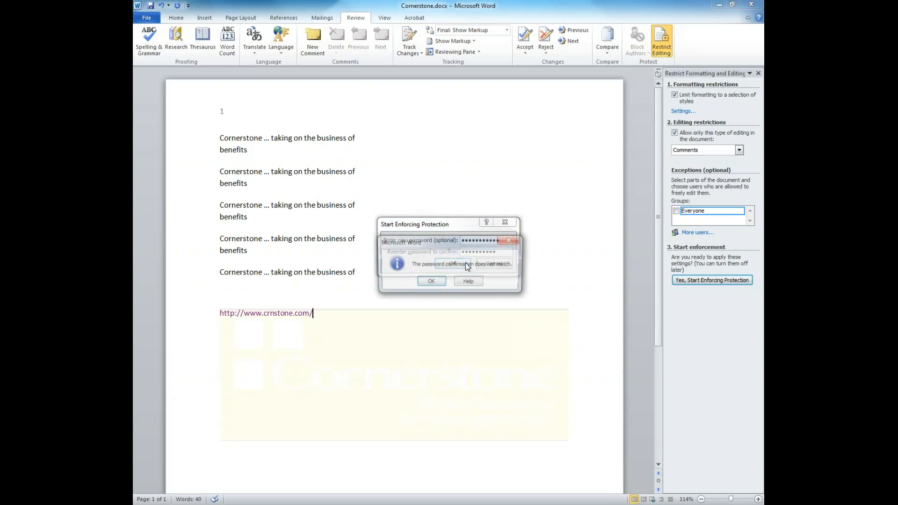
click(429, 282)
Clear both fields, re-enter the matching password twice, and enforce protection.
drag(462, 240, 480, 242)
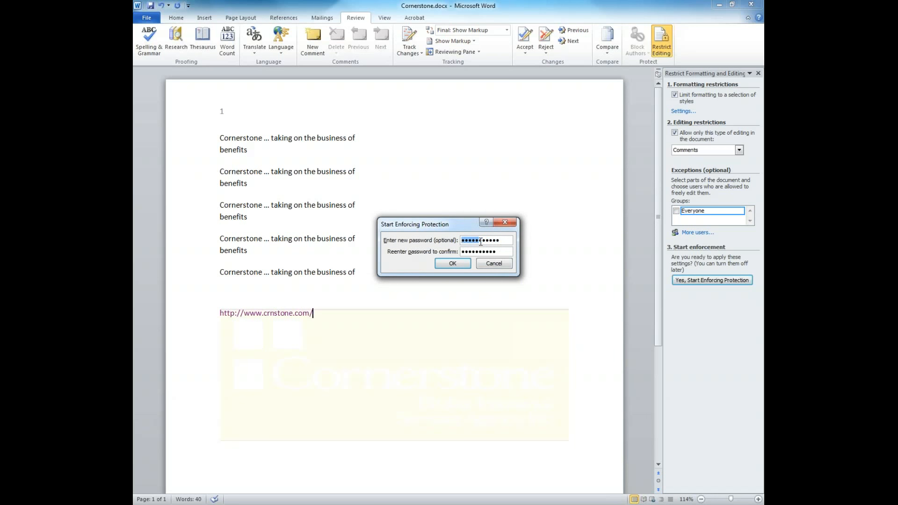
double_click(481, 241)
key(BackSpace)
key(Tab)
key(BackSpace)
click(477, 241)
text(•••••••••••)
click(468, 251)
text(•••••••••••)
click(469, 263)
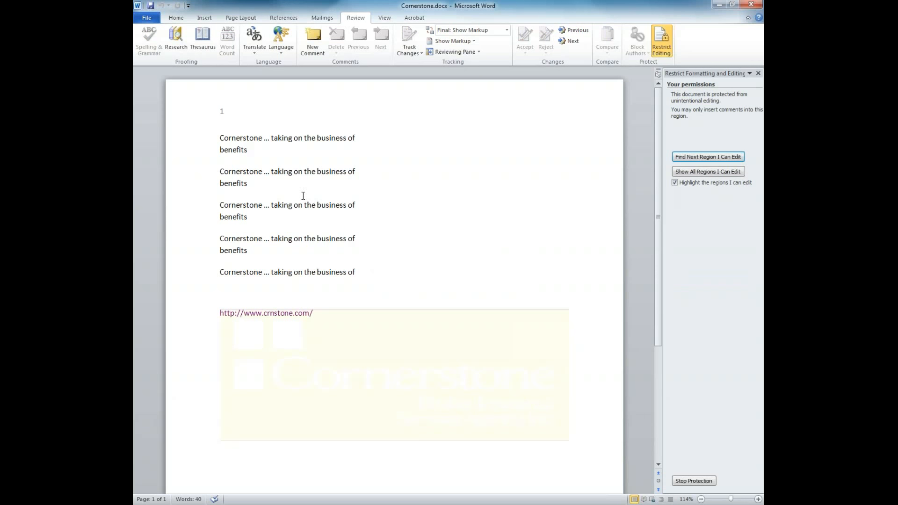
Try editing the locked Cornerstone lines, then insert an empty comment.
text(b)
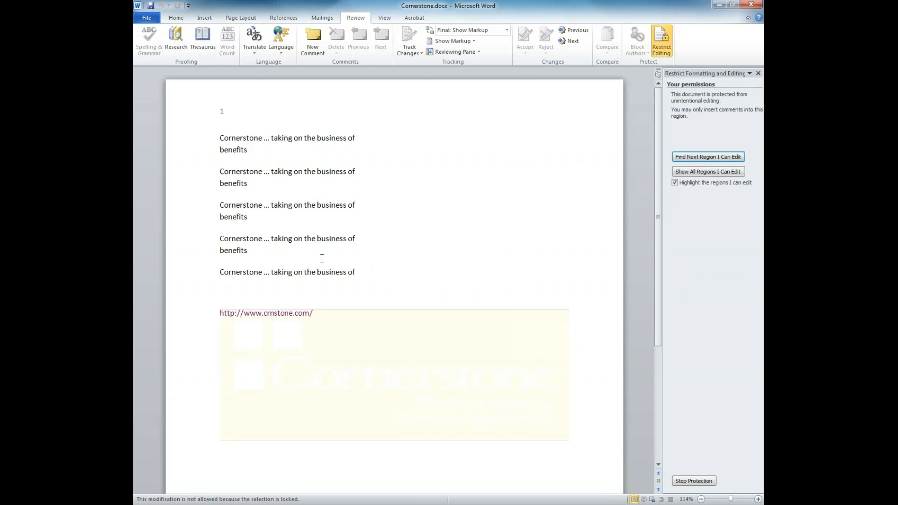
drag(372, 273, 250, 188)
key(Delete)
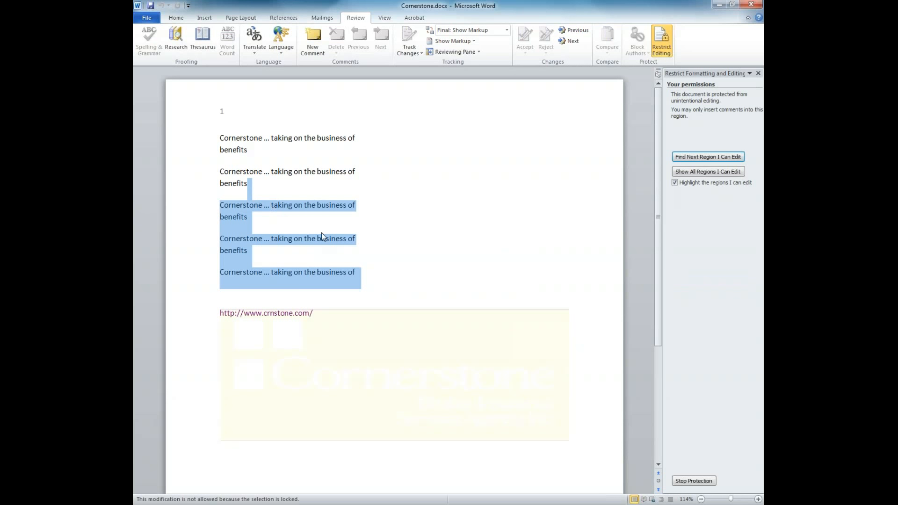
click(413, 265)
click(309, 30)
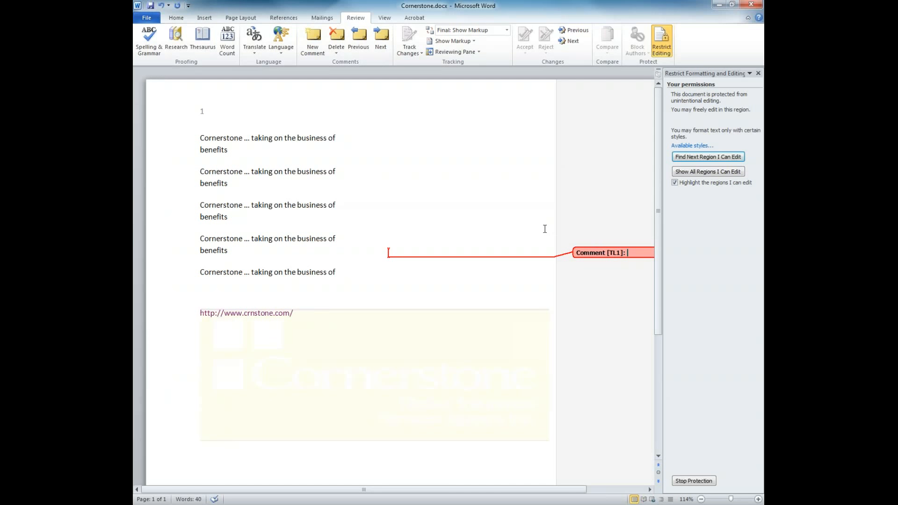
Stop the comments-only protection by entering the document password.
click(695, 481)
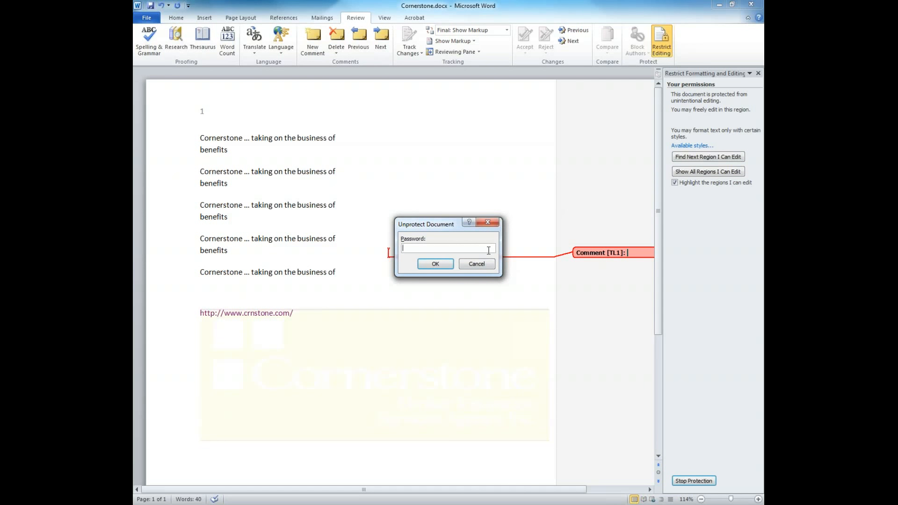
text(*********)
key(Return)
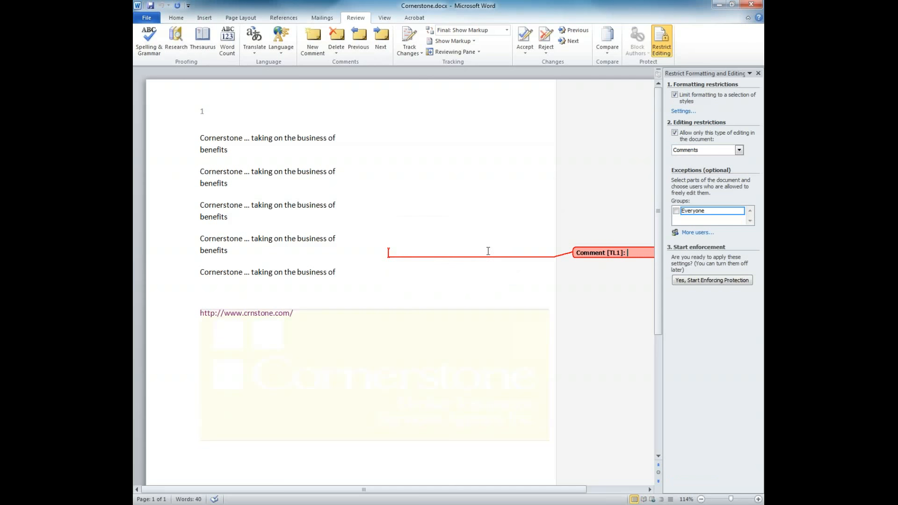
Delete the empty comment and unfinished final paragraph, close Restrict Editing, and view File > Info.
click(632, 252)
click(336, 37)
drag(408, 253, 364, 276)
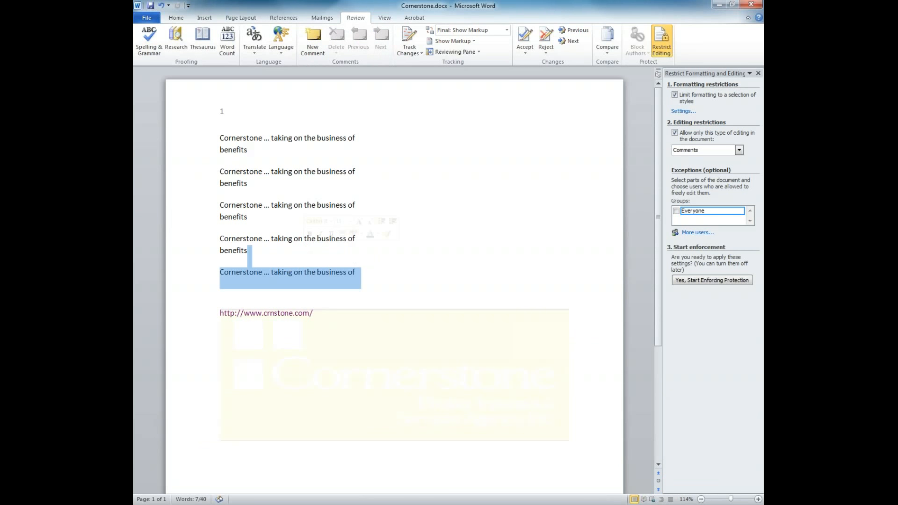
key(BackSpace)
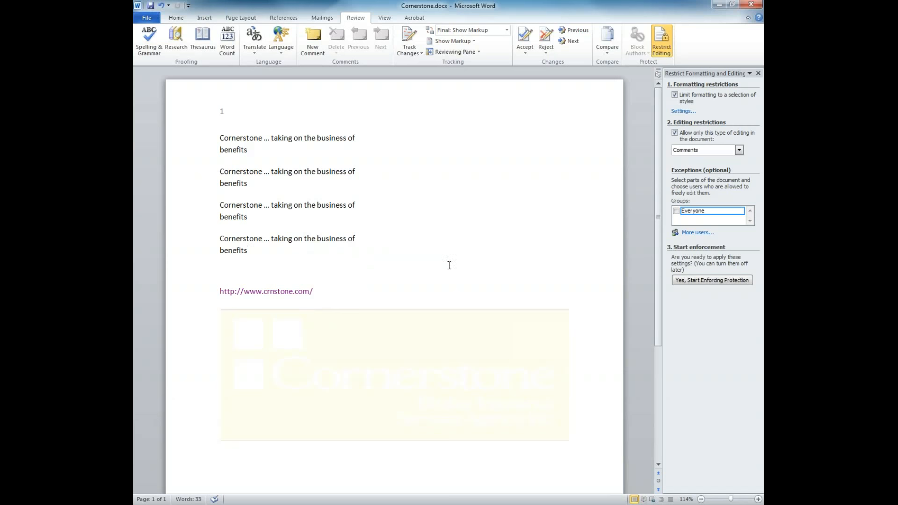
click(758, 74)
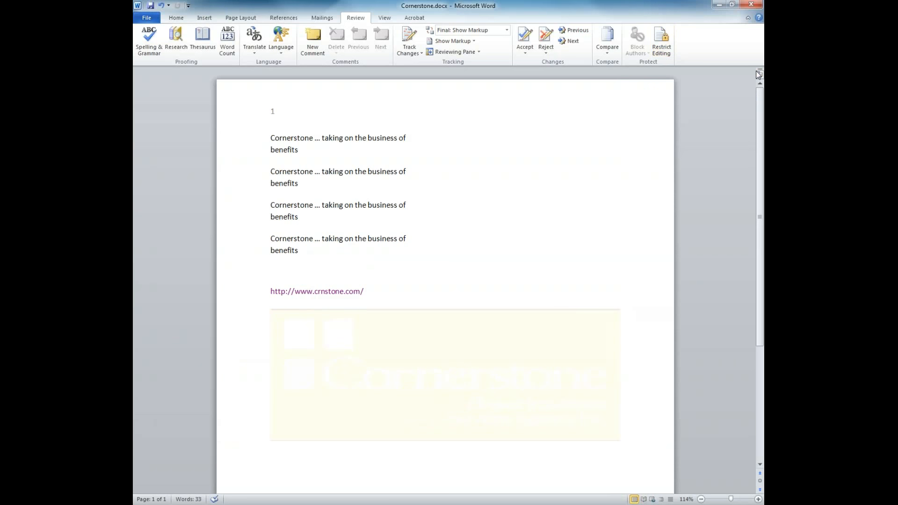
click(154, 21)
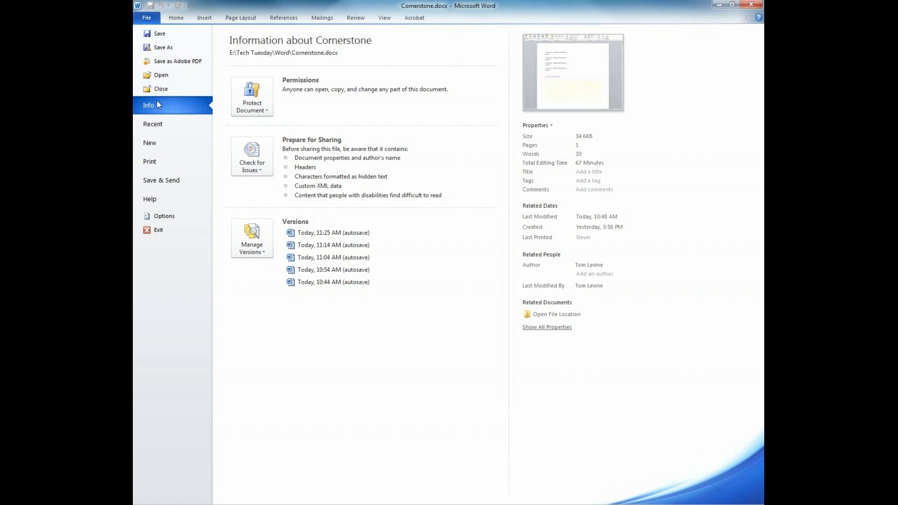
Check the Protect Document options, closing the Restrict Editing pane and returning to Info.
click(268, 111)
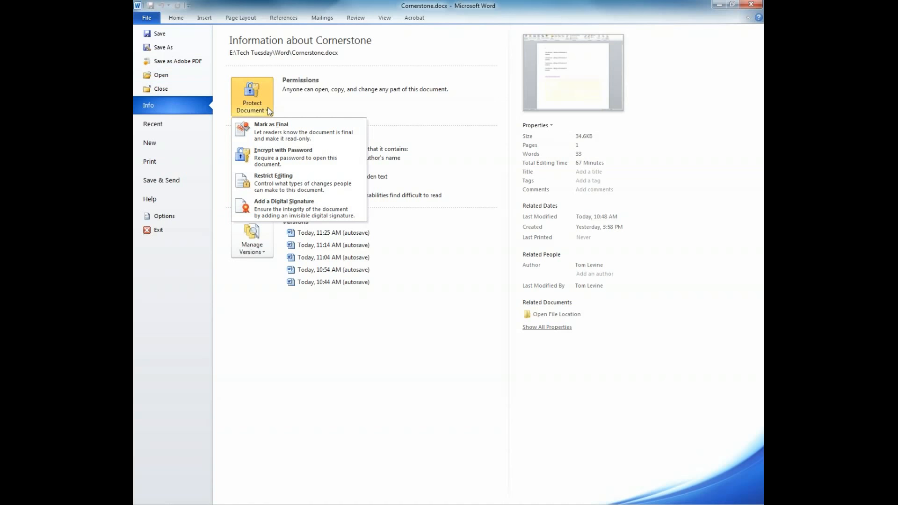
click(345, 187)
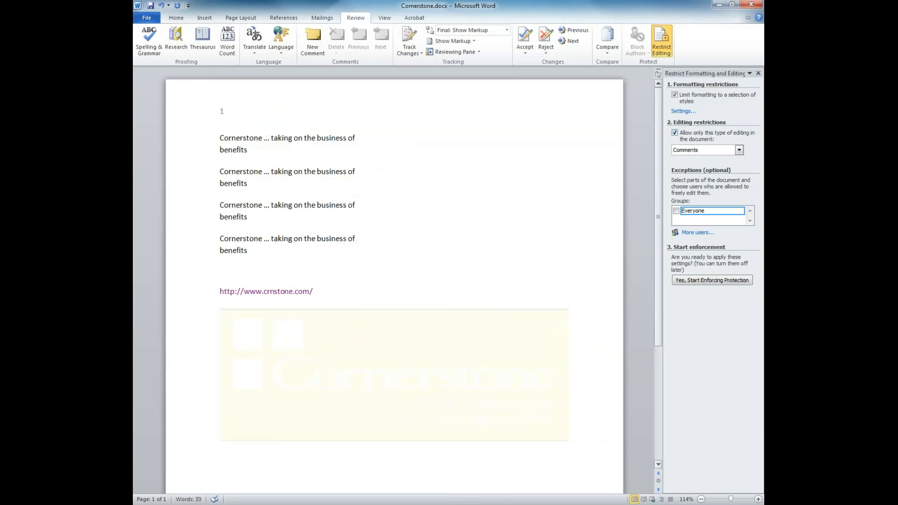
click(758, 73)
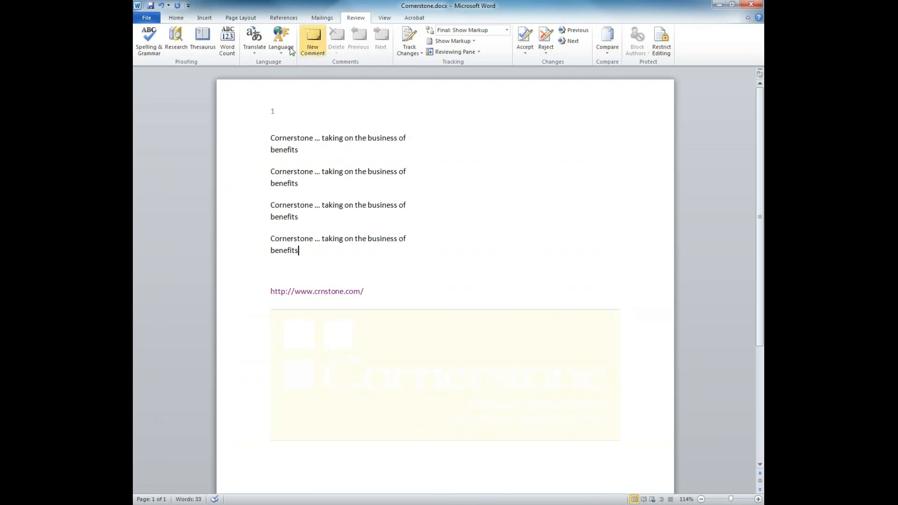
click(142, 19)
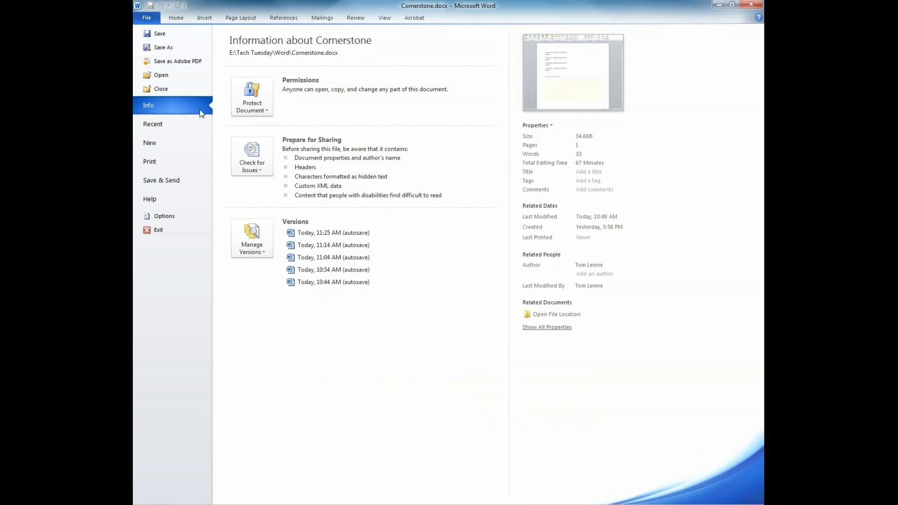
Encrypt Cornerstone with a password, entering and confirming it.
click(253, 101)
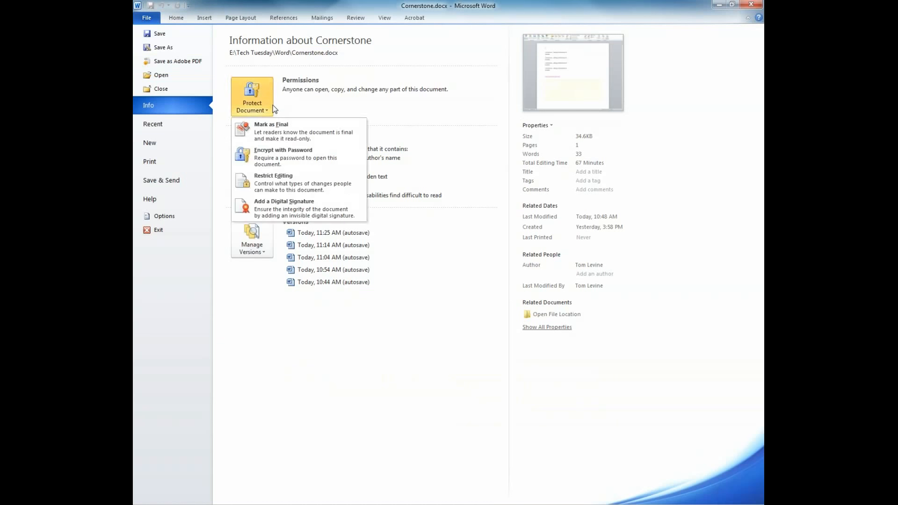
click(285, 158)
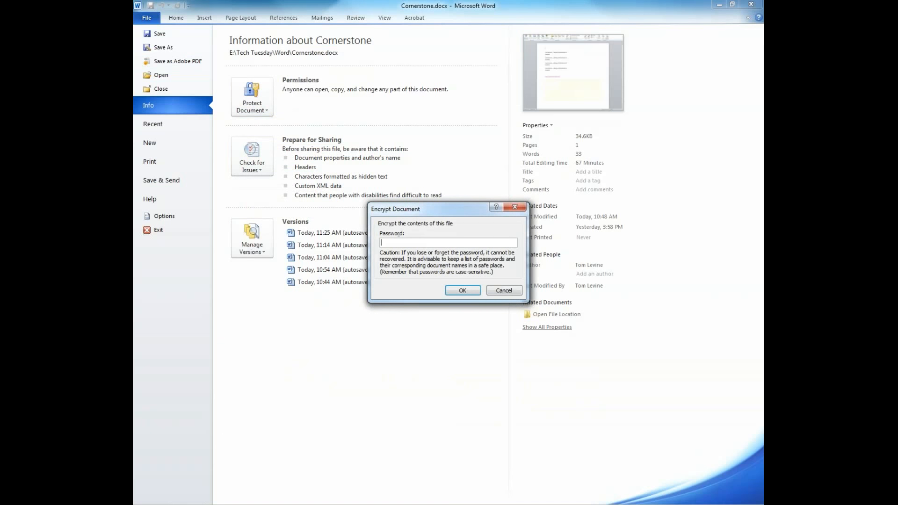
text(●●●●●●●●●●●)
click(461, 291)
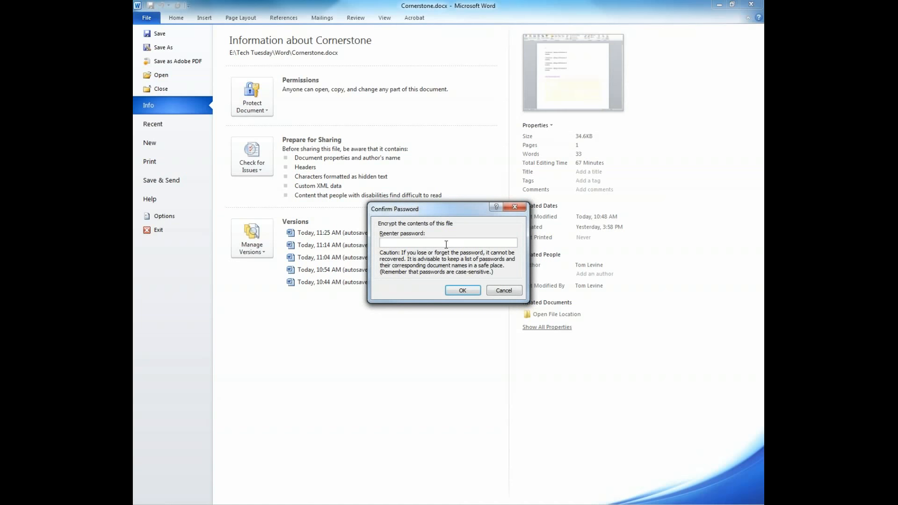
text(●●●●●●●●●●●)
click(470, 291)
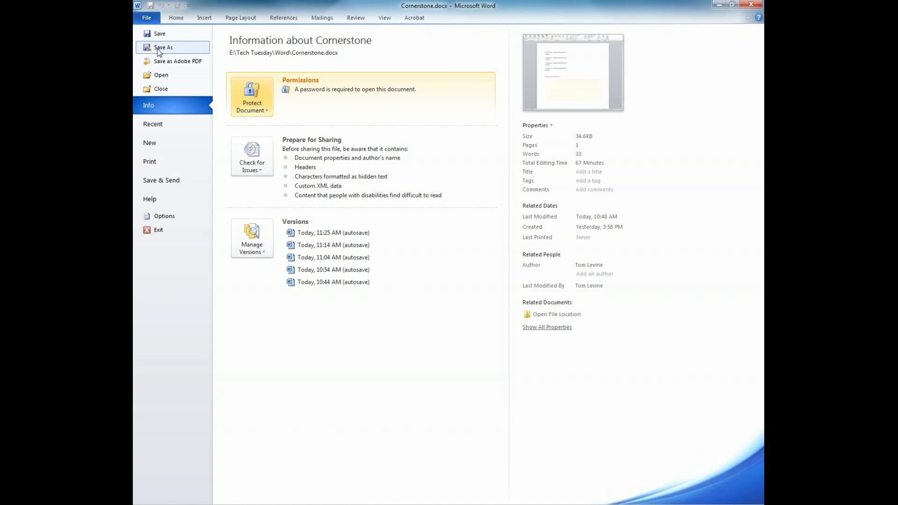
Save the encrypted document, close Word and bring the Word folder window into view.
click(158, 33)
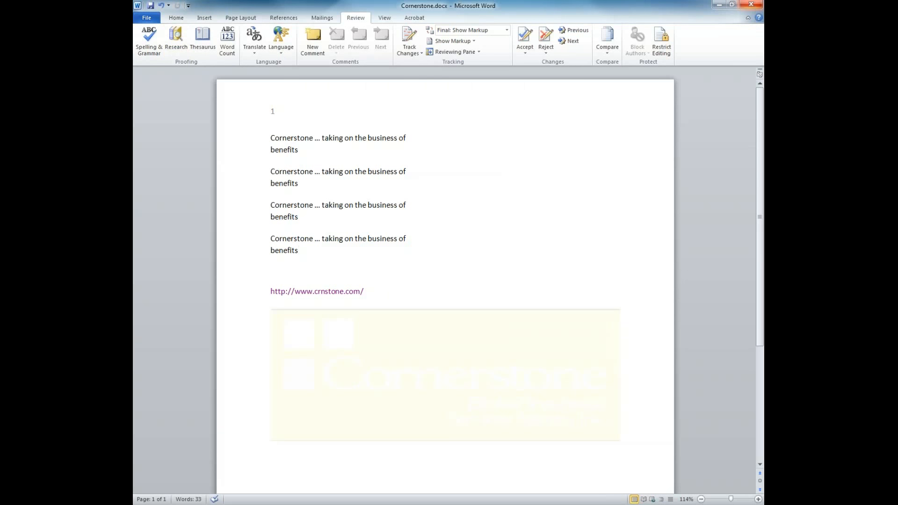
click(751, 5)
drag(0, 126, 412, 77)
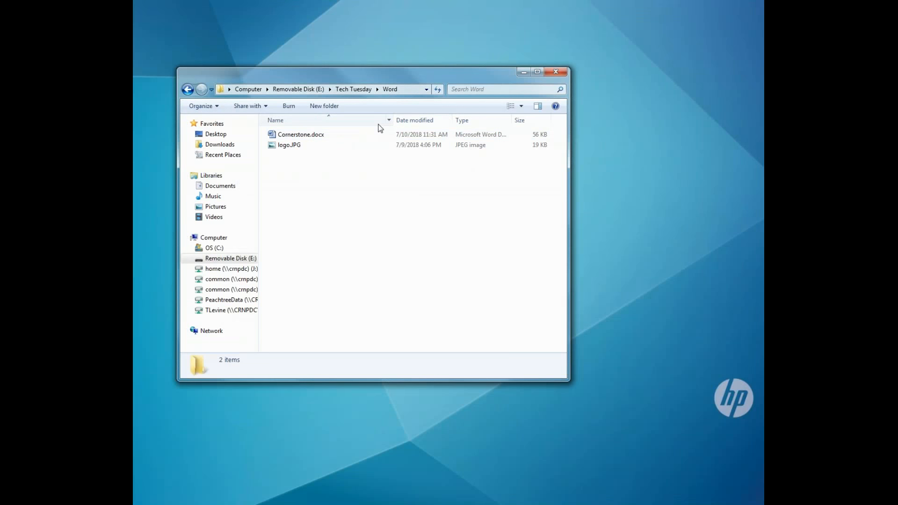
Open Cornerstone.docx from the Word folder and enter its password to unlock it.
click(330, 134)
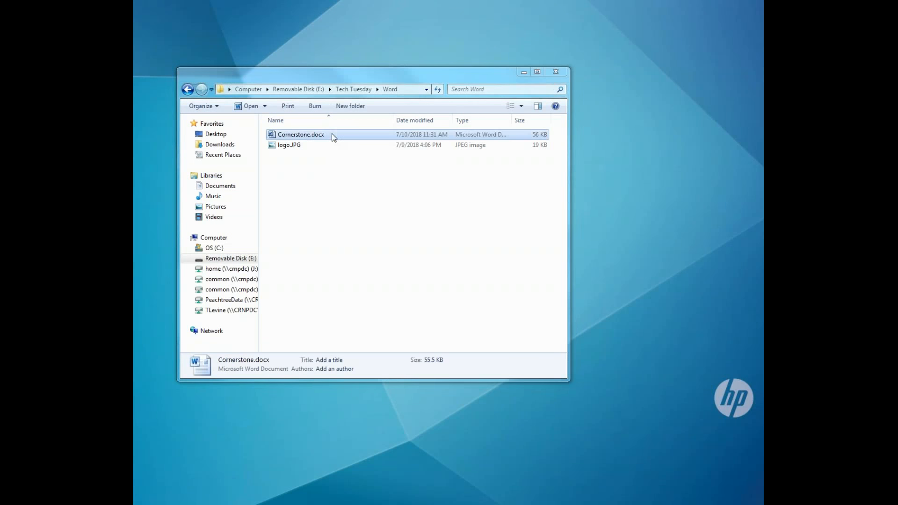
double_click(332, 133)
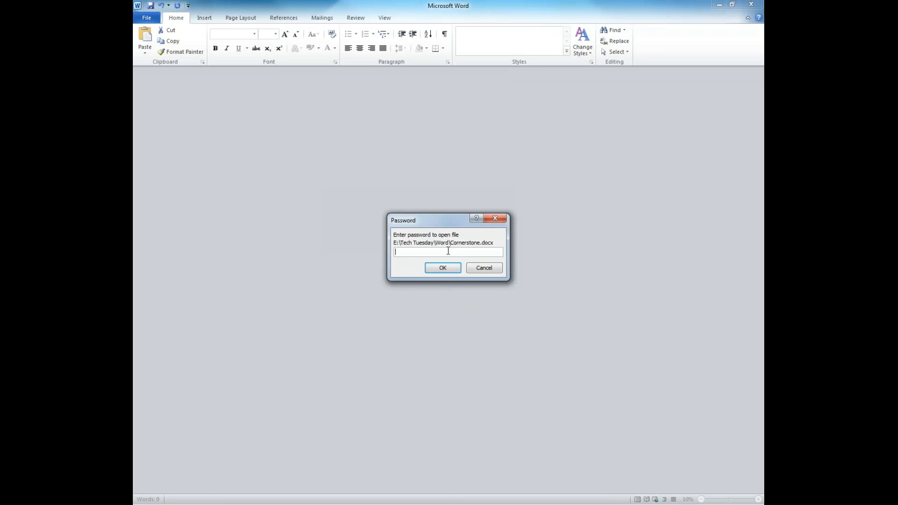
text(•••••••••••)
key(Return)
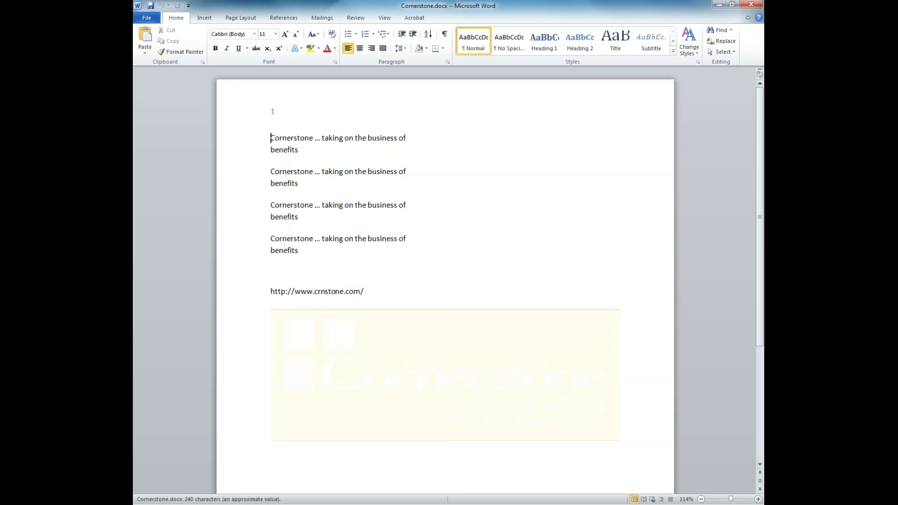
click(445, 254)
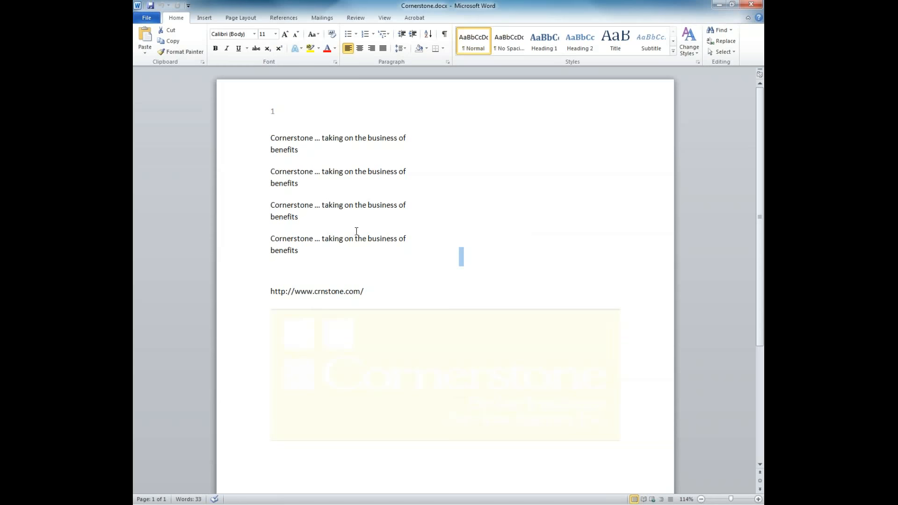
click(420, 20)
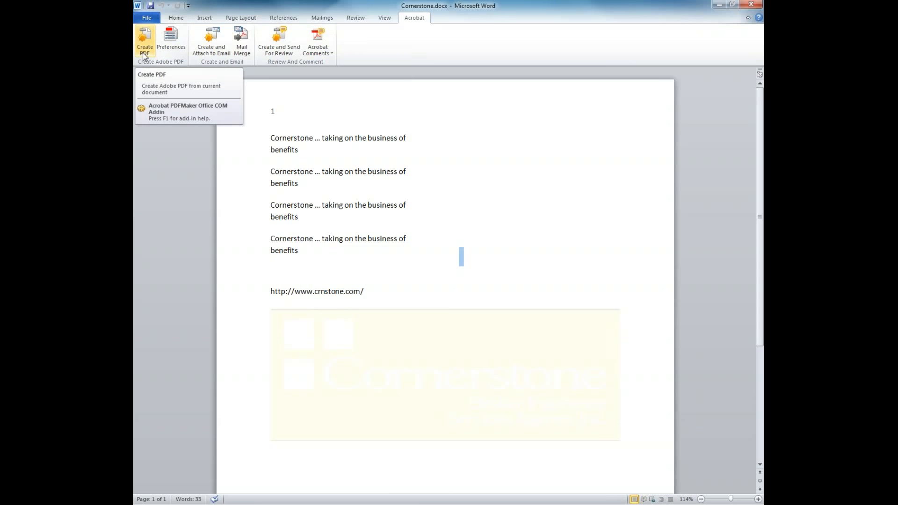
click(306, 252)
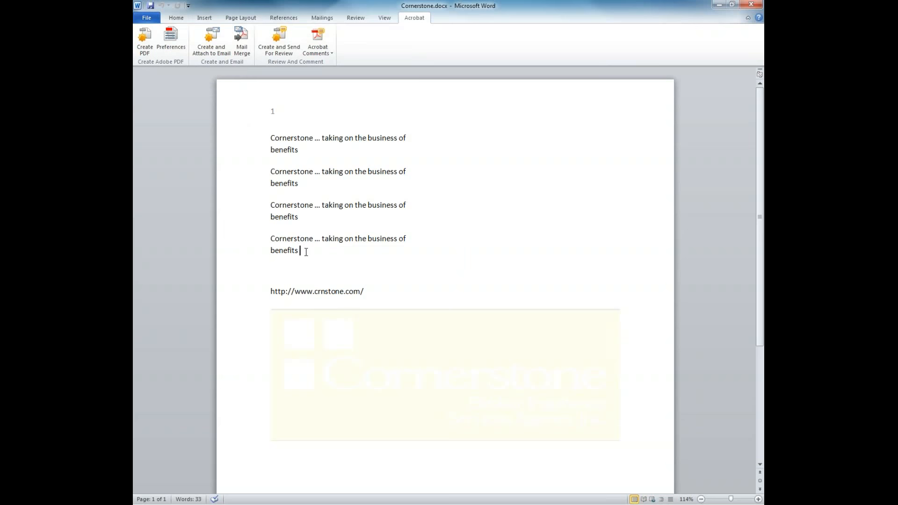
drag(307, 252, 260, 143)
key(ctrl+c)
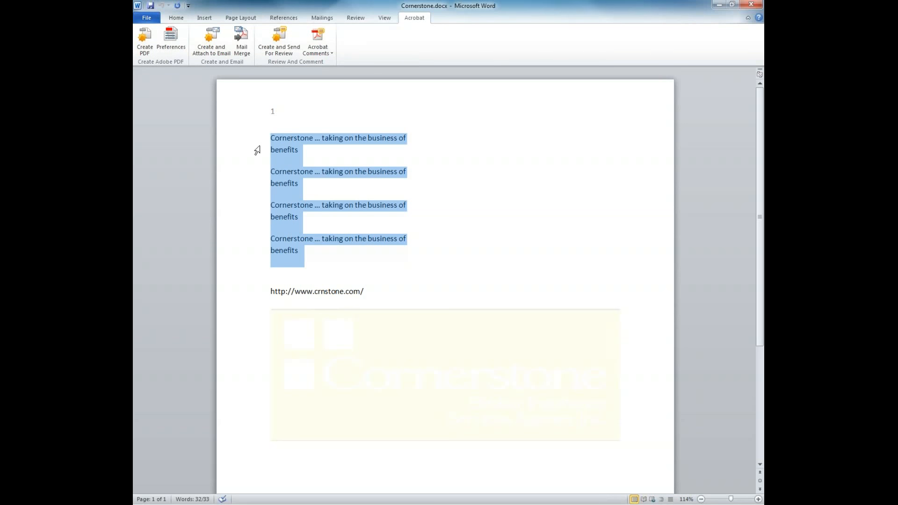
key(alt+Tab)
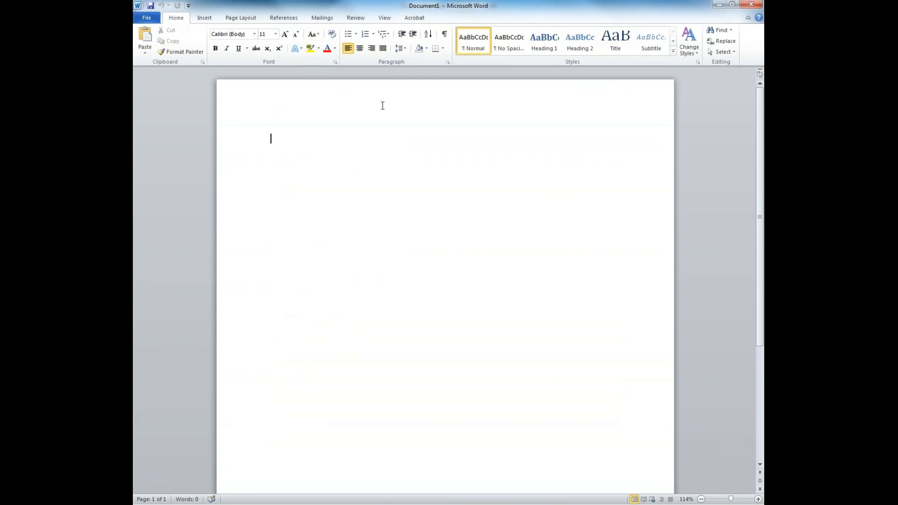
key(ctrl+v)
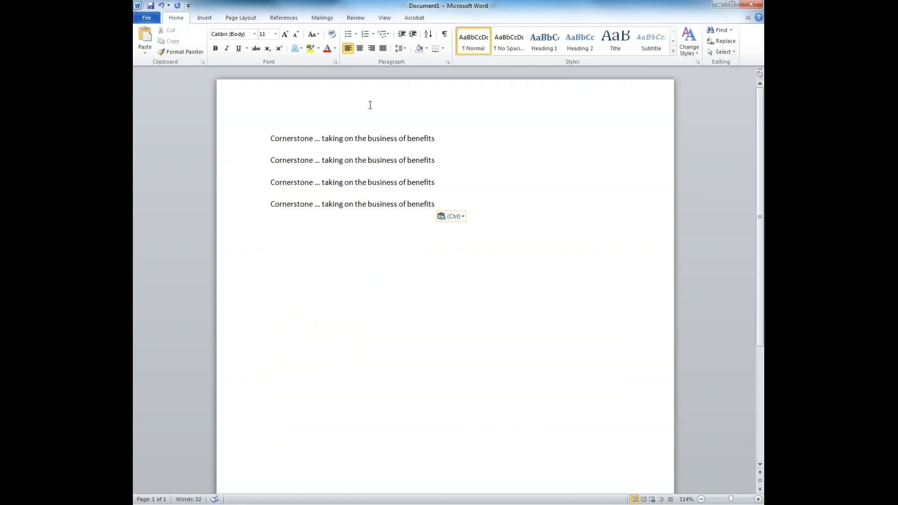
click(752, 5)
click(448, 268)
click(513, 187)
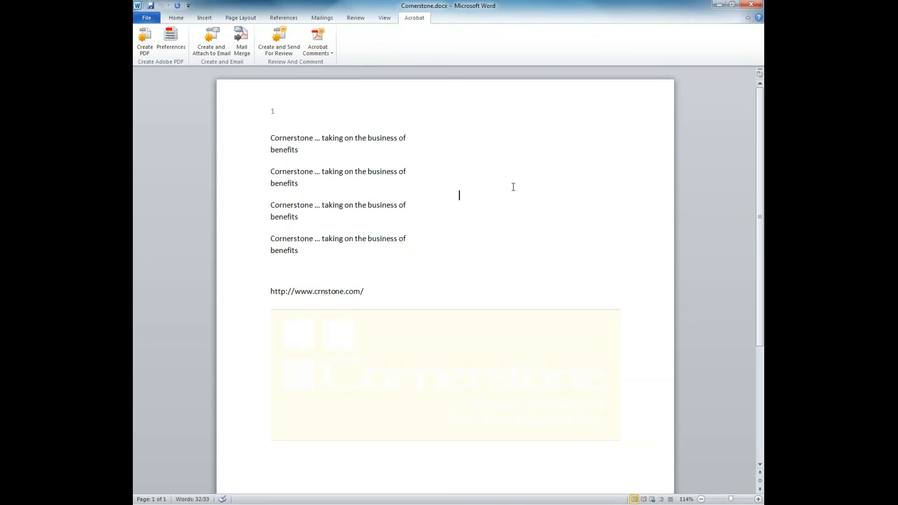
Enforce comments-only protection with a password, then paste the Cornerstone lines into a new document.
click(176, 18)
click(361, 21)
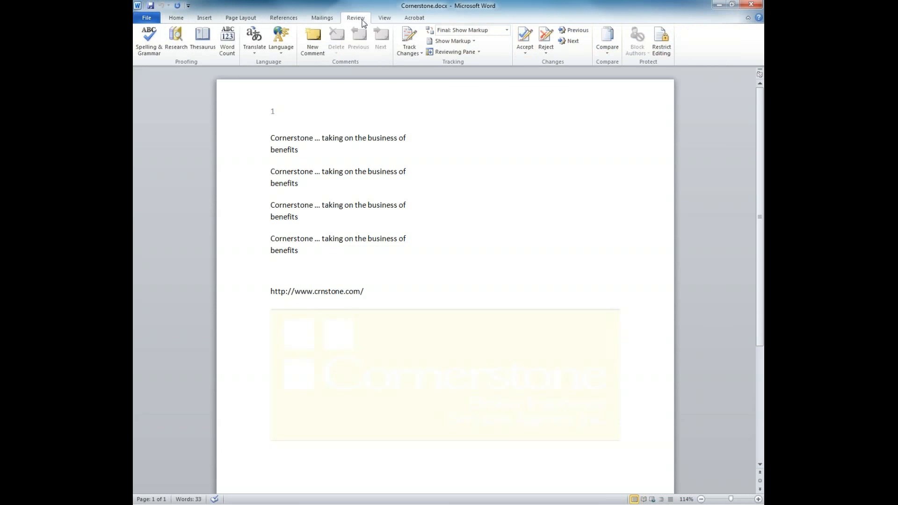
click(661, 41)
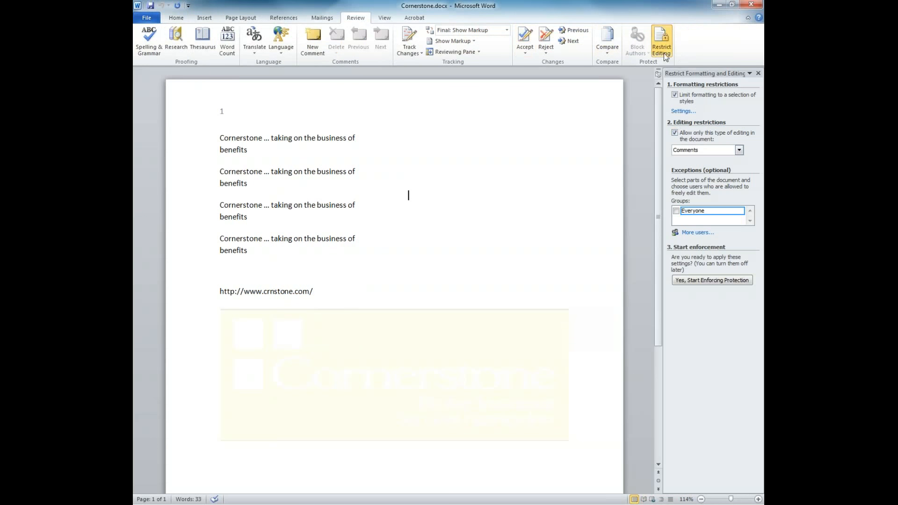
click(686, 280)
text(p)
key(Tab)
text(p)
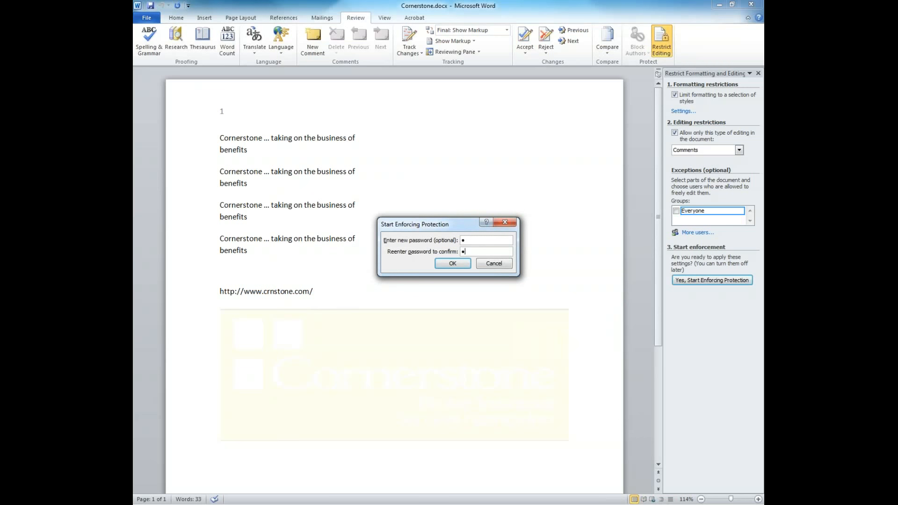
click(453, 264)
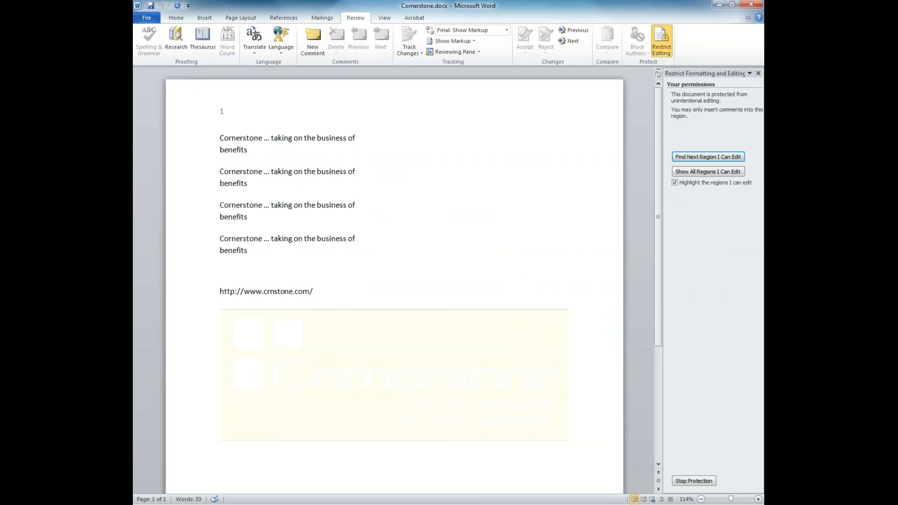
drag(294, 261, 220, 139)
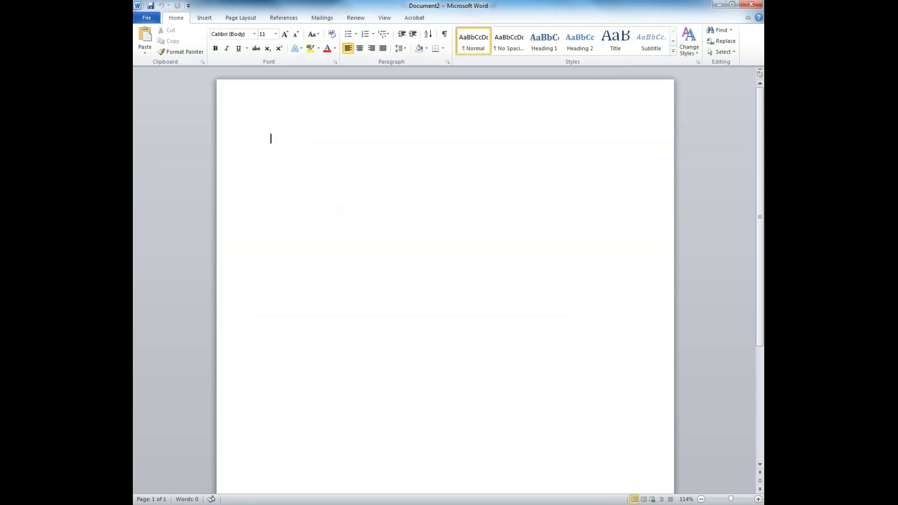
key(ctrl+v)
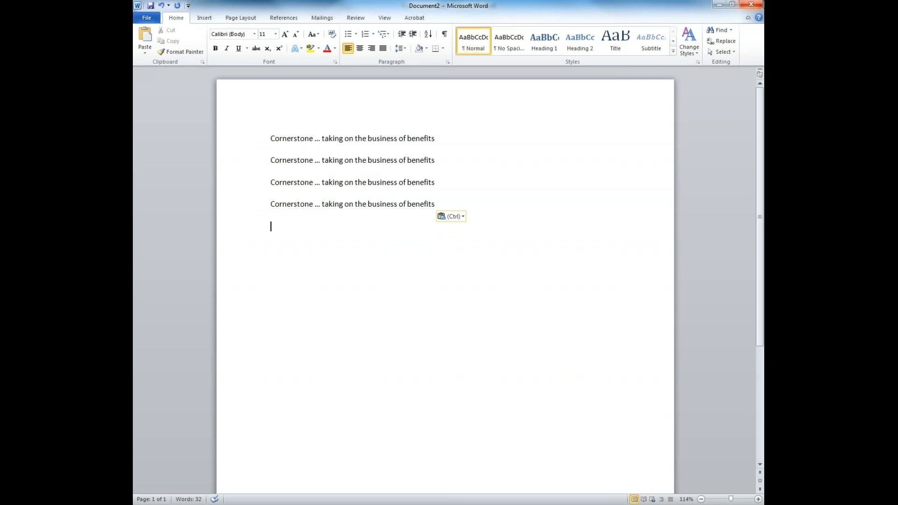
Close Document2 without saving and select the four Cornerstone paragraphs.
click(751, 4)
click(445, 270)
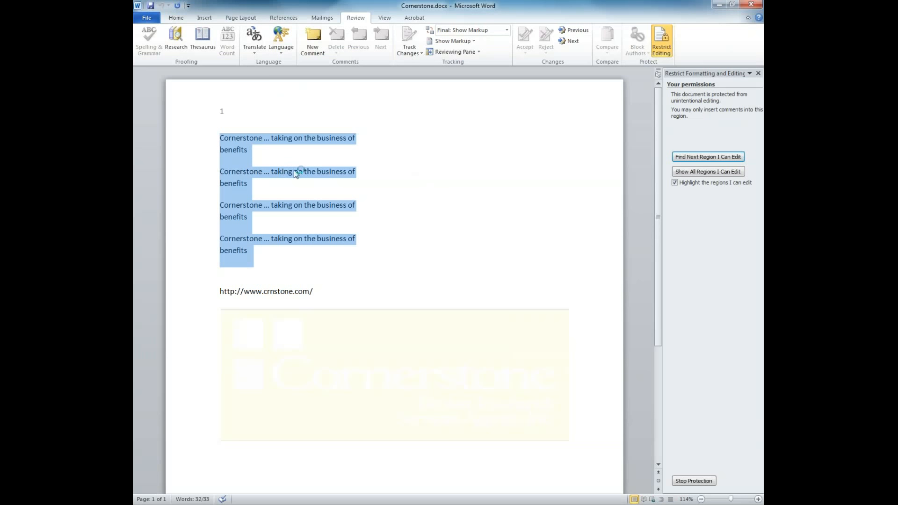
click(310, 158)
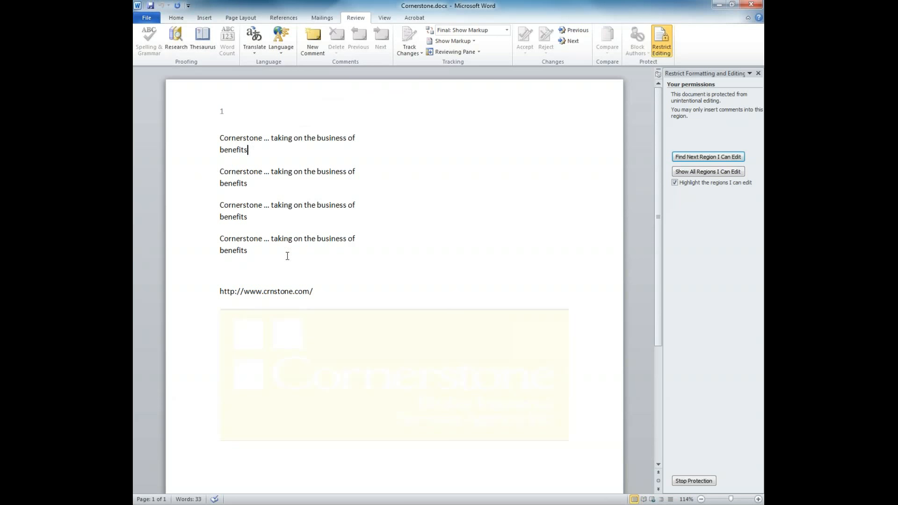
drag(267, 257, 190, 139)
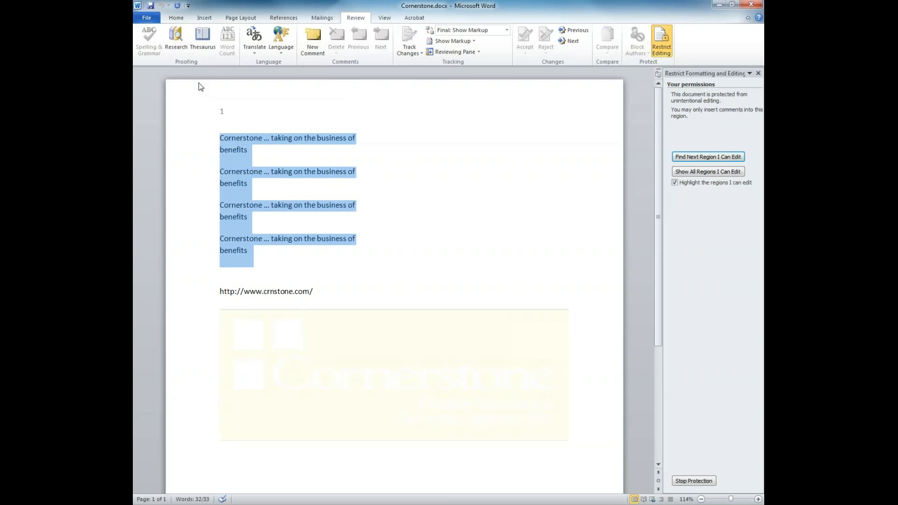
click(167, 20)
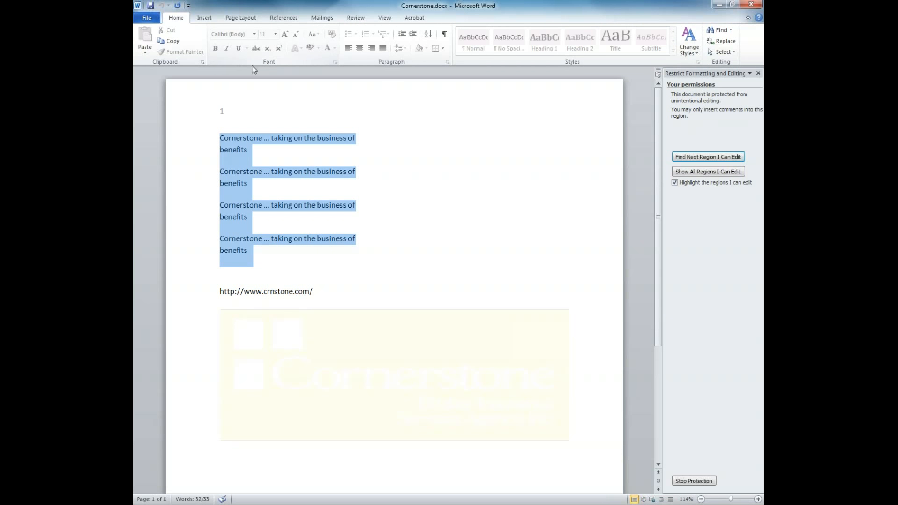
Stop protection on Cornerstone by confirming its password.
click(693, 481)
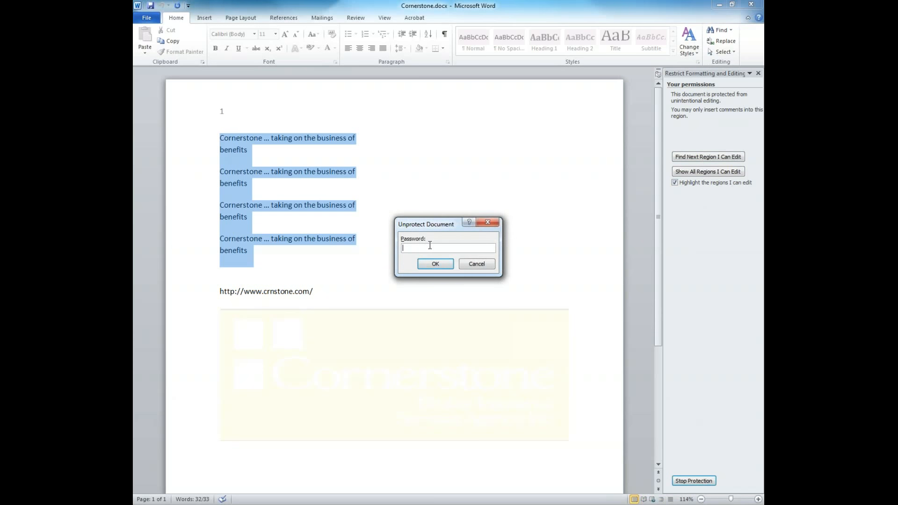
click(420, 261)
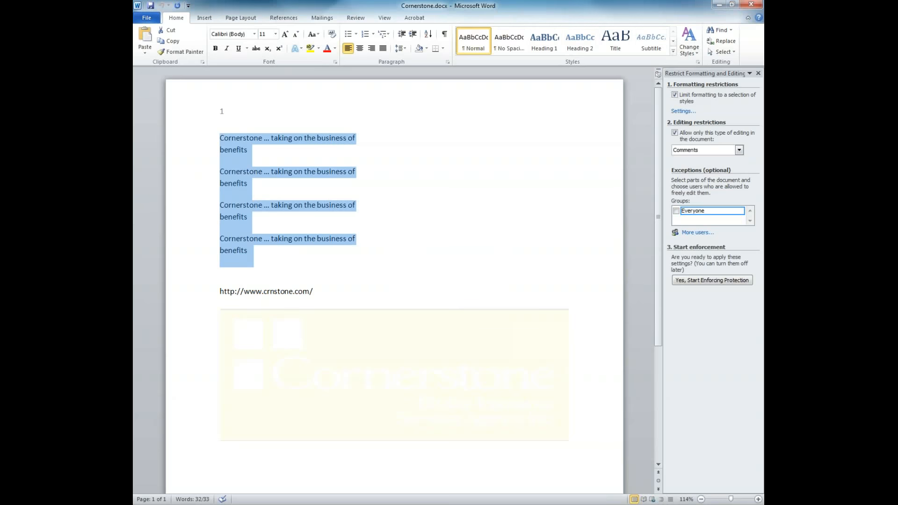
click(431, 262)
Cut the four Cornerstone lines and paste them back above the URL.
click(758, 74)
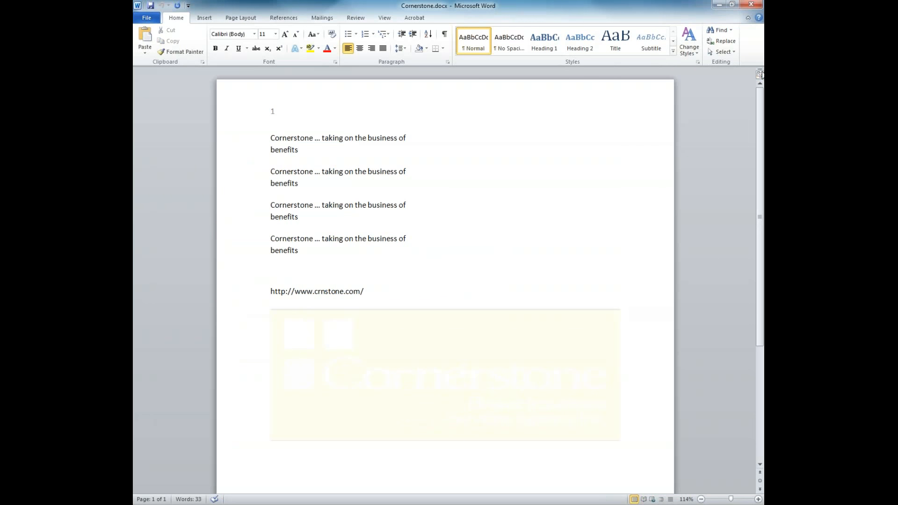
drag(324, 267, 270, 138)
key(ctrl+c)
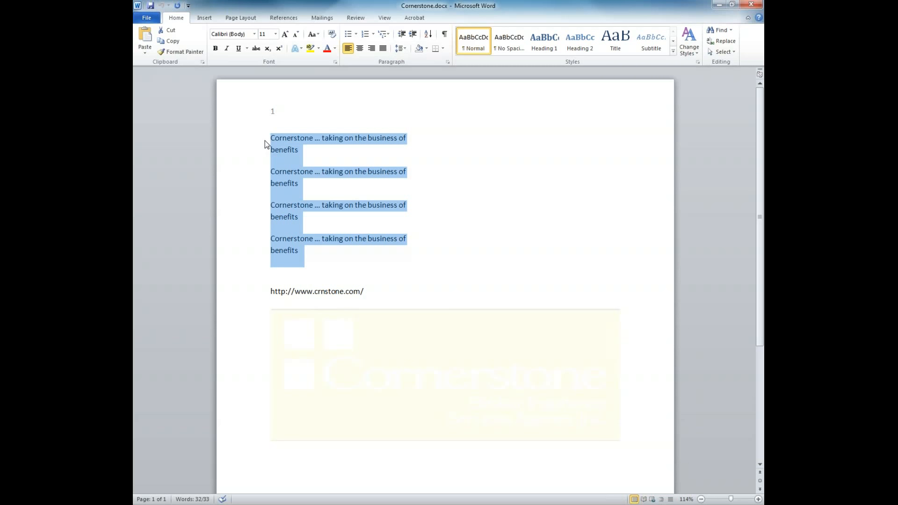
key(Delete)
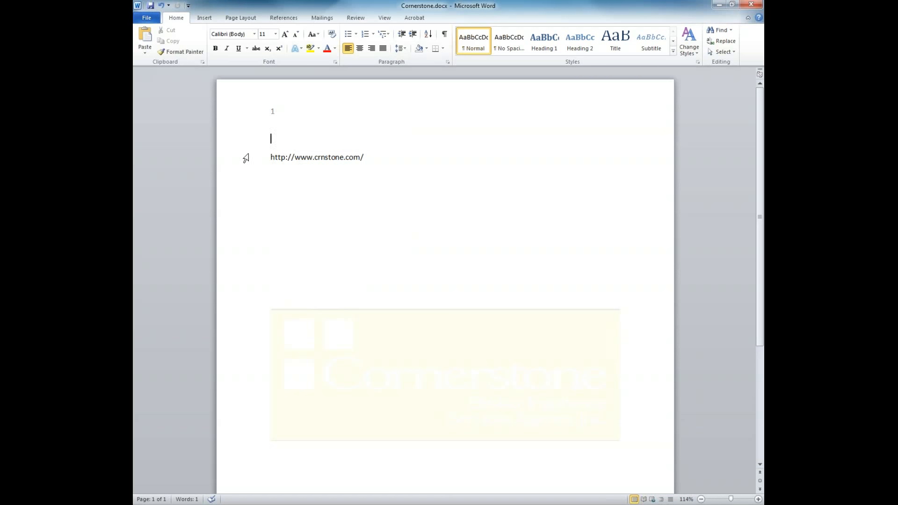
key(ctrl+v)
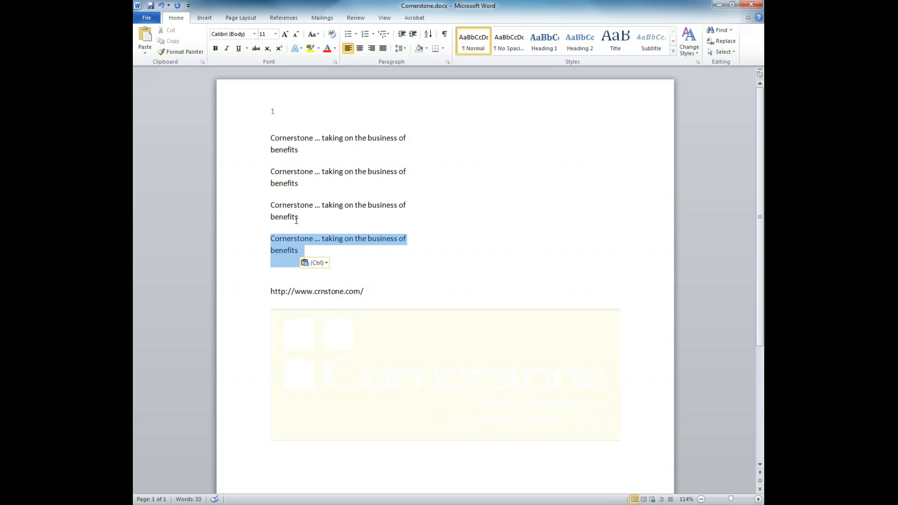
Make the four pasted lines bold, italic and underlined.
key(ctrl+shift+Up)
key(ctrl+shift+Up)
key(ctrl+shift+Up)
key(ctrl+shift+Up)
key(ctrl+c)
key(ctrl+b)
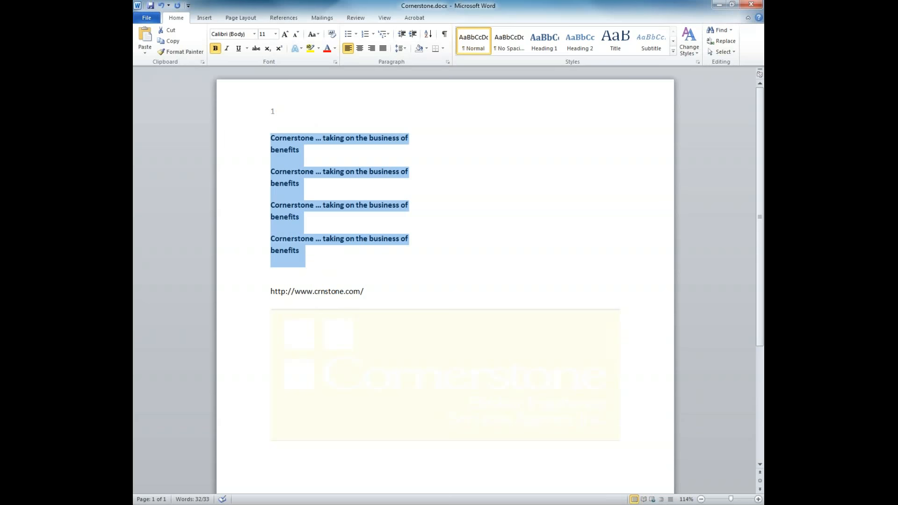
key(ctrl+i)
key(ctrl+u)
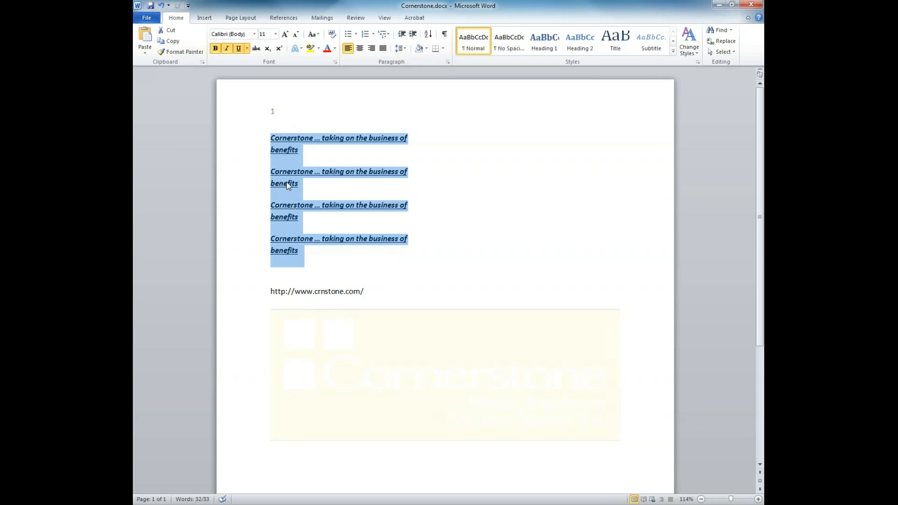
click(301, 250)
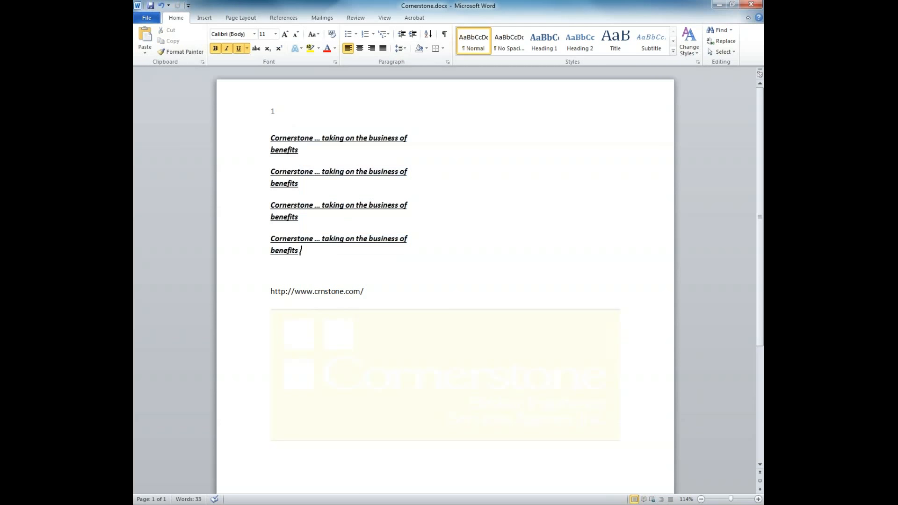
Paste the formatted lines again to make eight, and delete the crnstone.com address.
key(ctrl+v)
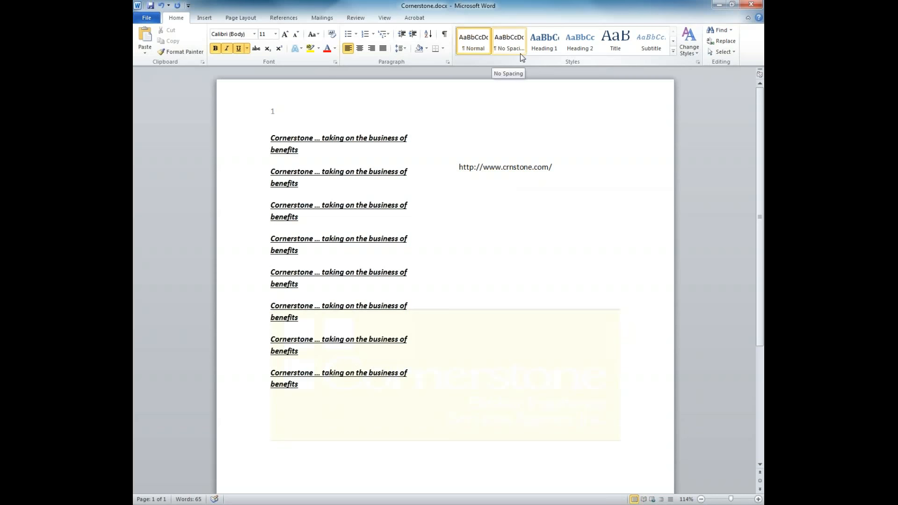
key(ctrl+v)
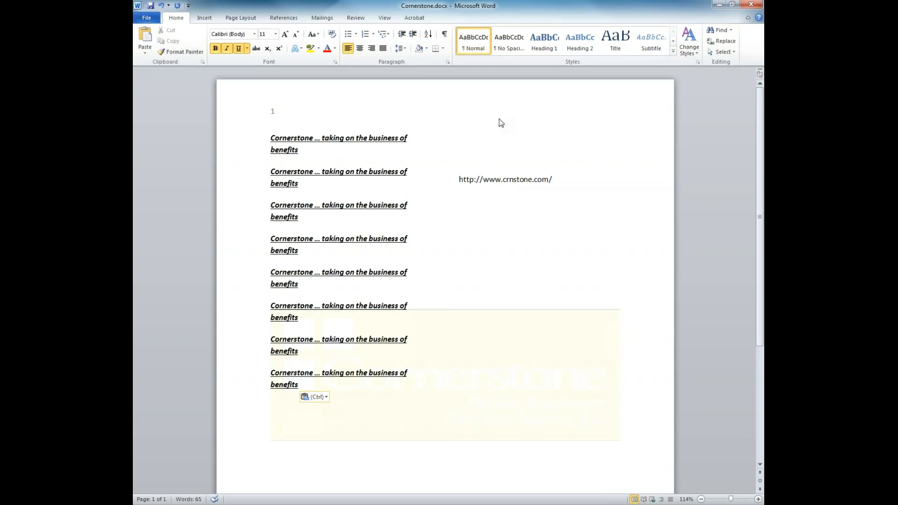
click(485, 136)
drag(443, 191, 583, 170)
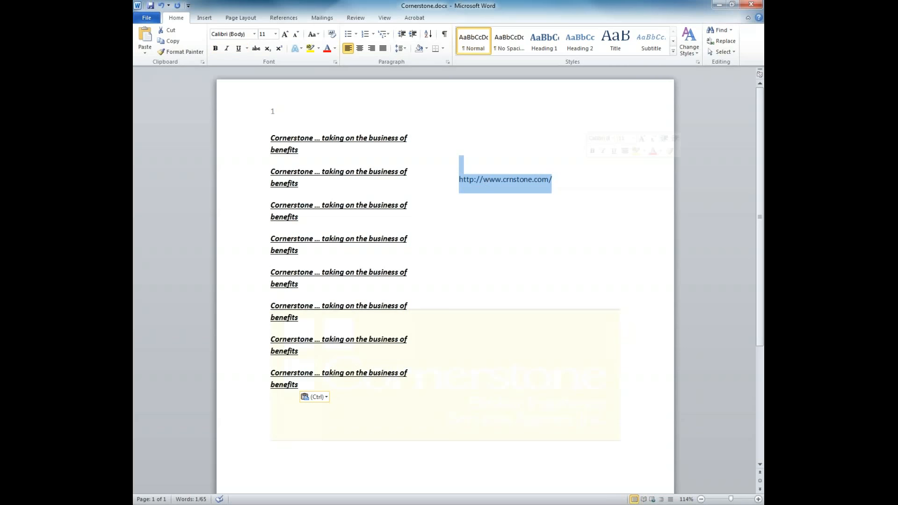
key(Delete)
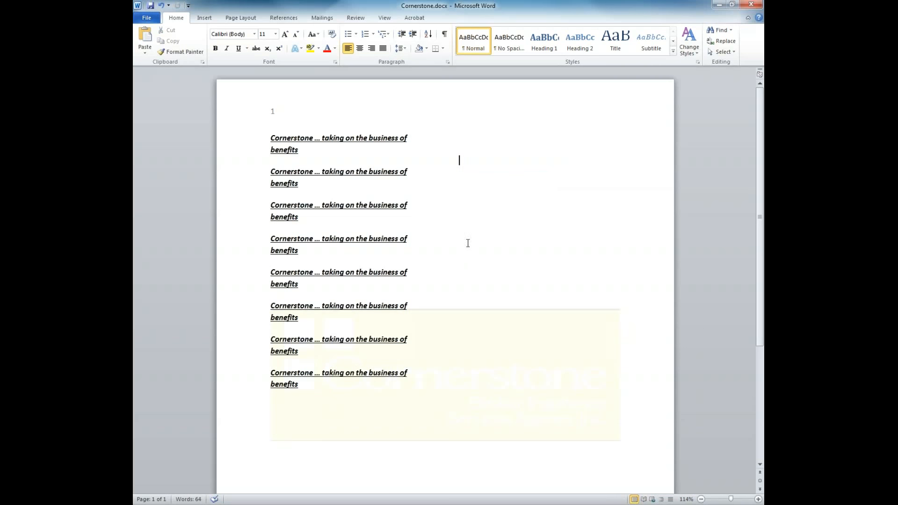
click(458, 374)
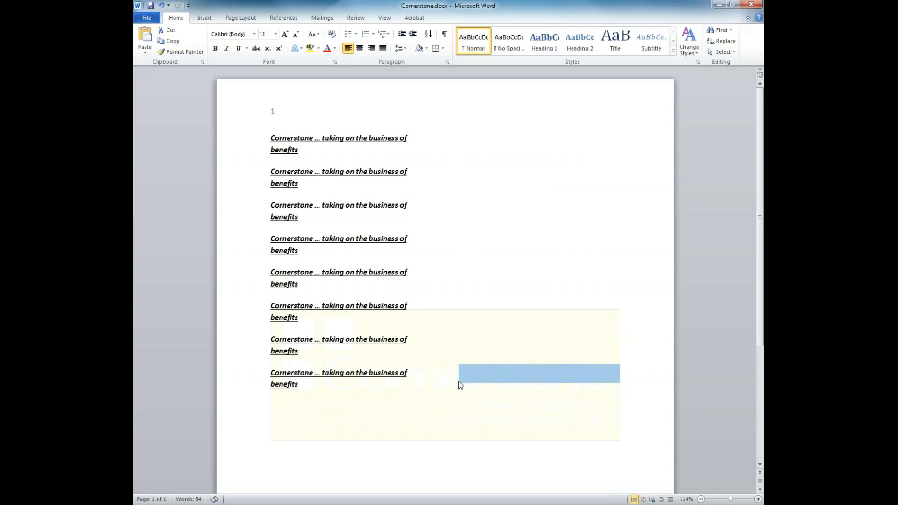